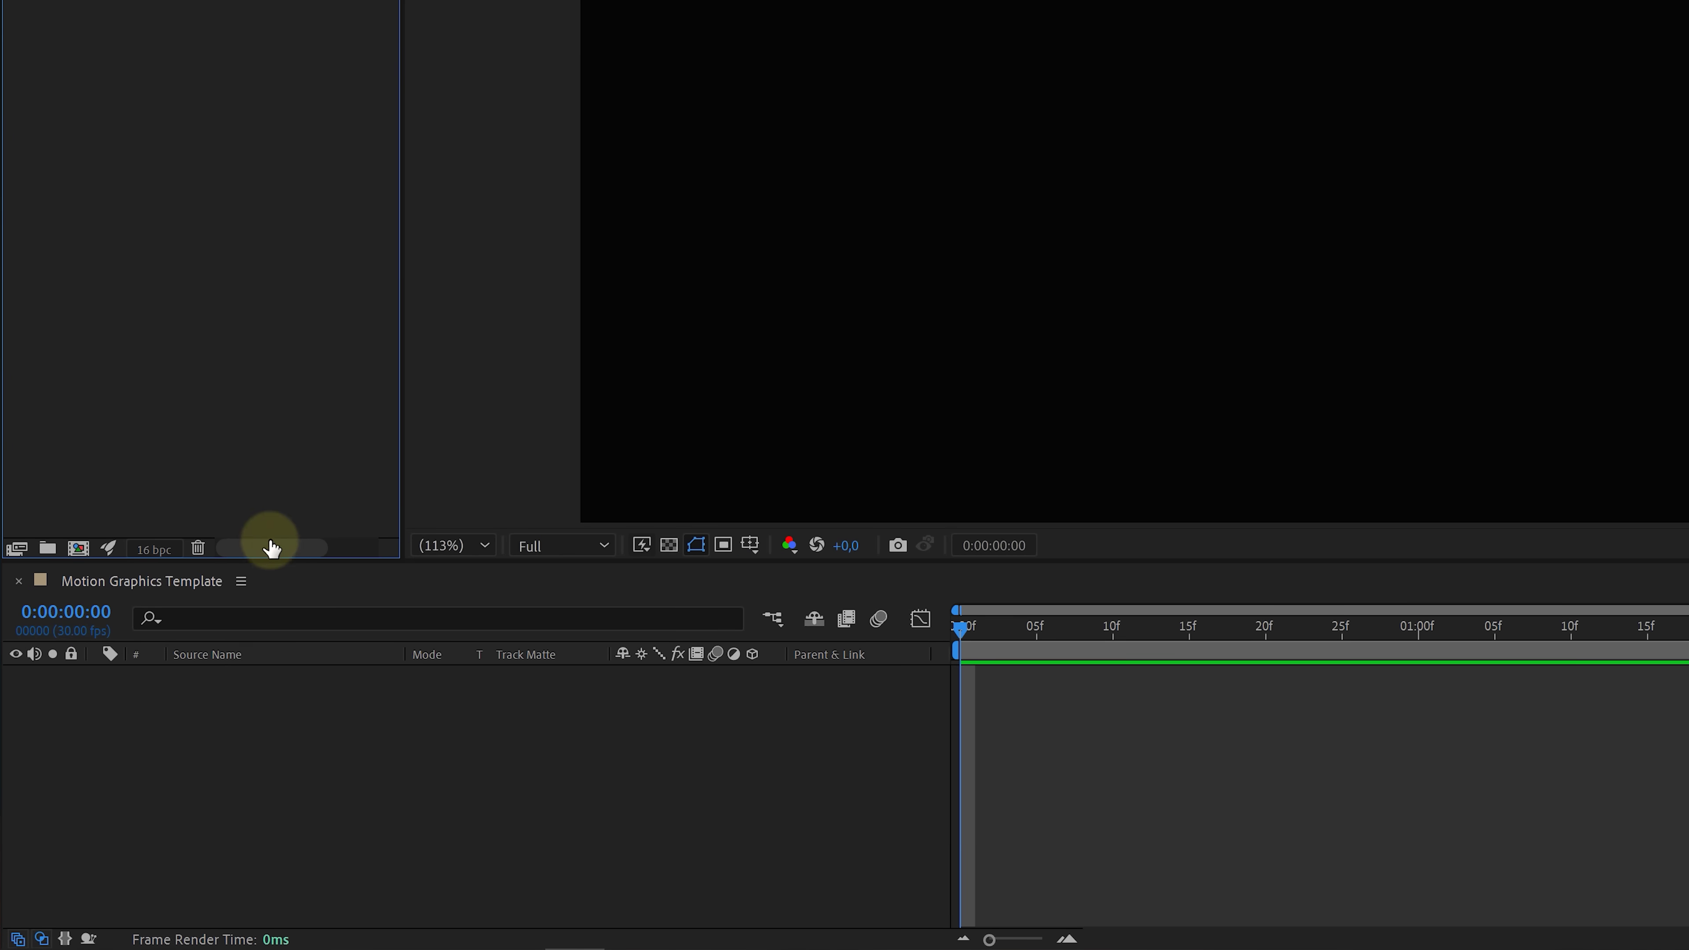
# Create a blue full-frame solid layer named Background
pyautogui.rightClick(306, 752)
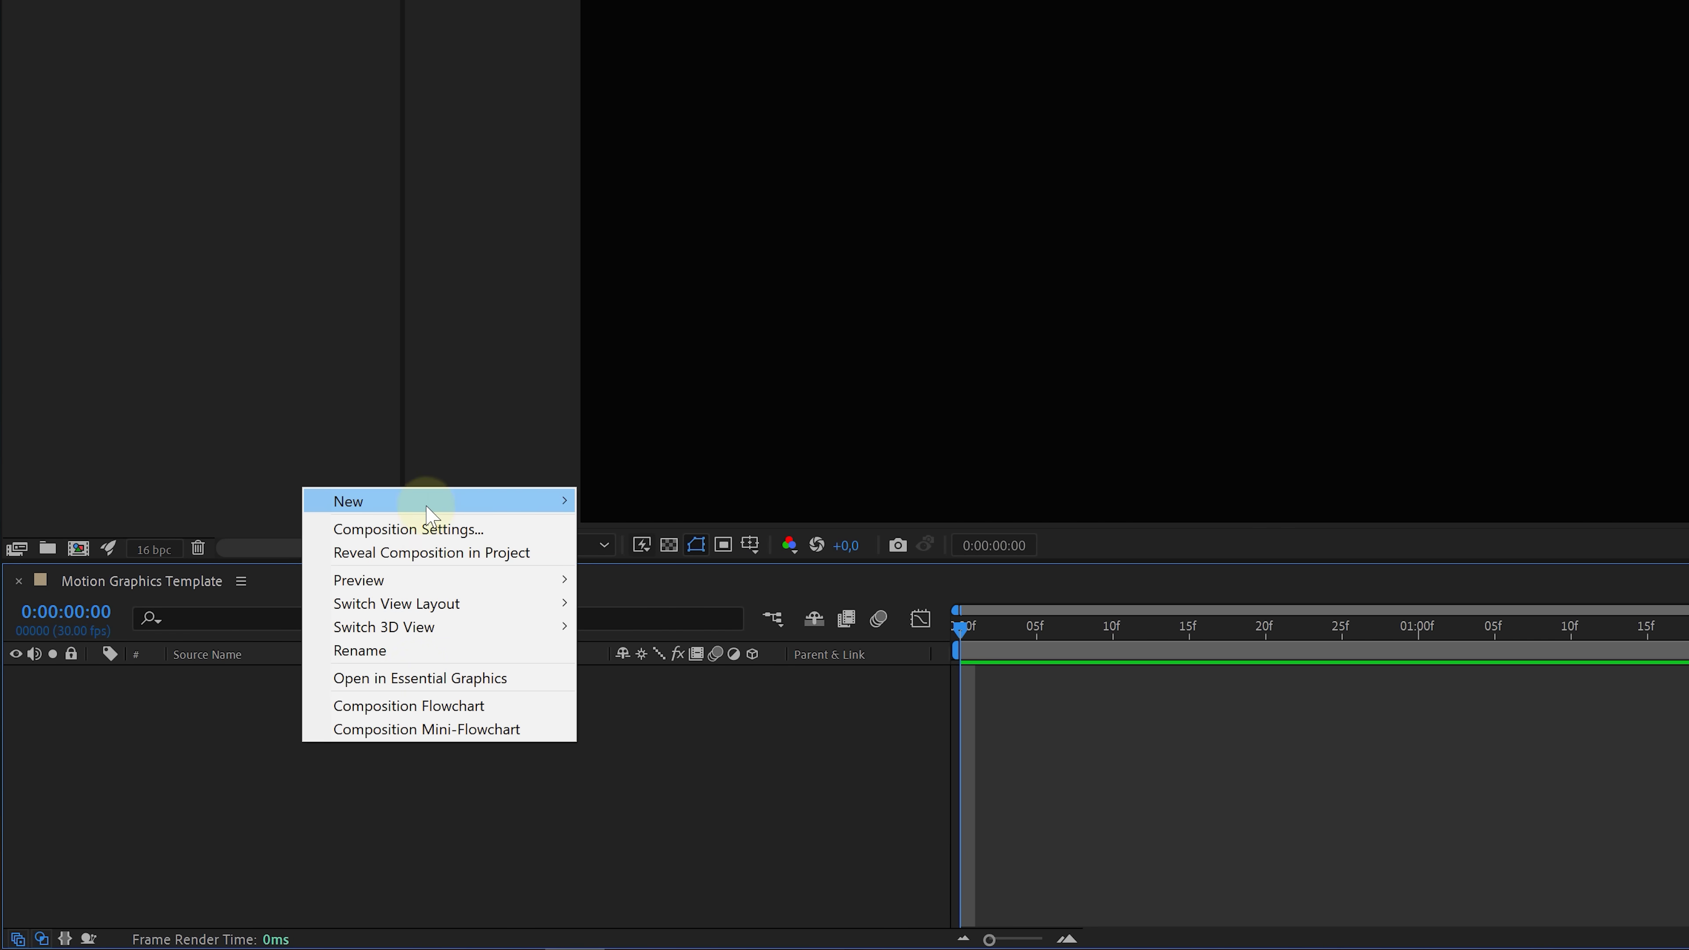
pyautogui.moveTo(426, 499)
pyautogui.click(634, 553)
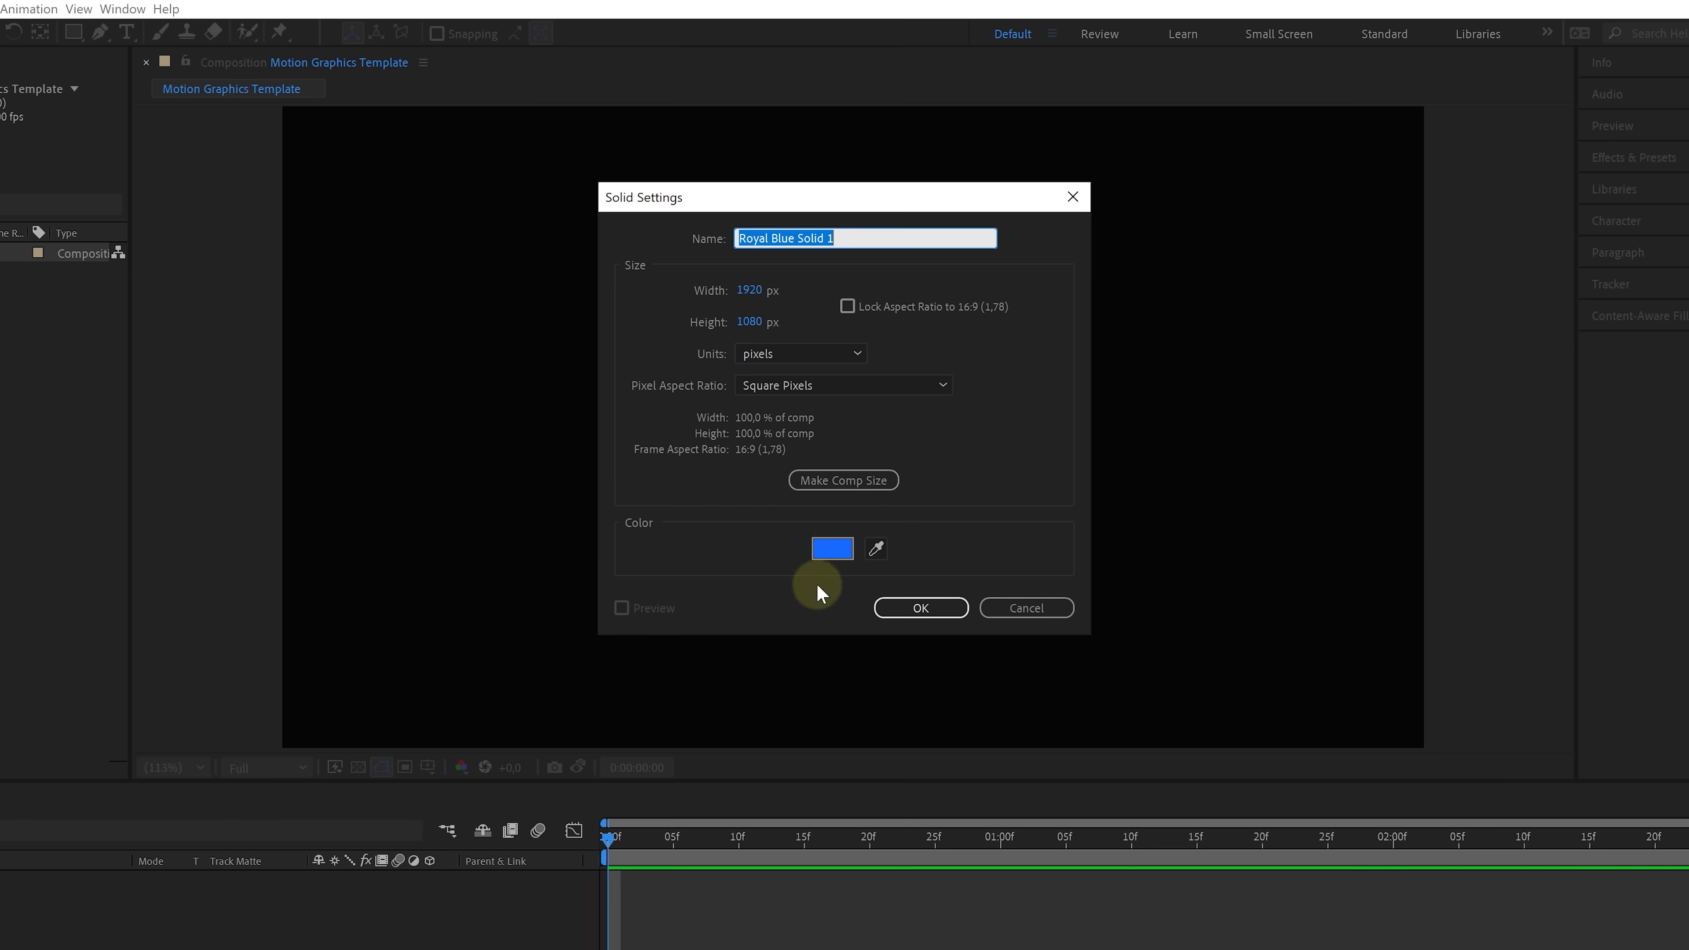
pyautogui.click(1217, 292)
pyautogui.click(472, 356)
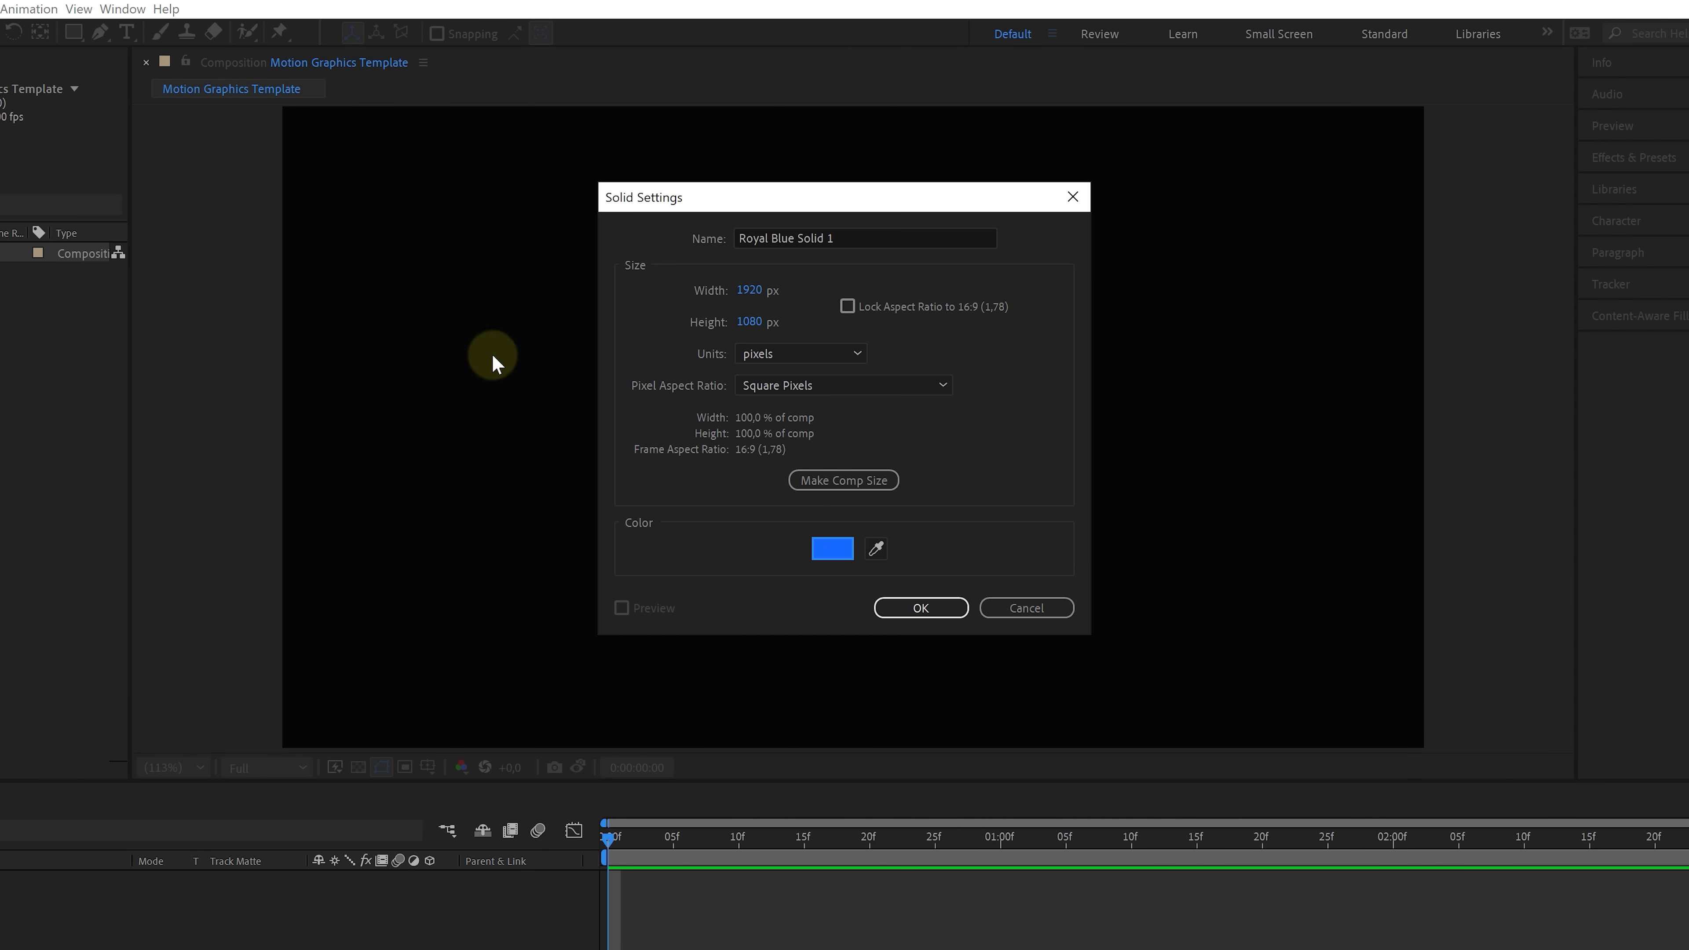
pyautogui.click(828, 240)
pyautogui.write('Background')
pyautogui.click(923, 609)
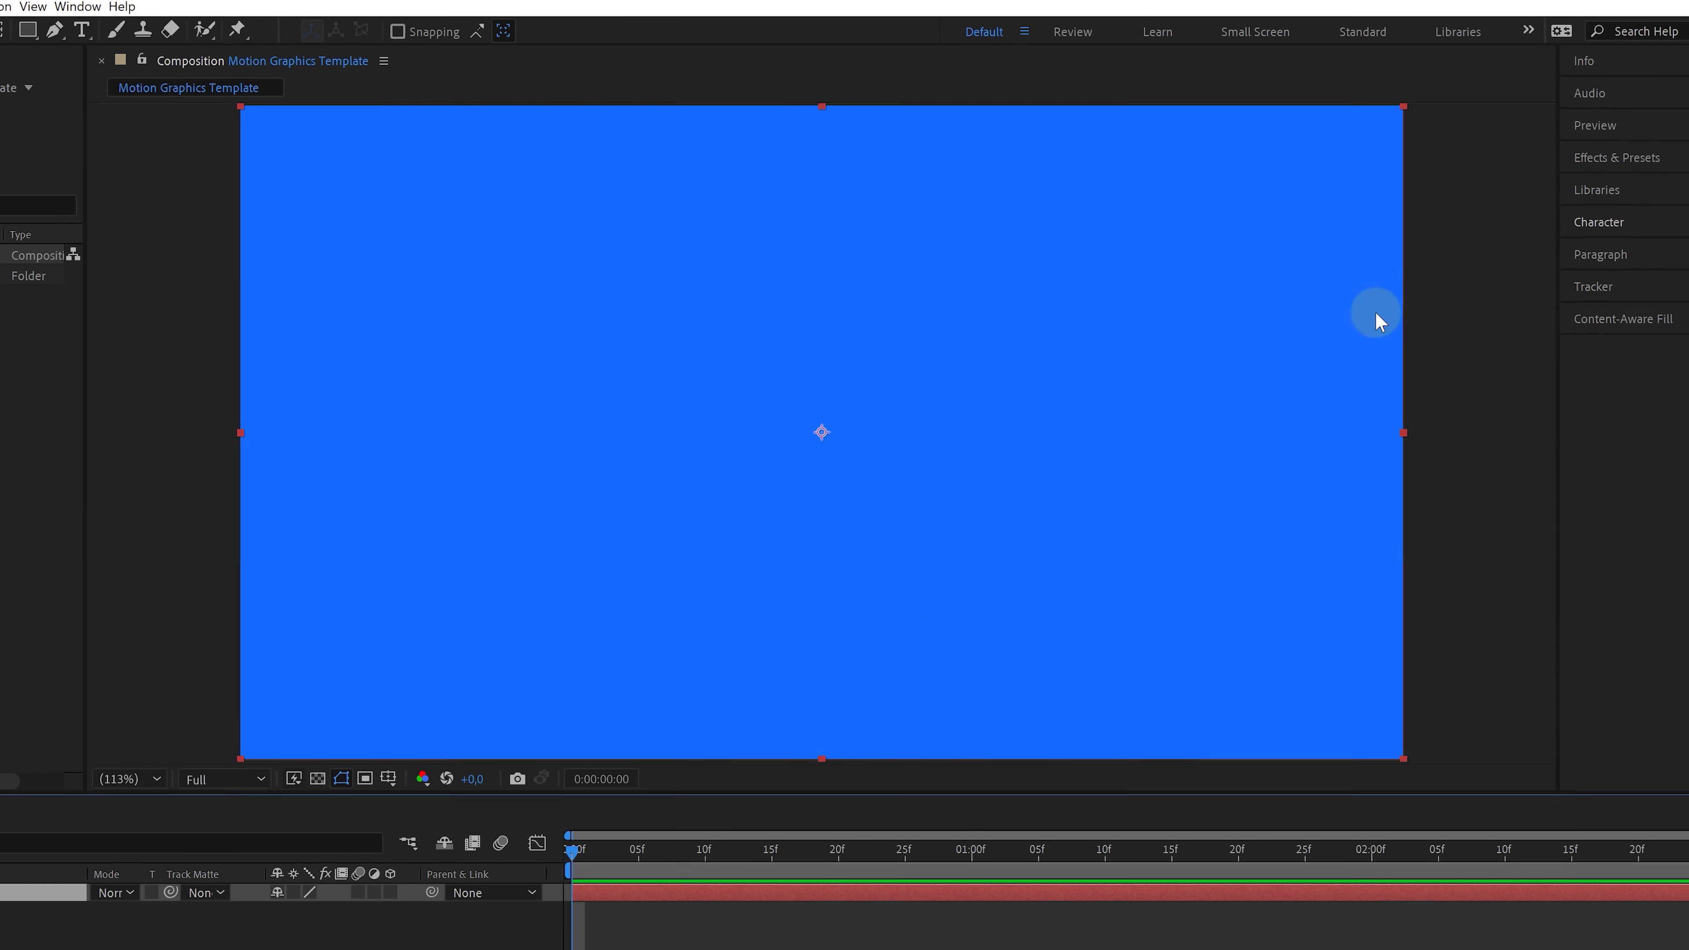
# Apply CC Vignette from Effects & Presets to the Background layer
pyautogui.click(1640, 157)
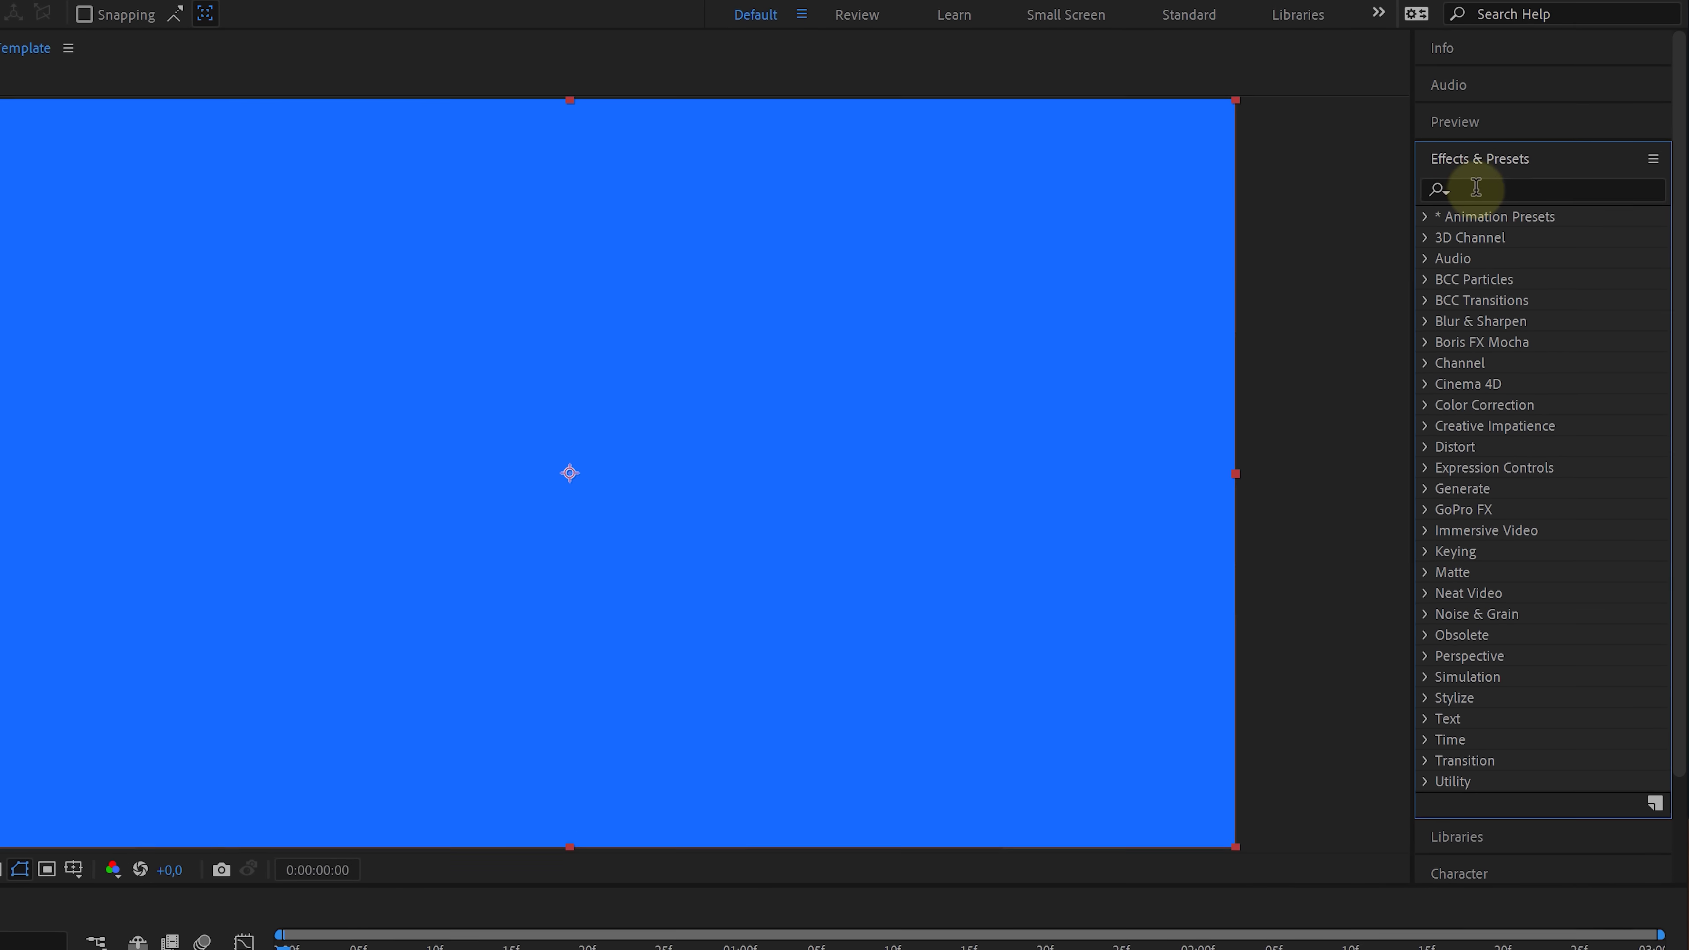
pyautogui.click(1476, 189)
pyautogui.write('vi')
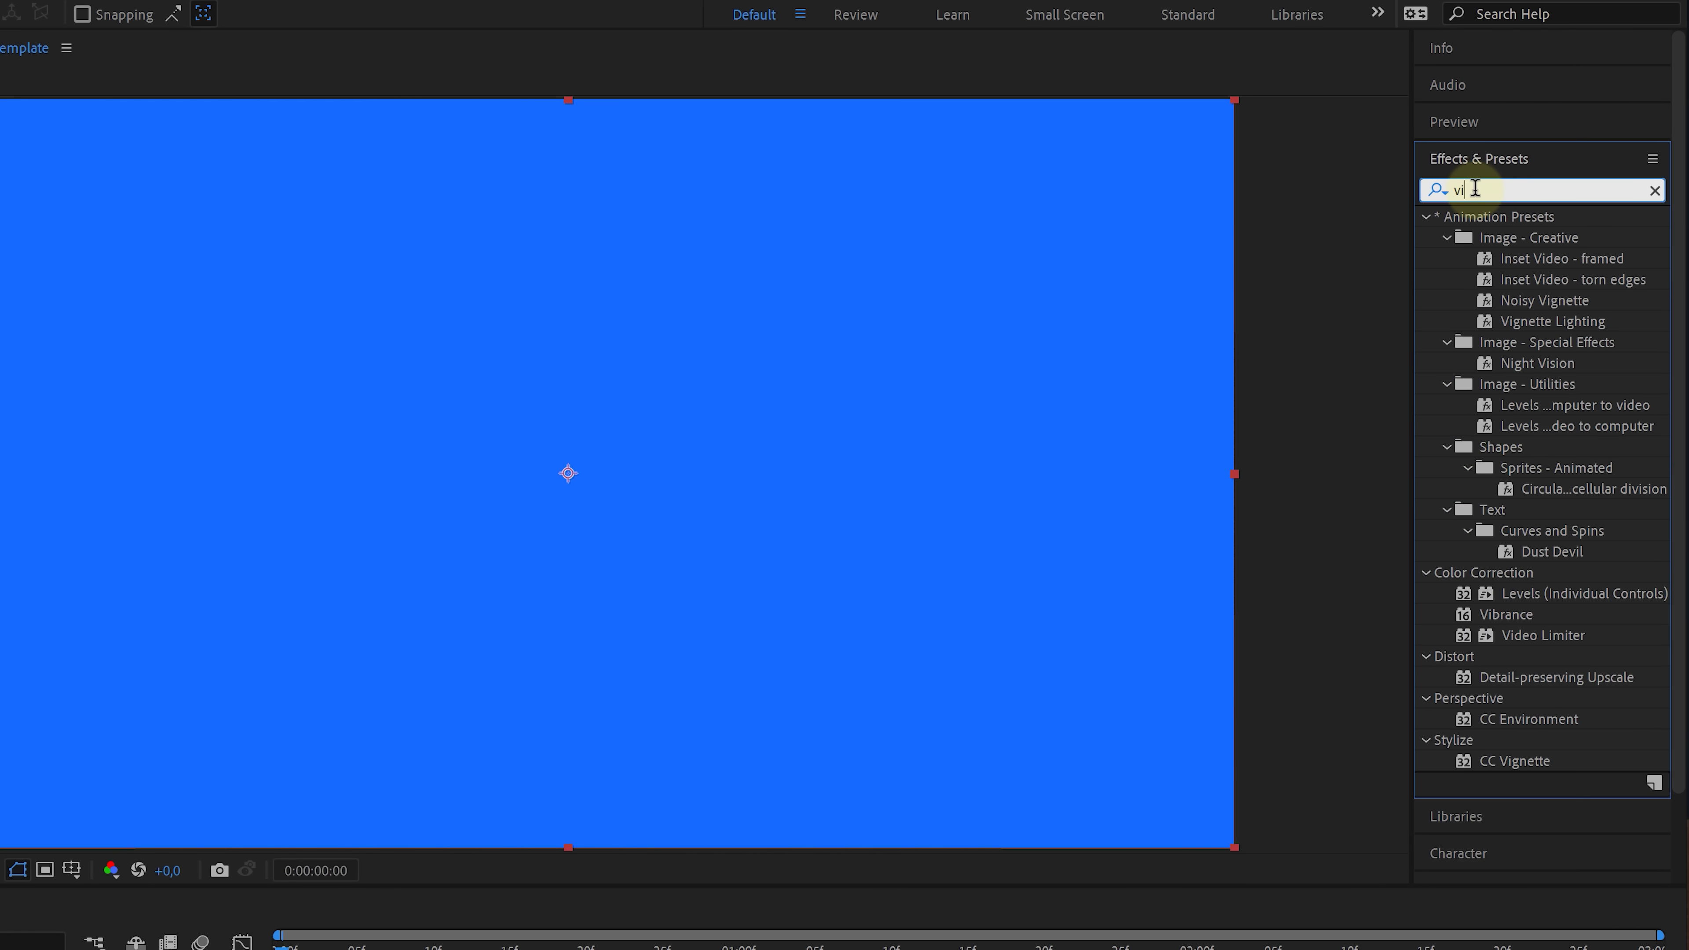
pyautogui.write('gnette')
pyautogui.click(1500, 322)
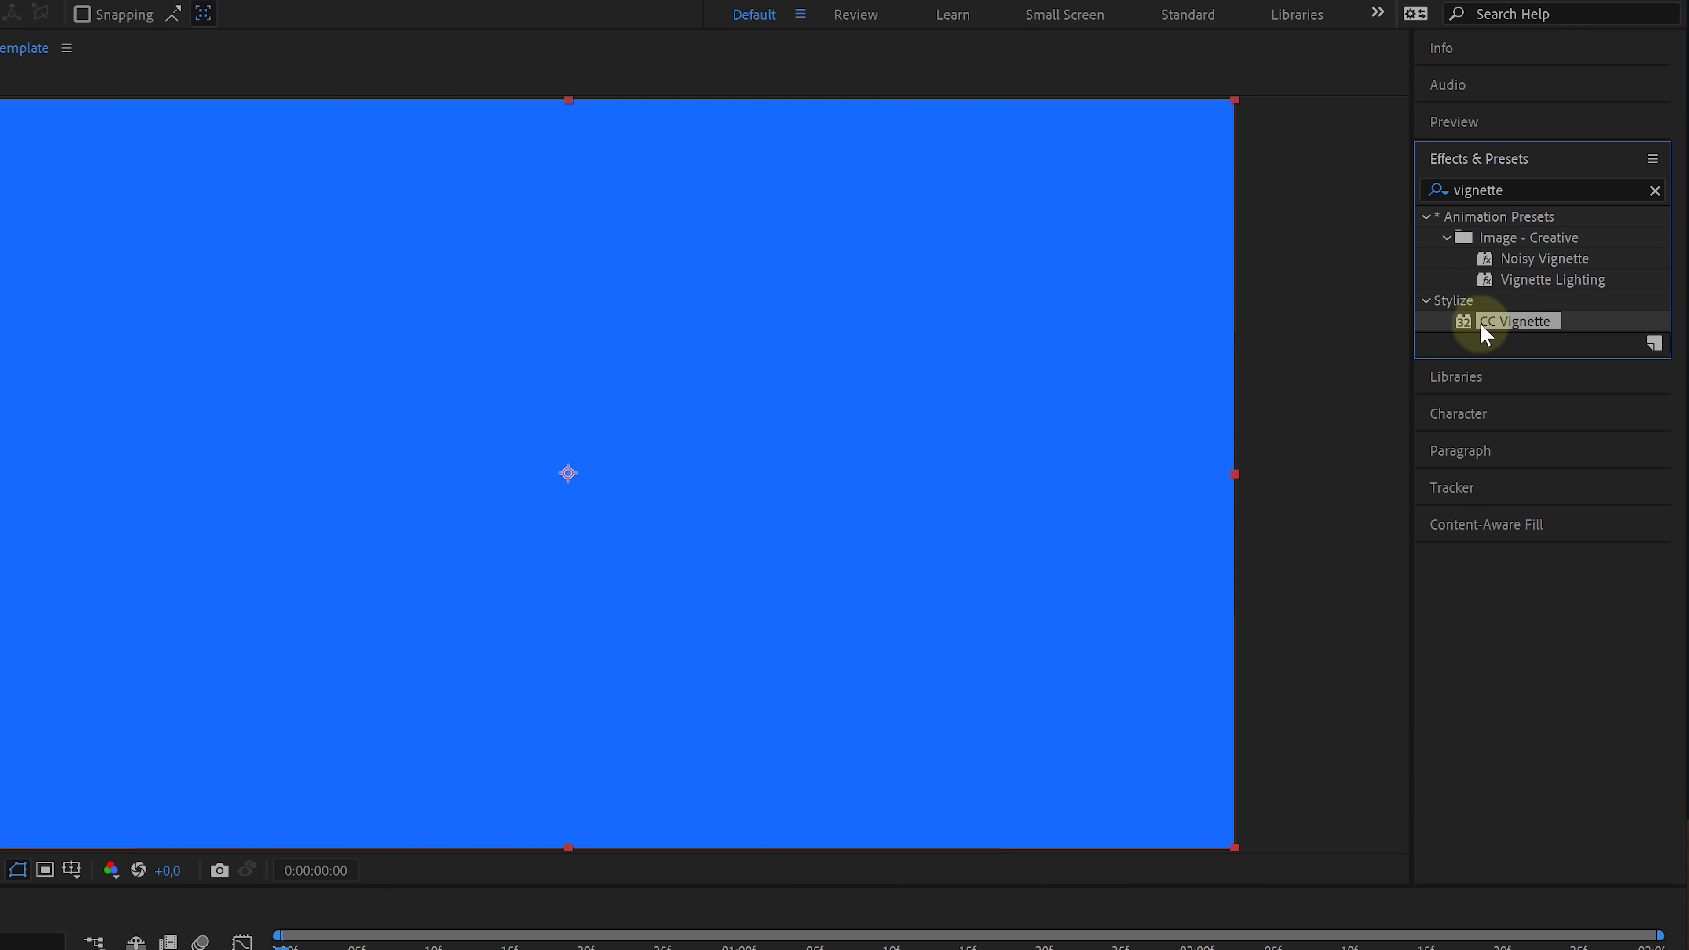
pyautogui.moveTo(1523, 326); pyautogui.dragTo(518, 664)
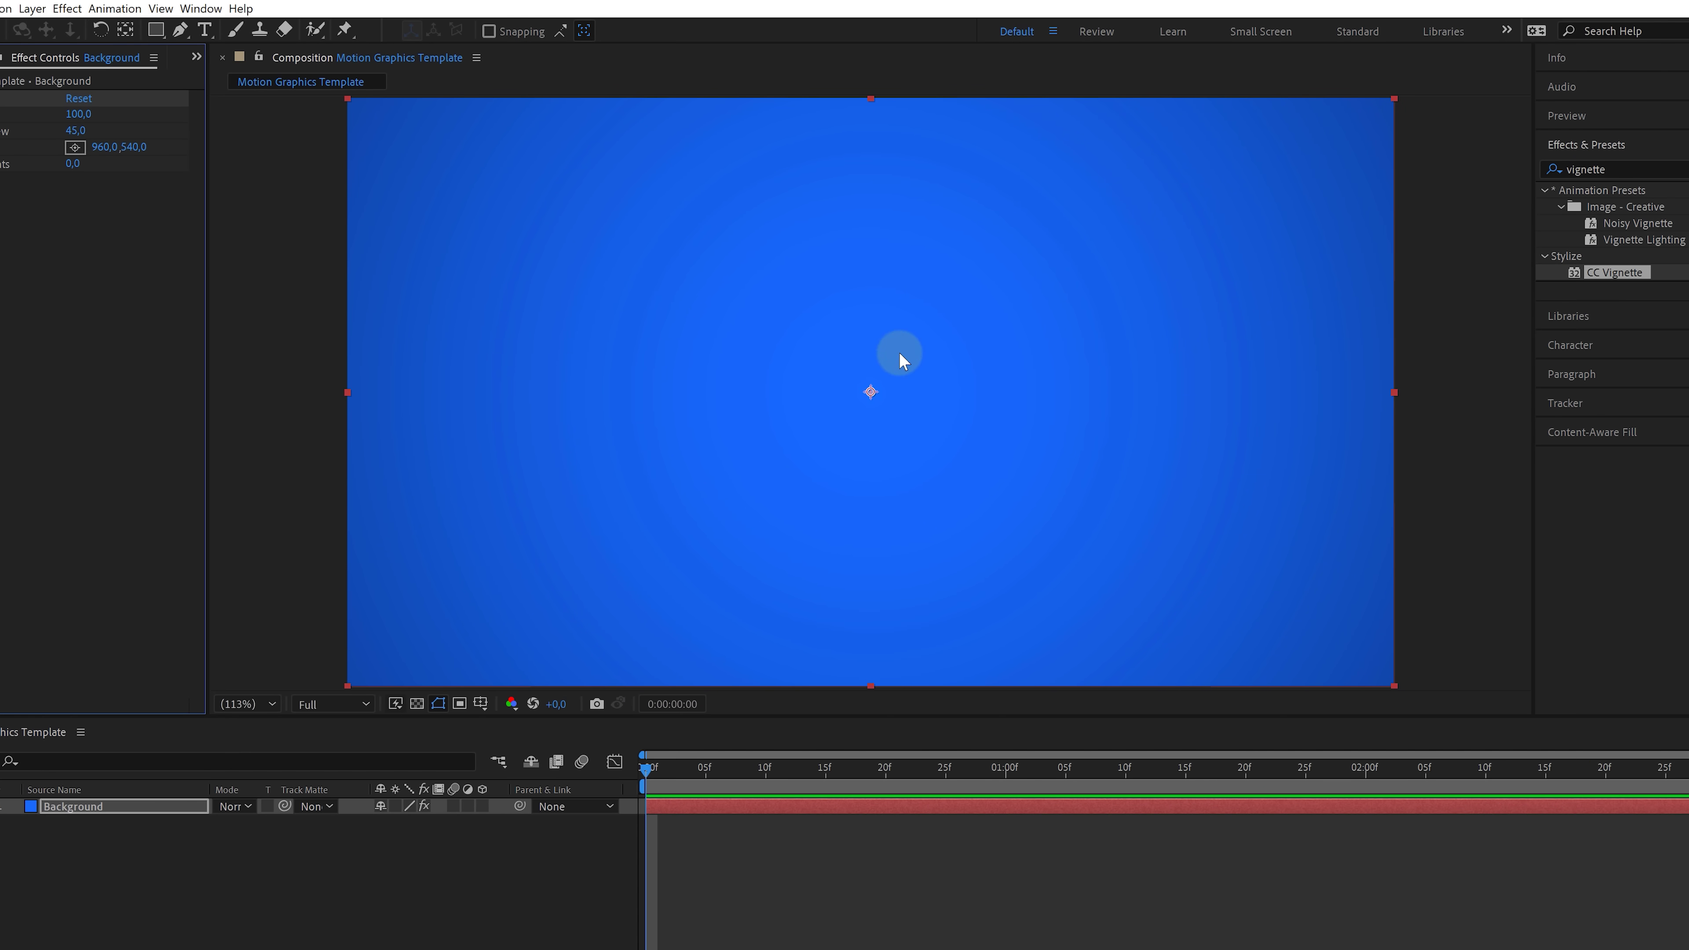
# Type FEELING on the canvas with the Type tool and select it
pyautogui.click(212, 36)
pyautogui.click(853, 319)
pyautogui.write('FEELING')
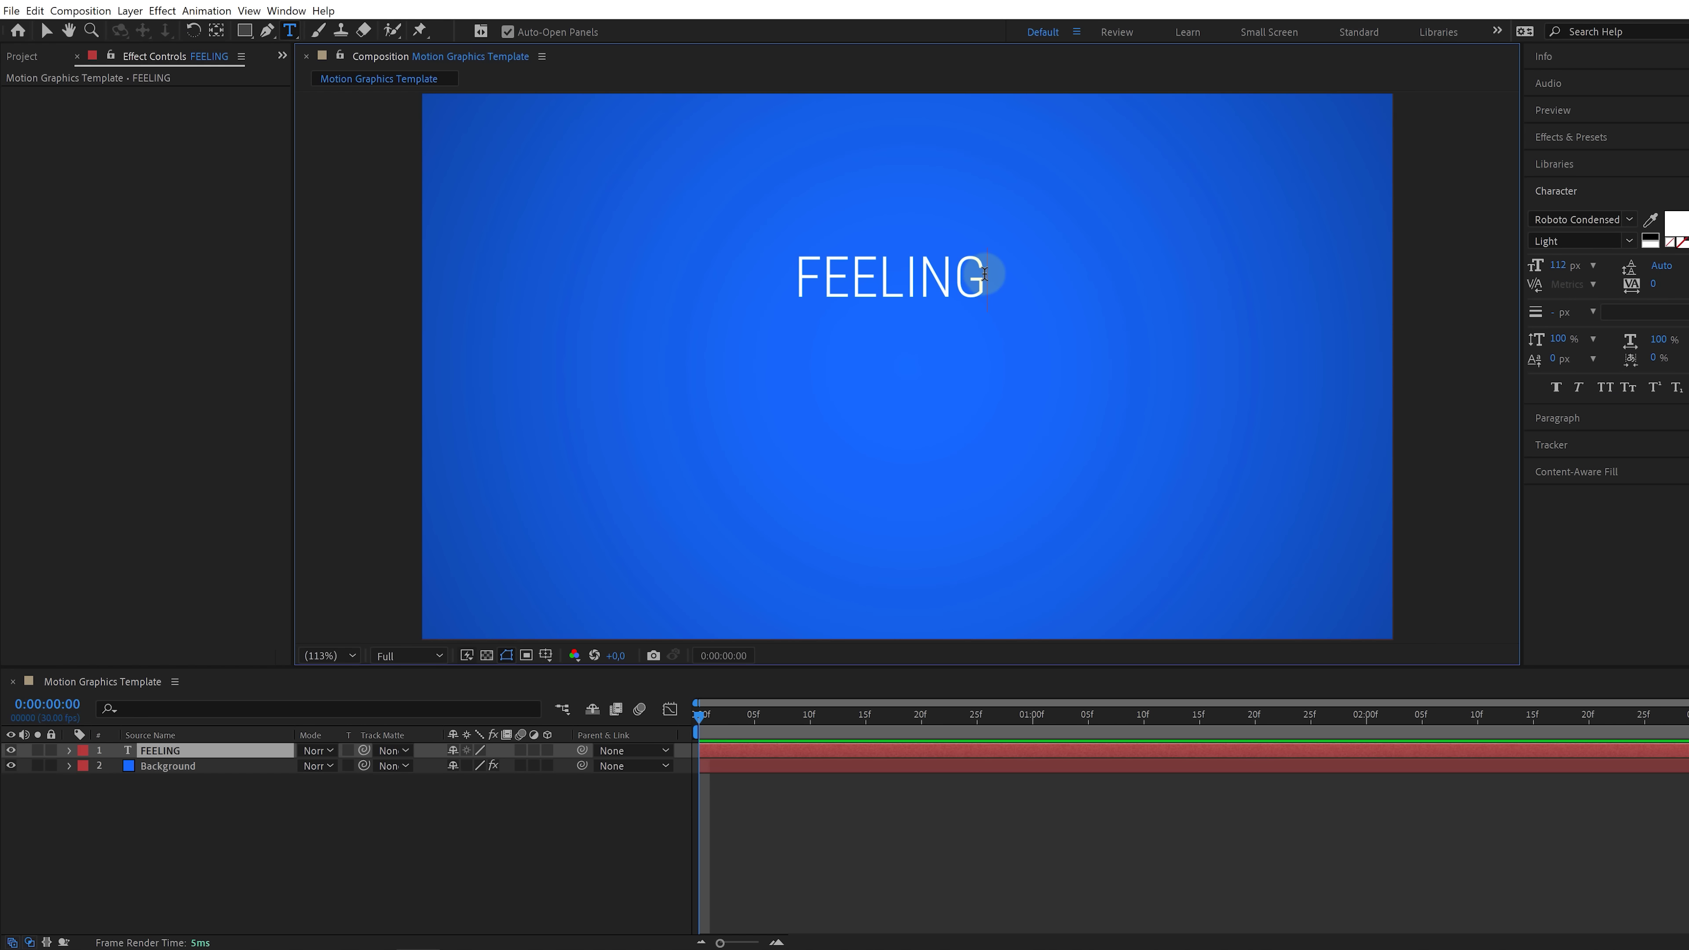
pyautogui.moveTo(949, 273); pyautogui.dragTo(773, 272)
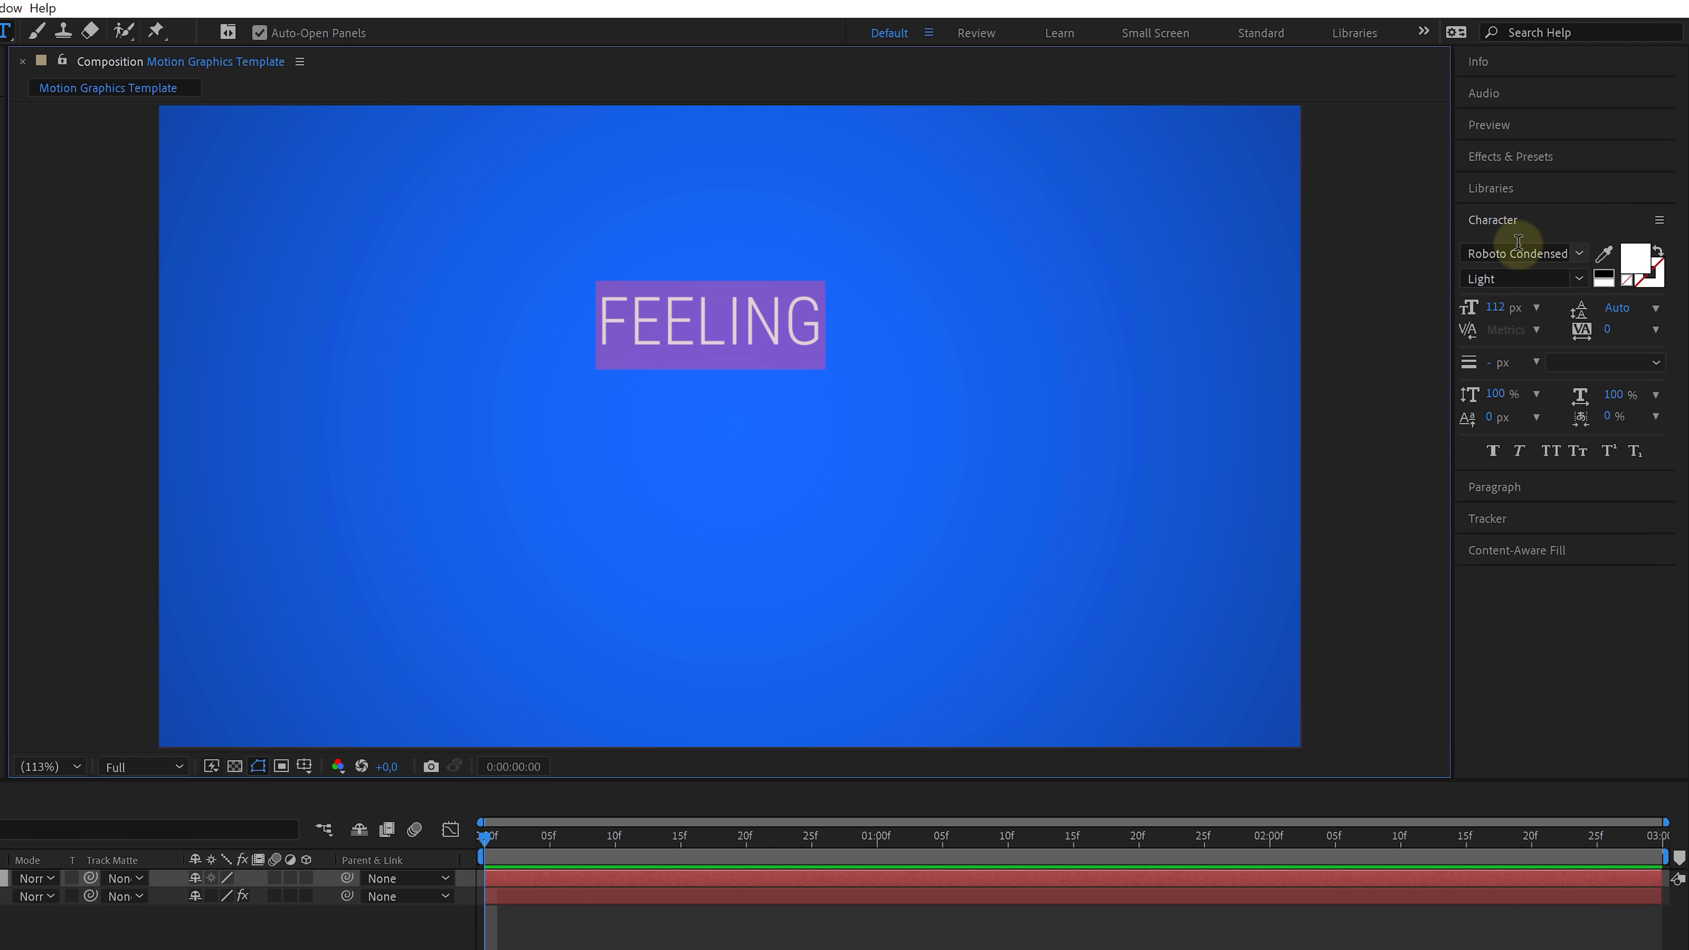
# Set the text font to Terfens Black Italic with a yellow FFC300 fill
pyautogui.click(339, 9)
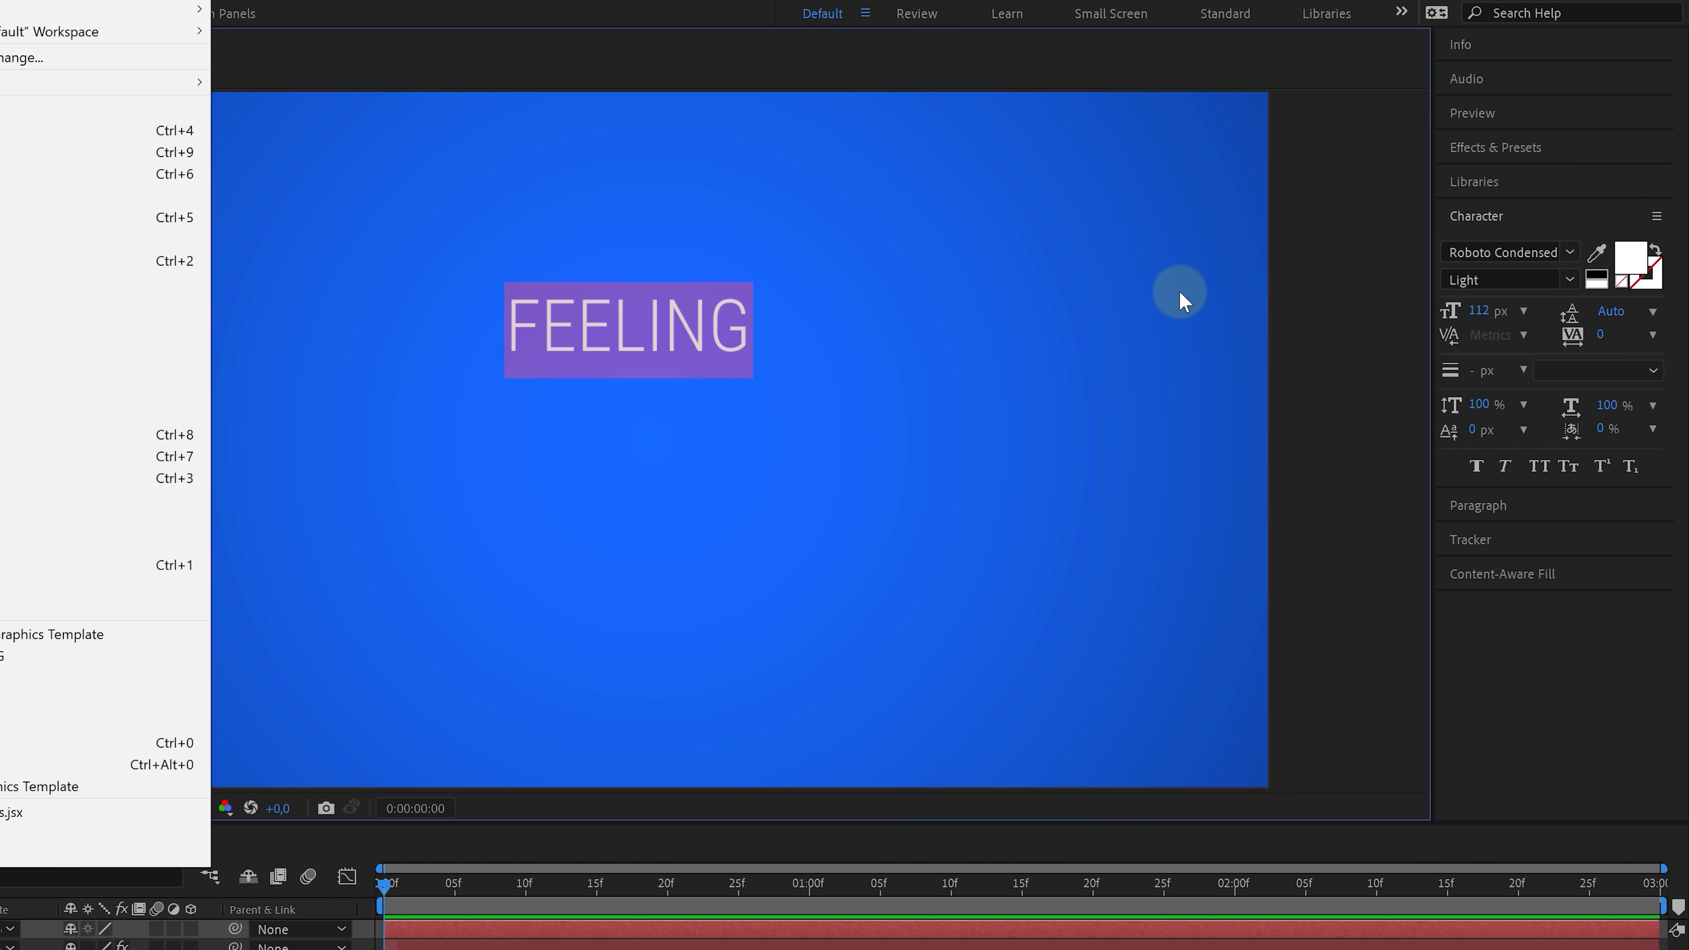
pyautogui.click(1593, 257)
pyautogui.write('fe')
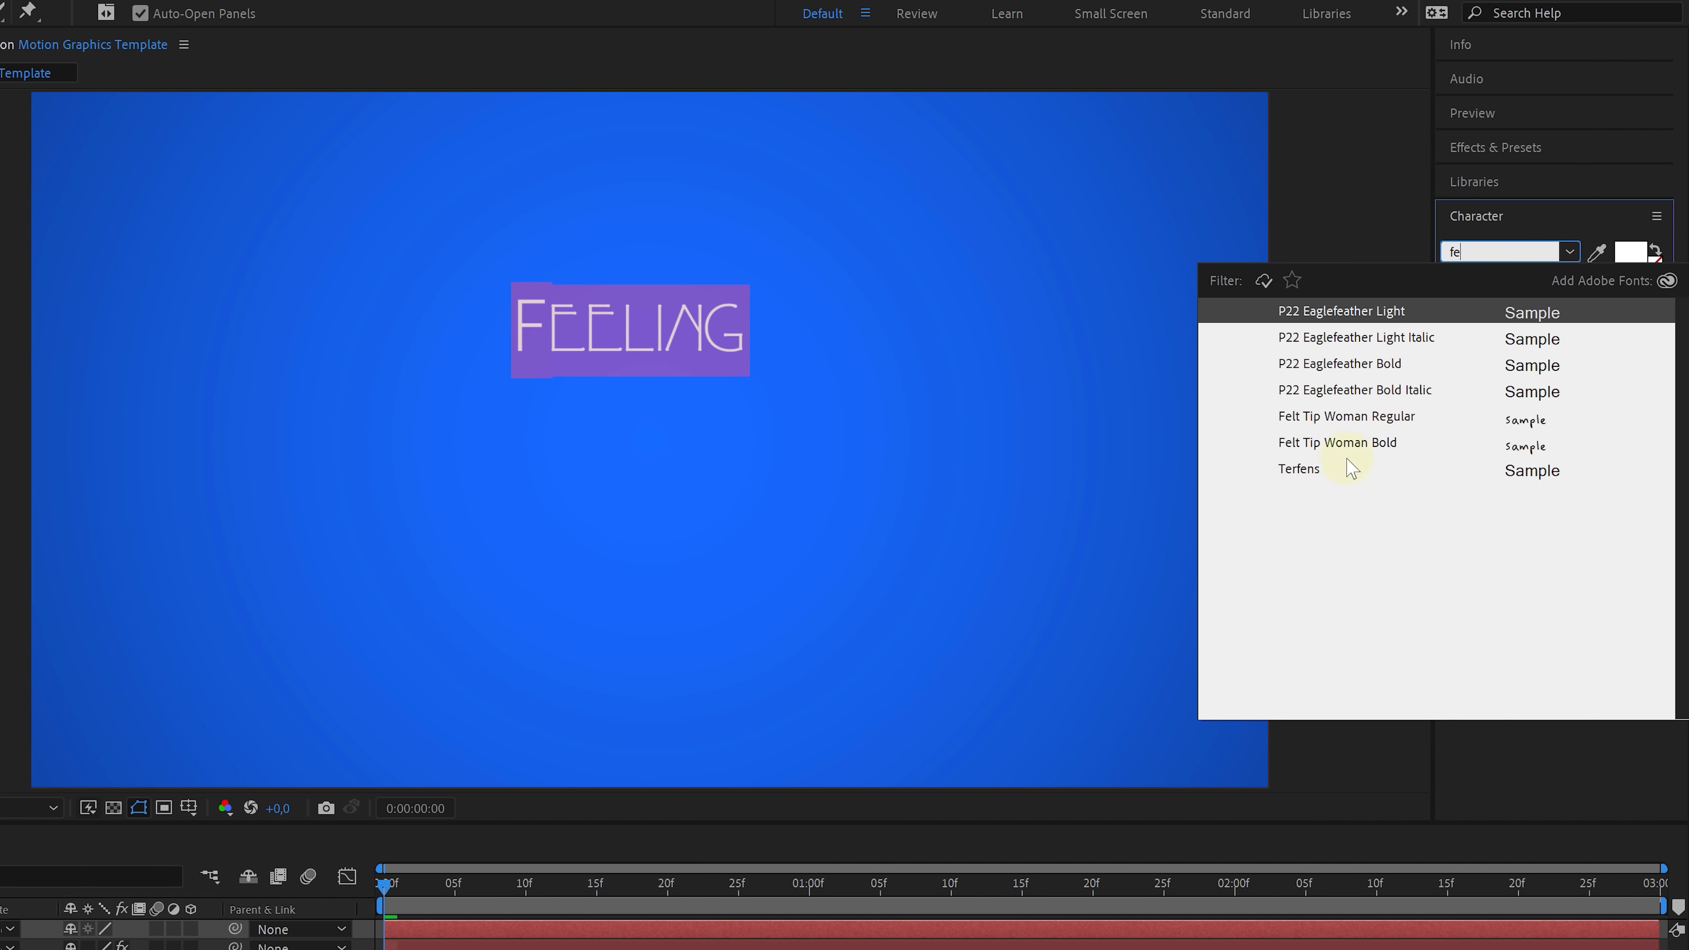
pyautogui.click(1350, 468)
pyautogui.click(1631, 253)
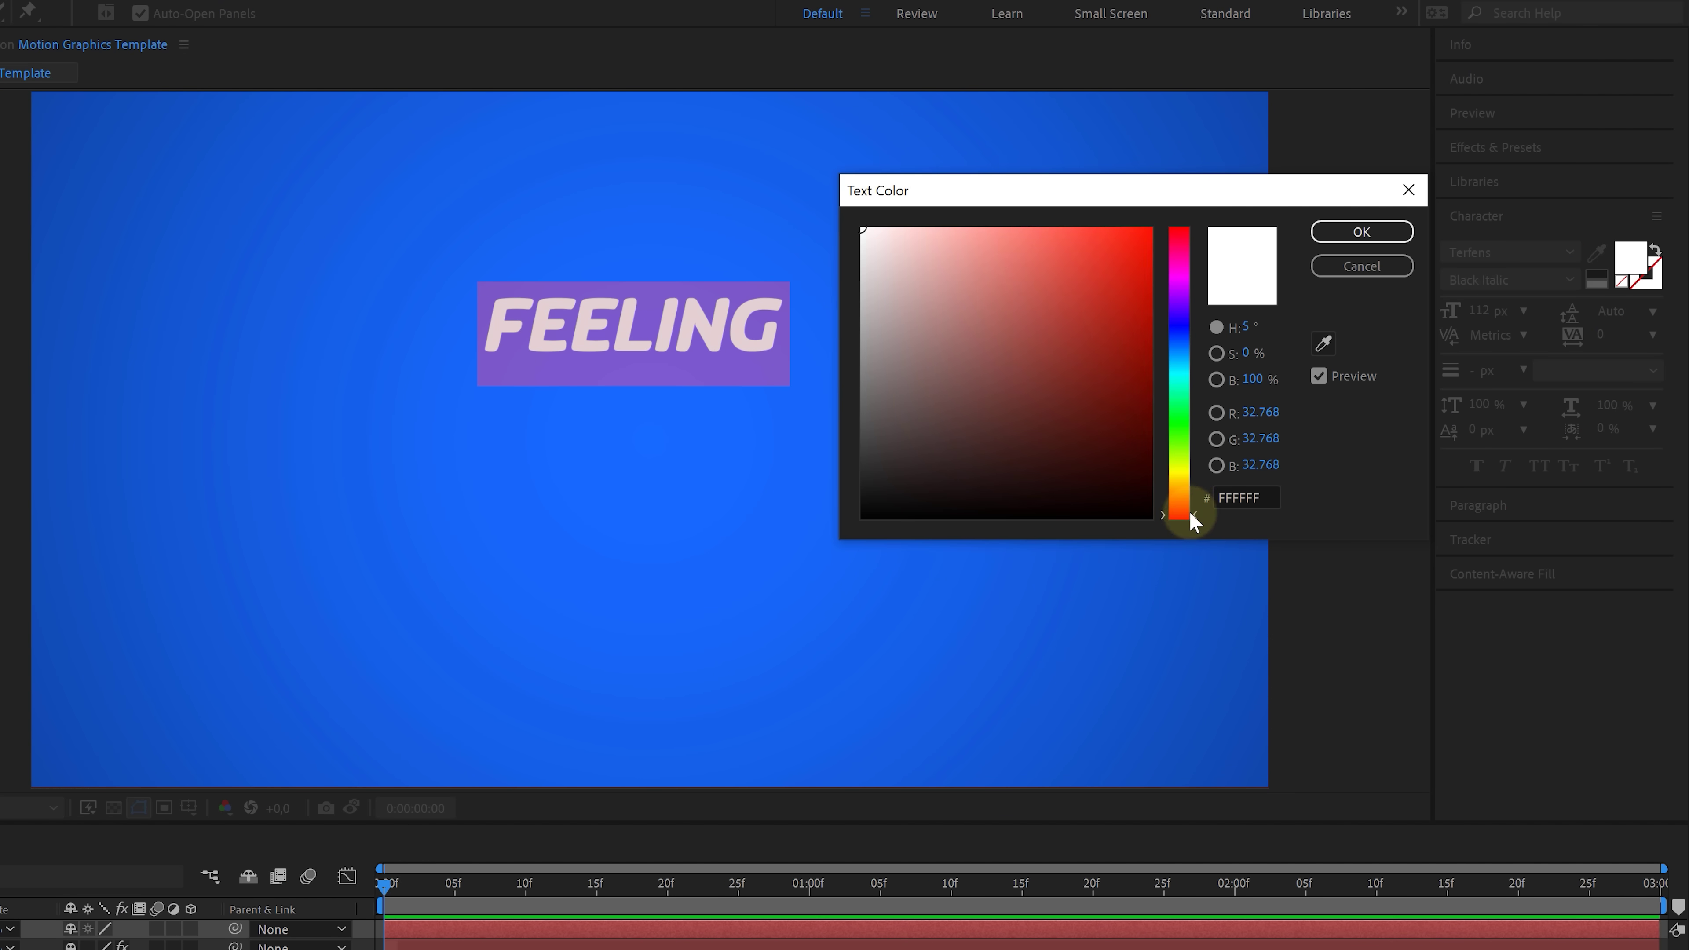
pyautogui.moveTo(1194, 522); pyautogui.dragTo(1194, 489)
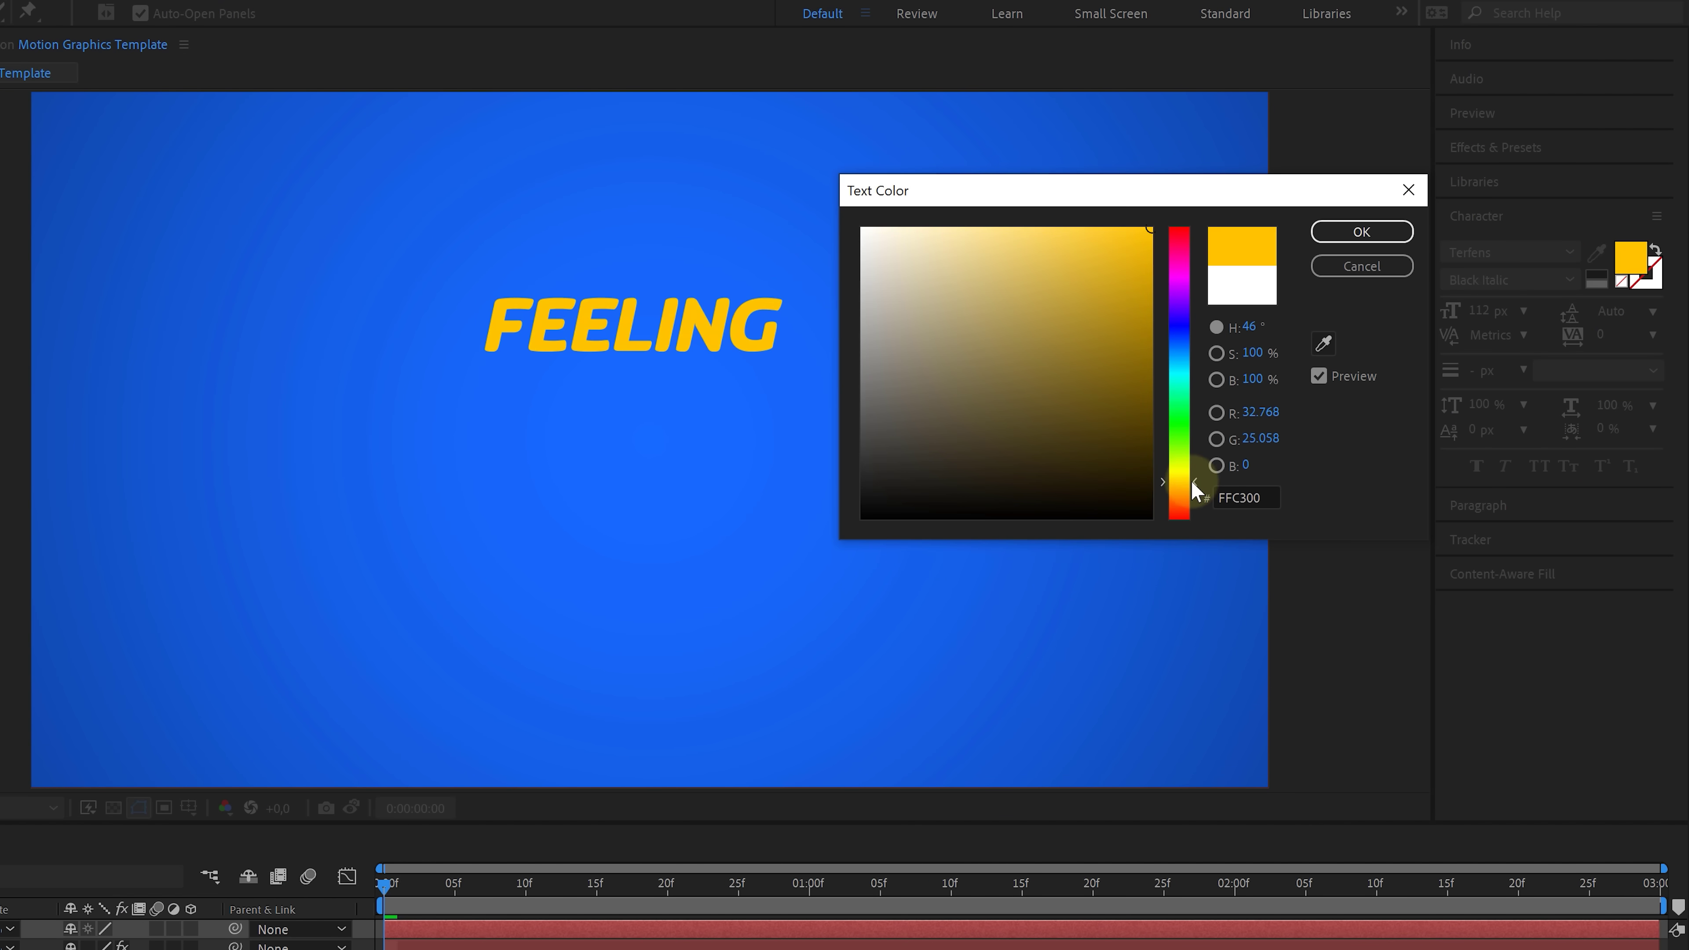
pyautogui.click(1361, 231)
# Enlarge the text to 177 px with a 4 px black stroke, then exit text editing
pyautogui.moveTo(1478, 313); pyautogui.dragTo(1539, 289)
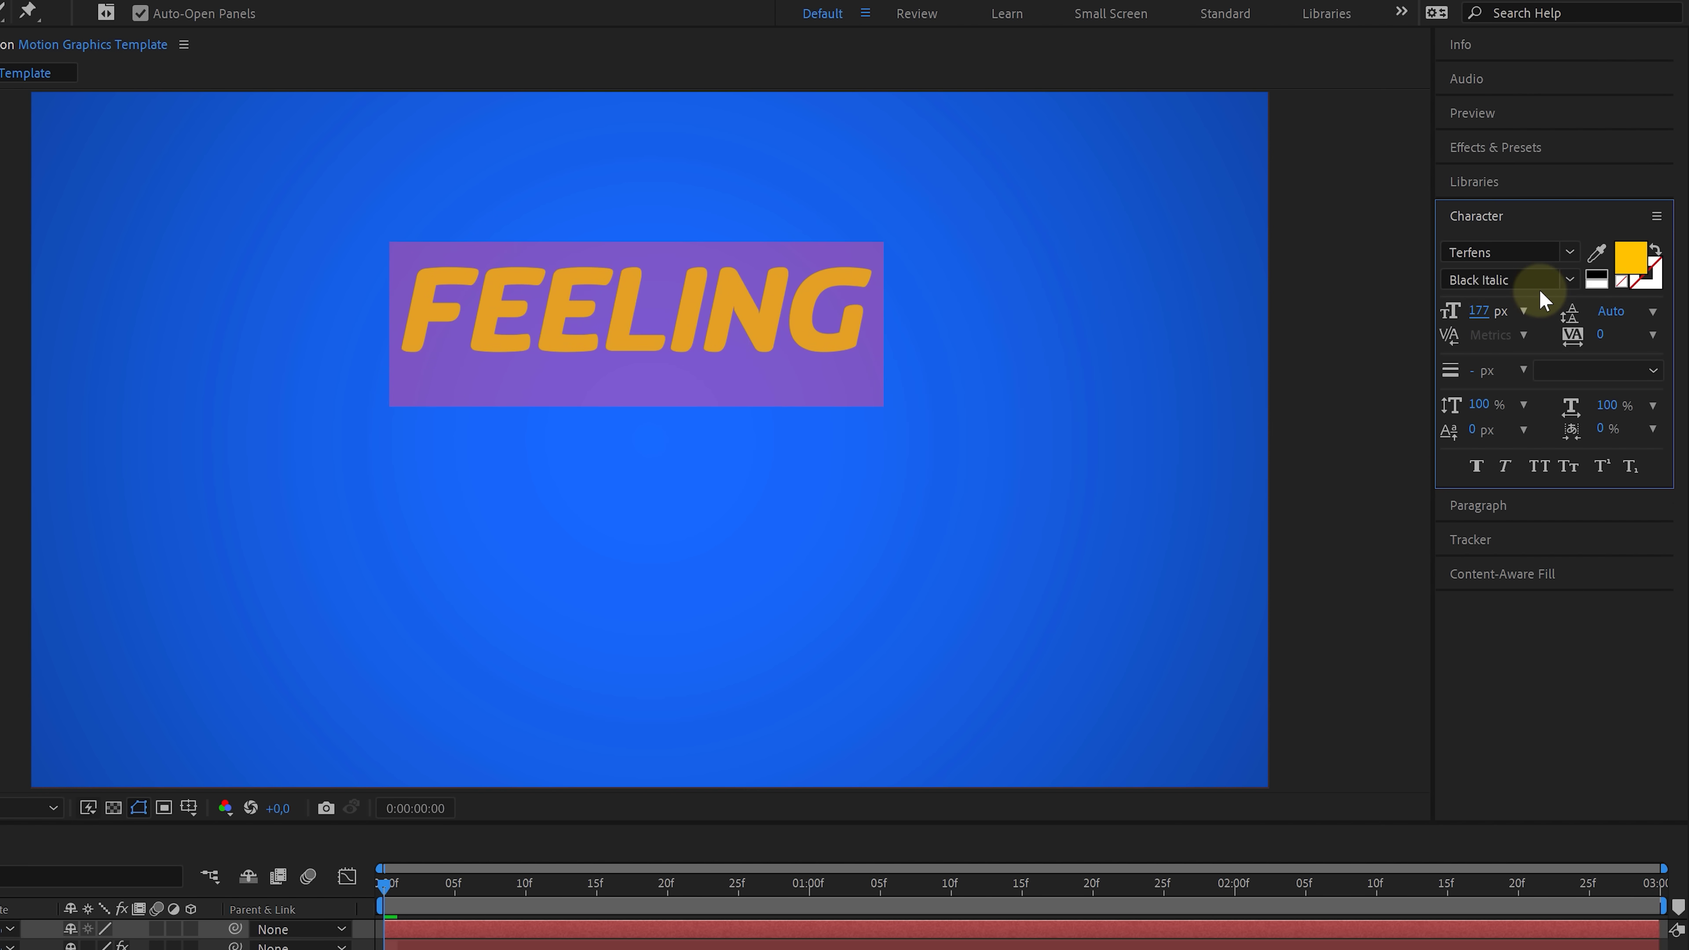
pyautogui.click(1648, 279)
pyautogui.moveTo(1477, 371); pyautogui.dragTo(1485, 373)
pyautogui.press('v')
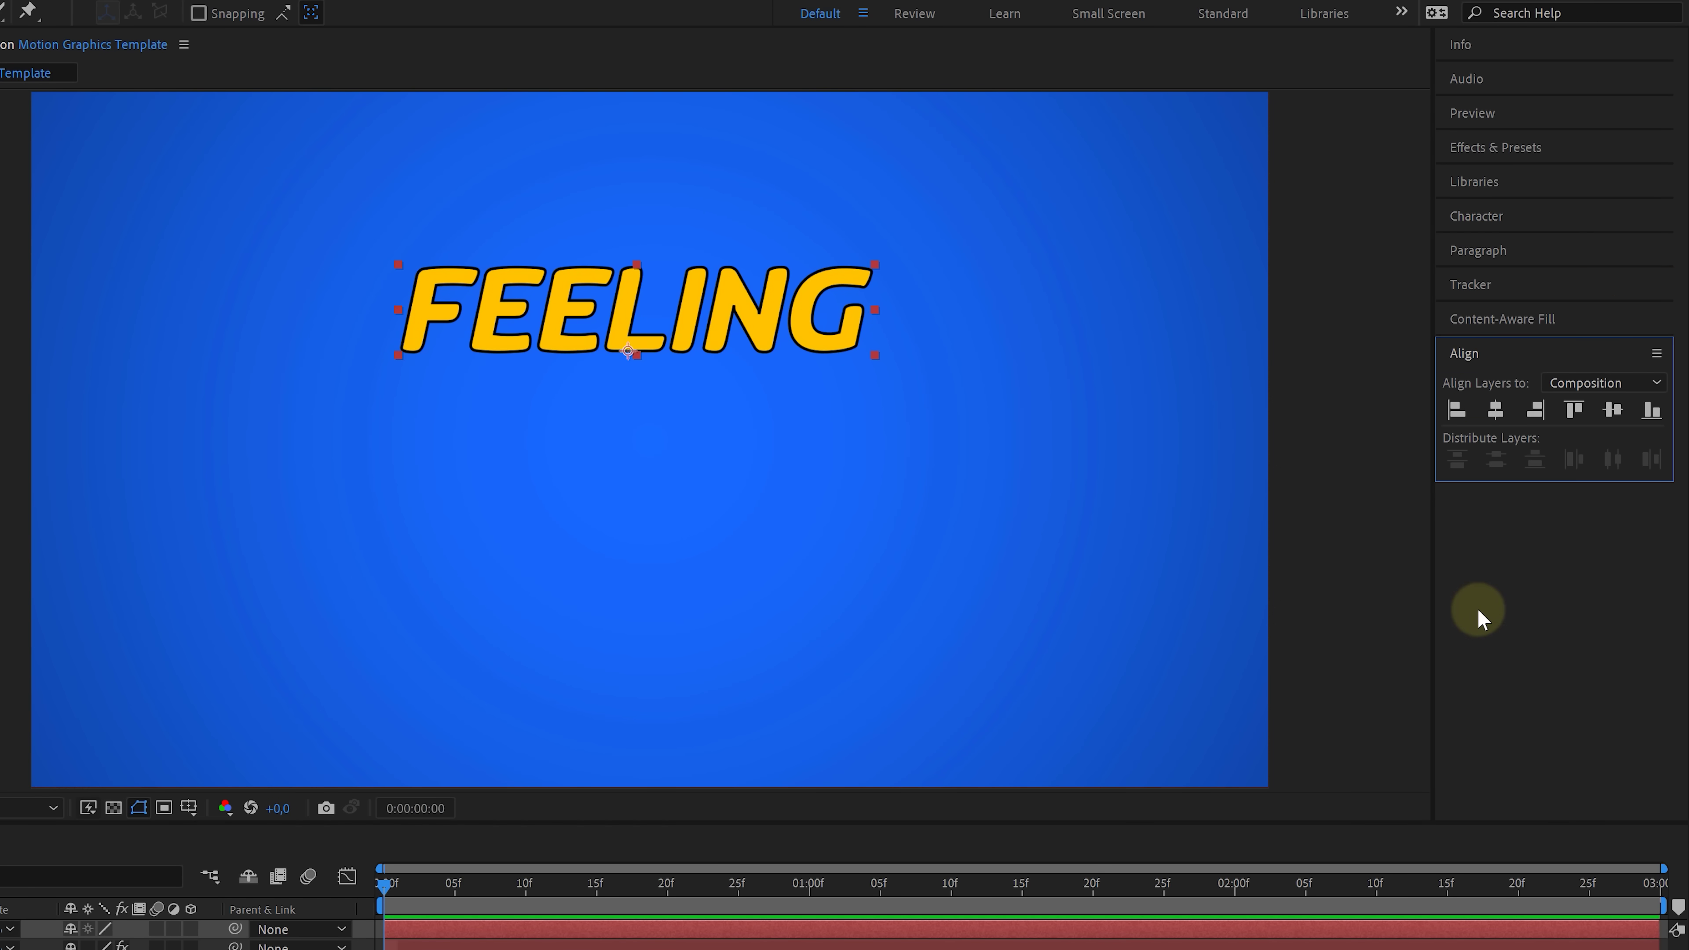
# Center the text horizontally and vertically in the composition, then replace it with H
pyautogui.click(1500, 417)
pyautogui.click(1613, 410)
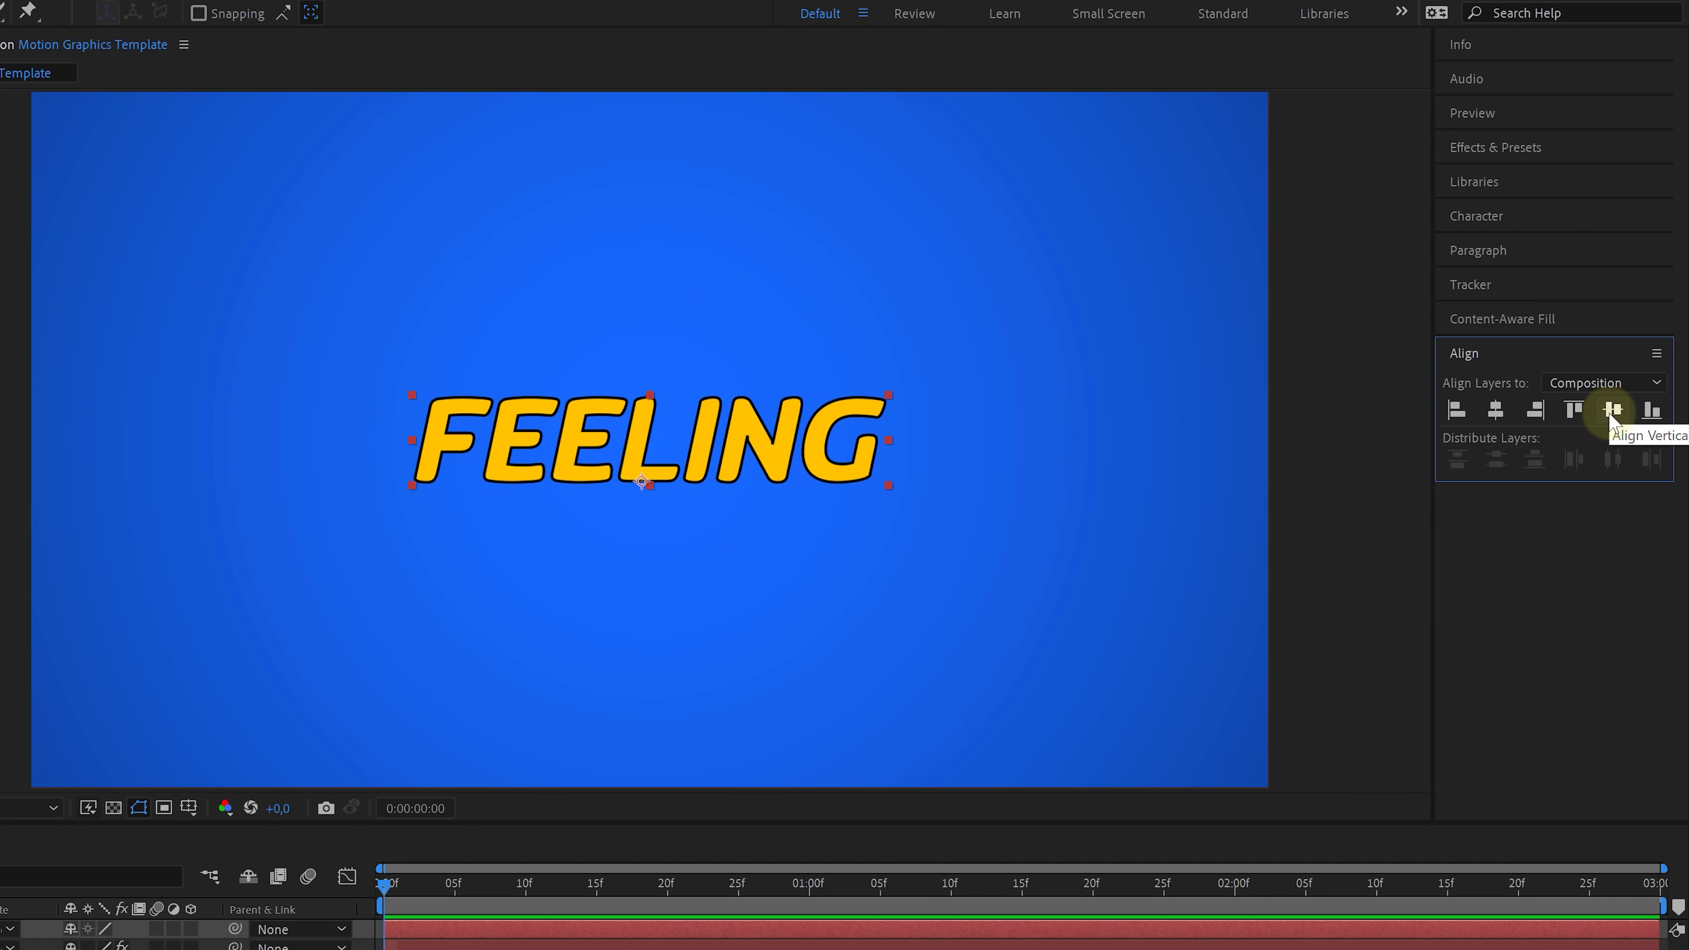
pyautogui.hotkey('ctrl', 't')
pyautogui.doubleClick(790, 450)
pyautogui.write('HI')
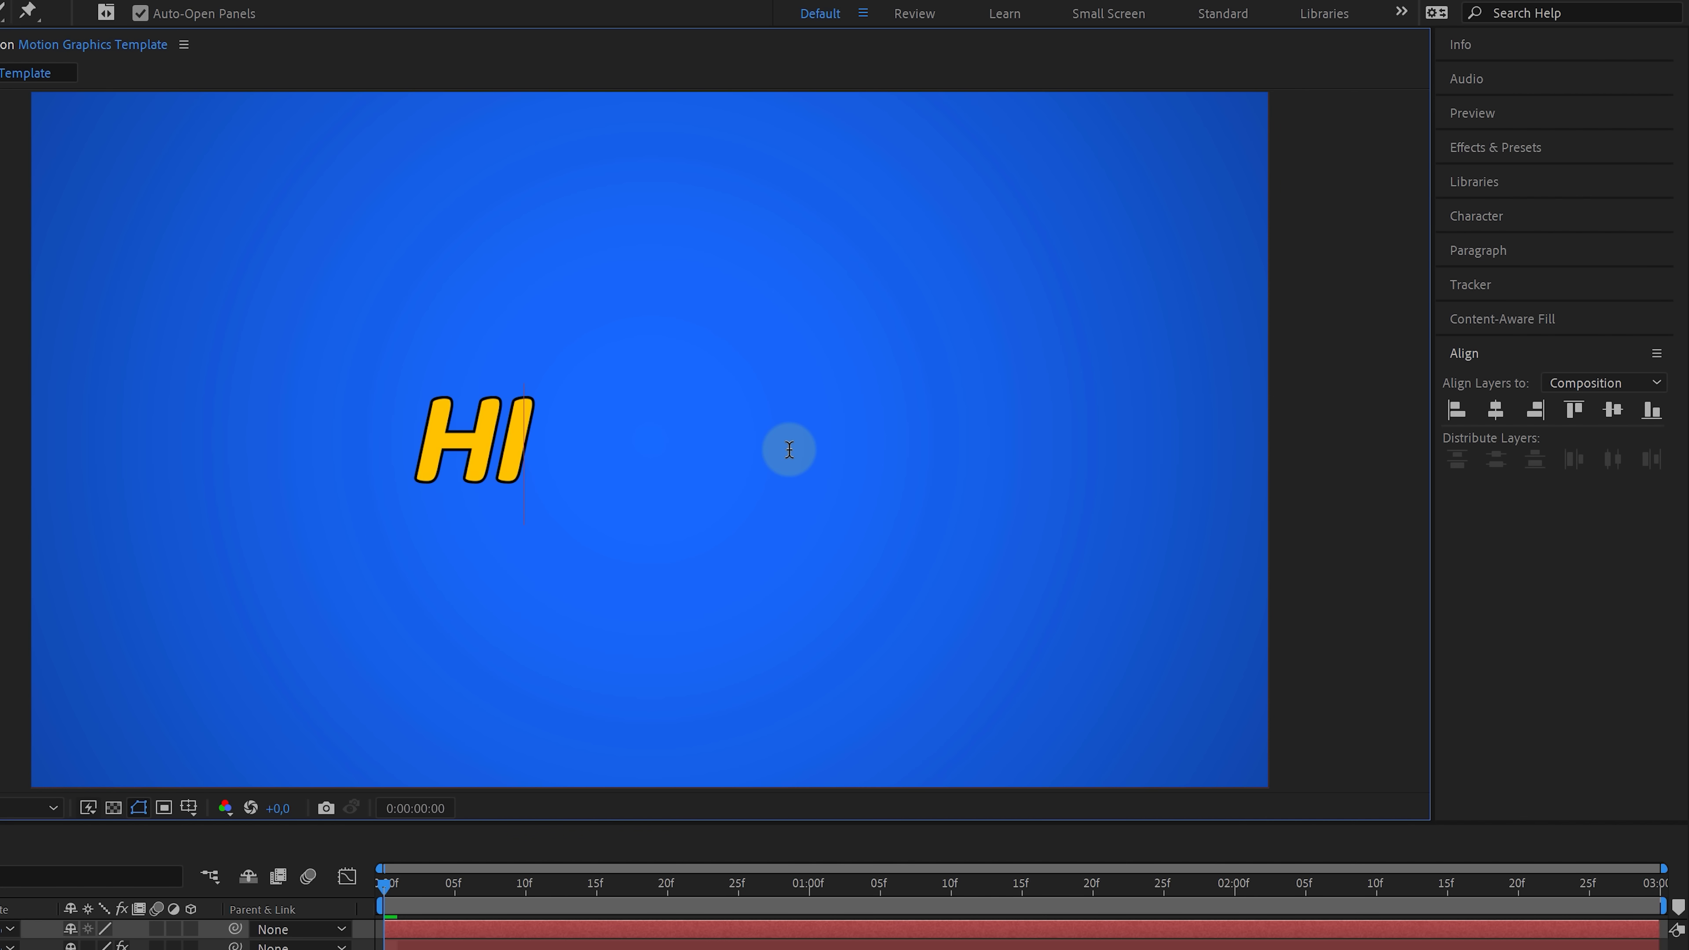
# Set the paragraph to centred alignment, re-center it horizontally, and retype FEELING
pyautogui.click(1493, 252)
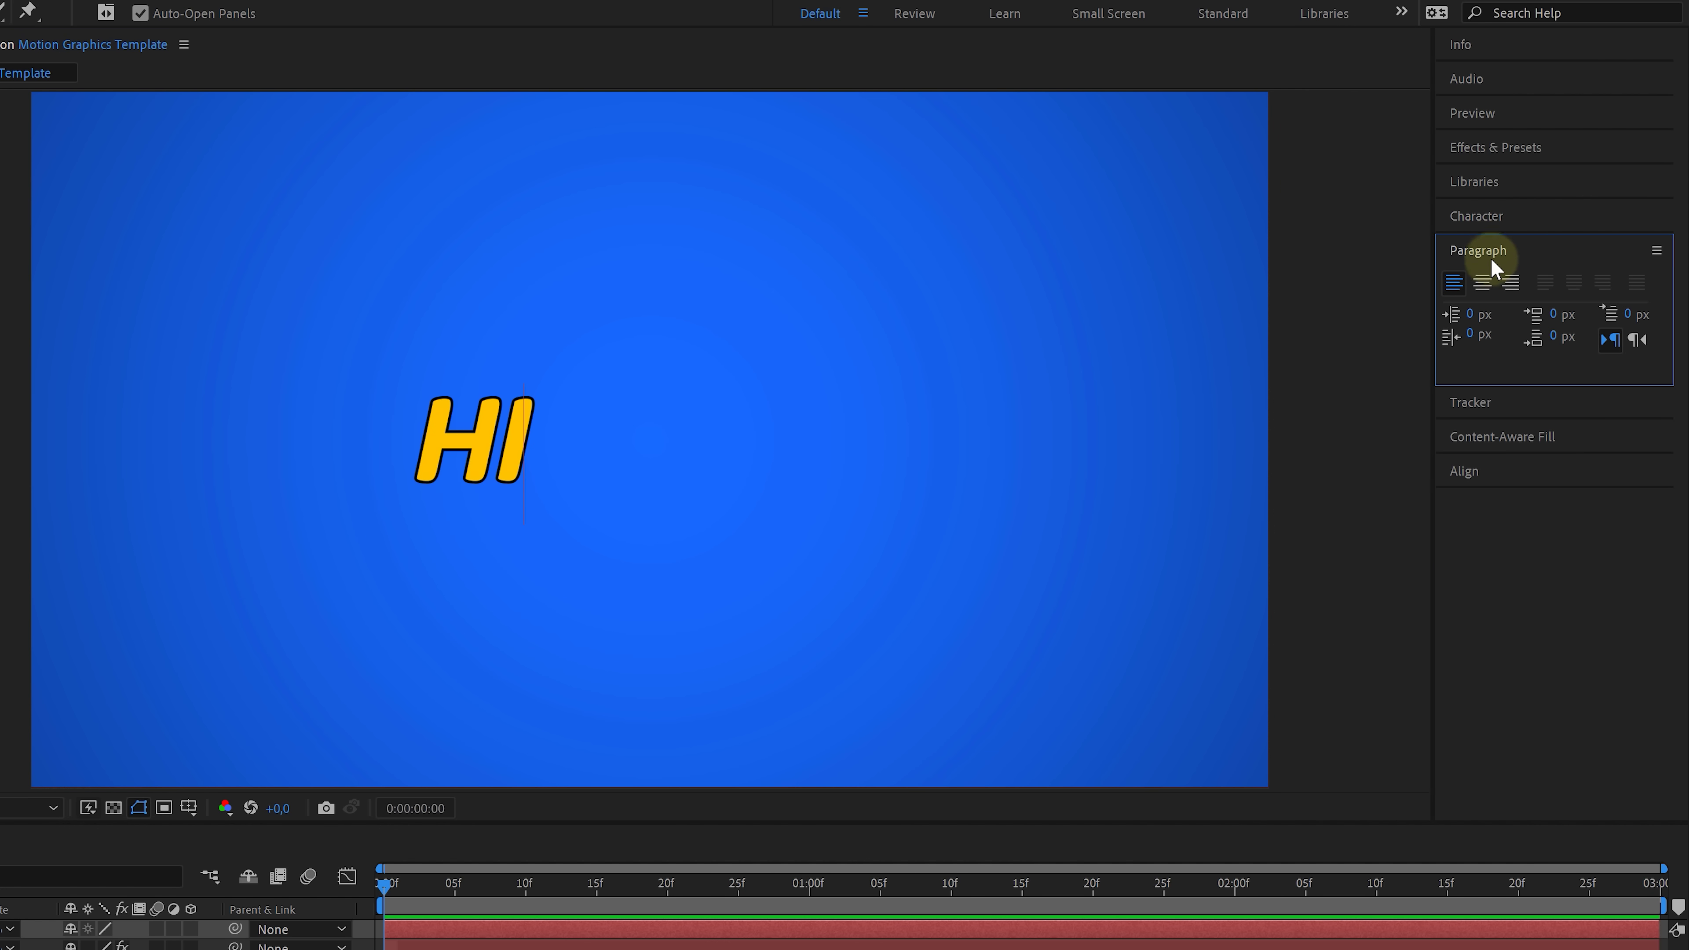
pyautogui.click(1487, 286)
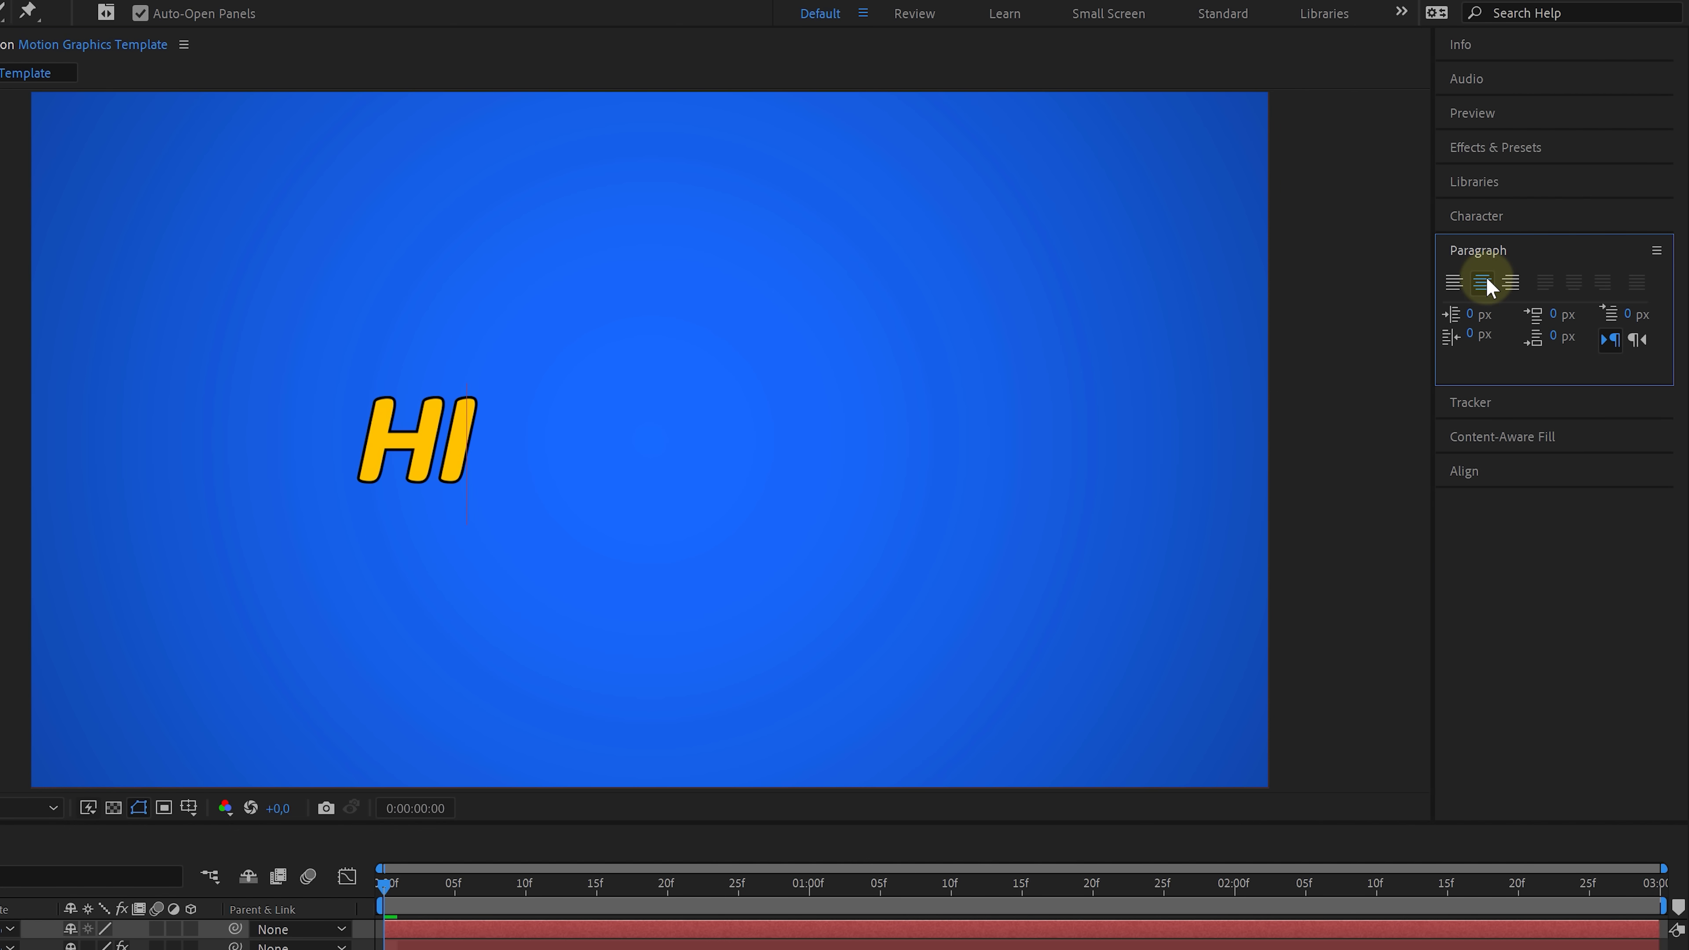
pyautogui.click(1475, 472)
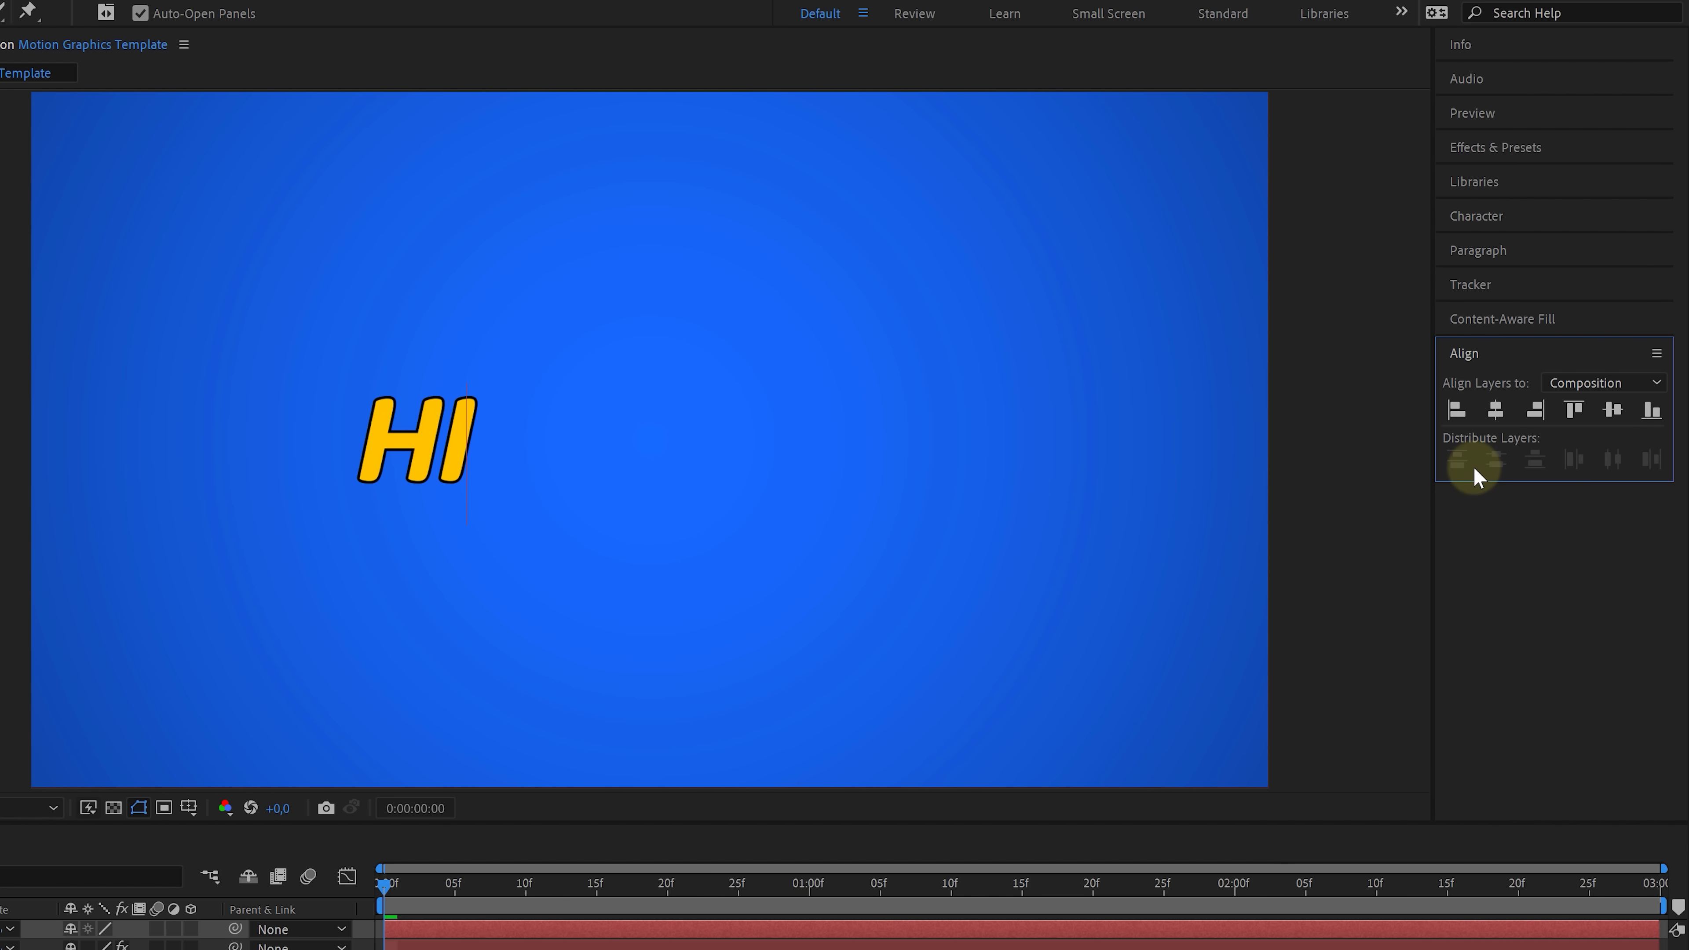
pyautogui.click(1495, 410)
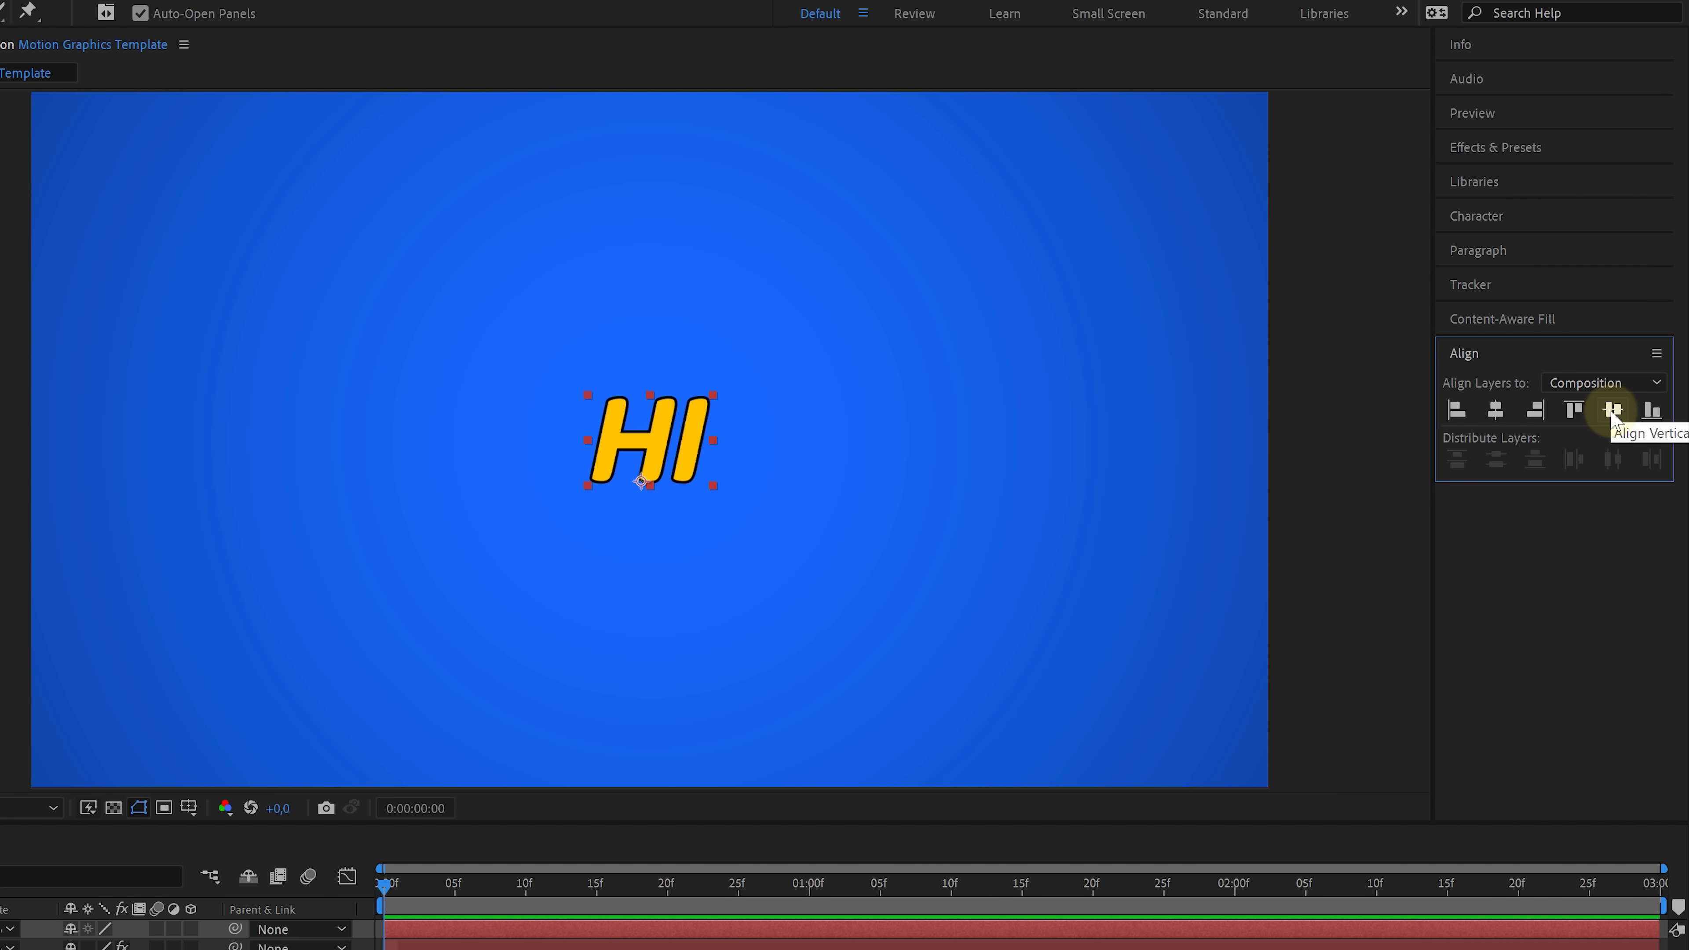
pyautogui.doubleClick(694, 431)
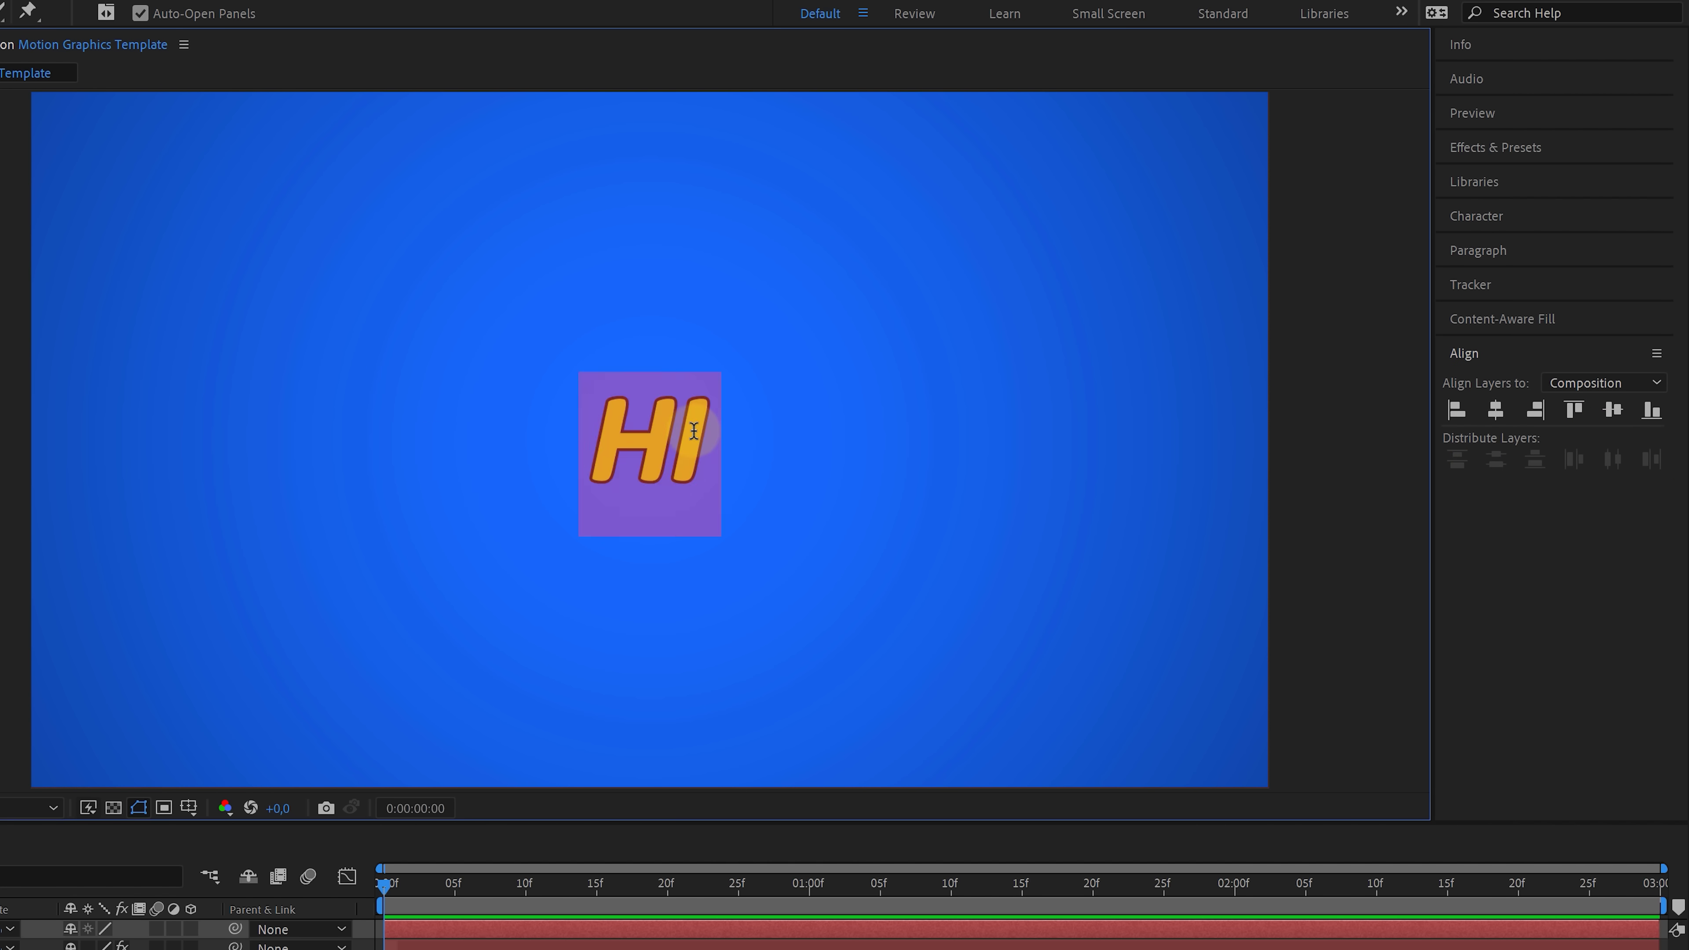
pyautogui.write('FEELING')
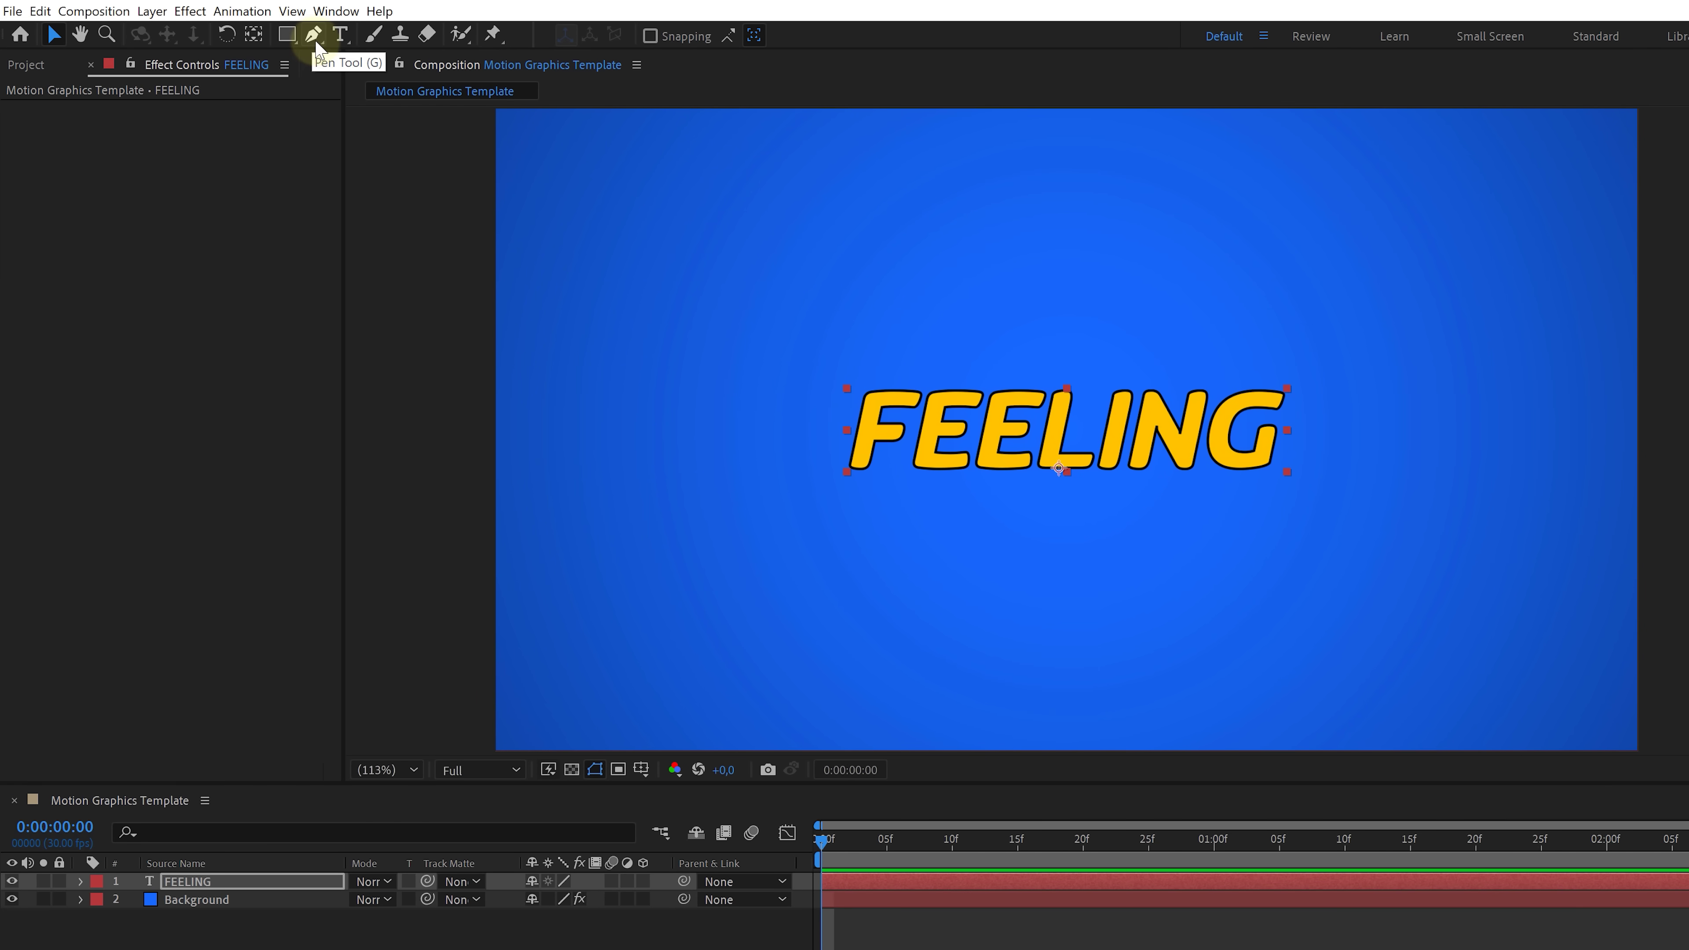
# Draw a curved arc mask across the FEELING layer with the Pen tool
pyautogui.click(251, 881)
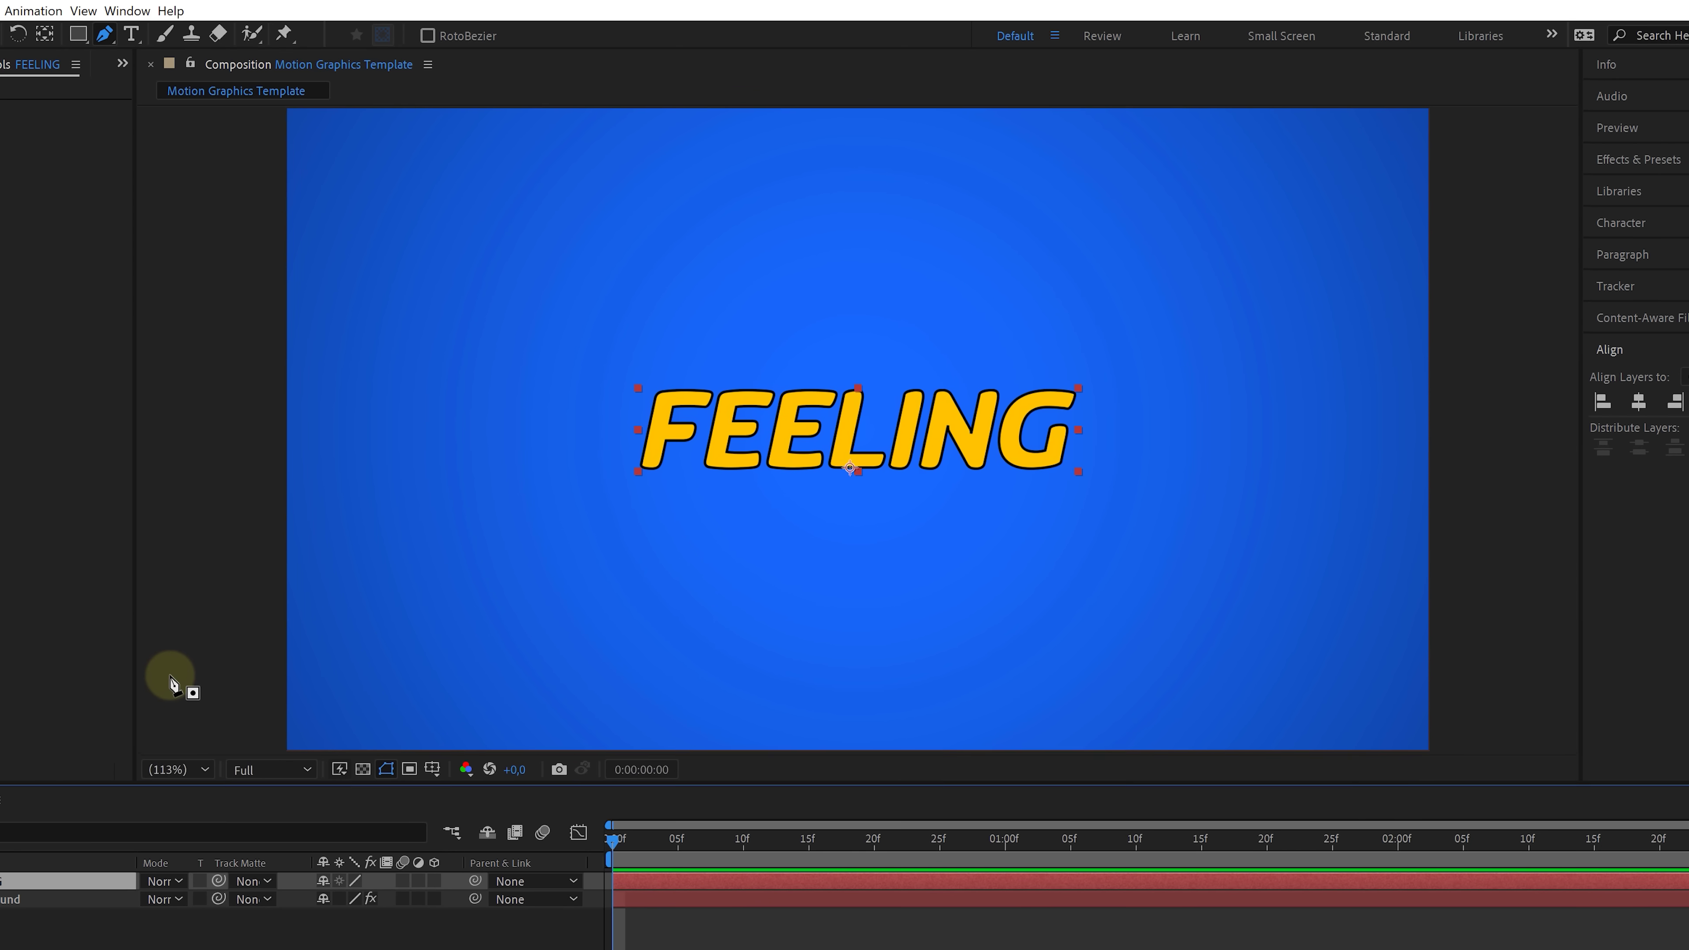
pyautogui.click(168, 678)
pyautogui.moveTo(842, 442); pyautogui.dragTo(1210, 445)
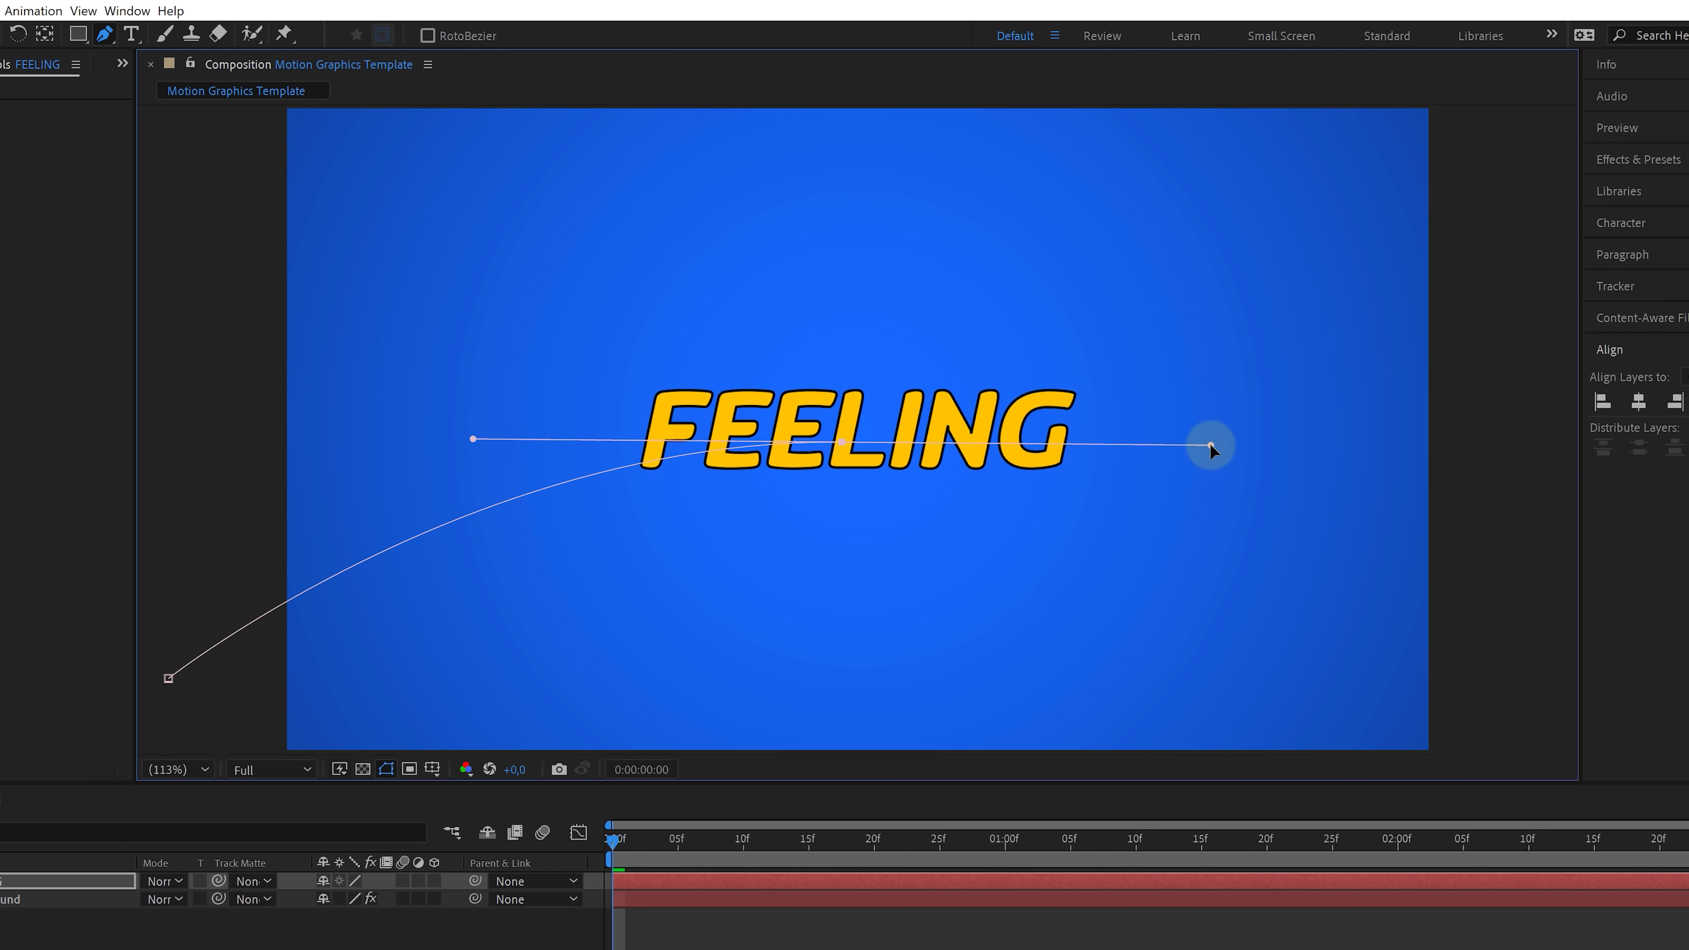
pyautogui.moveTo(1529, 669); pyautogui.dragTo(1583, 719)
pyautogui.moveTo(1209, 447); pyautogui.dragTo(1230, 444)
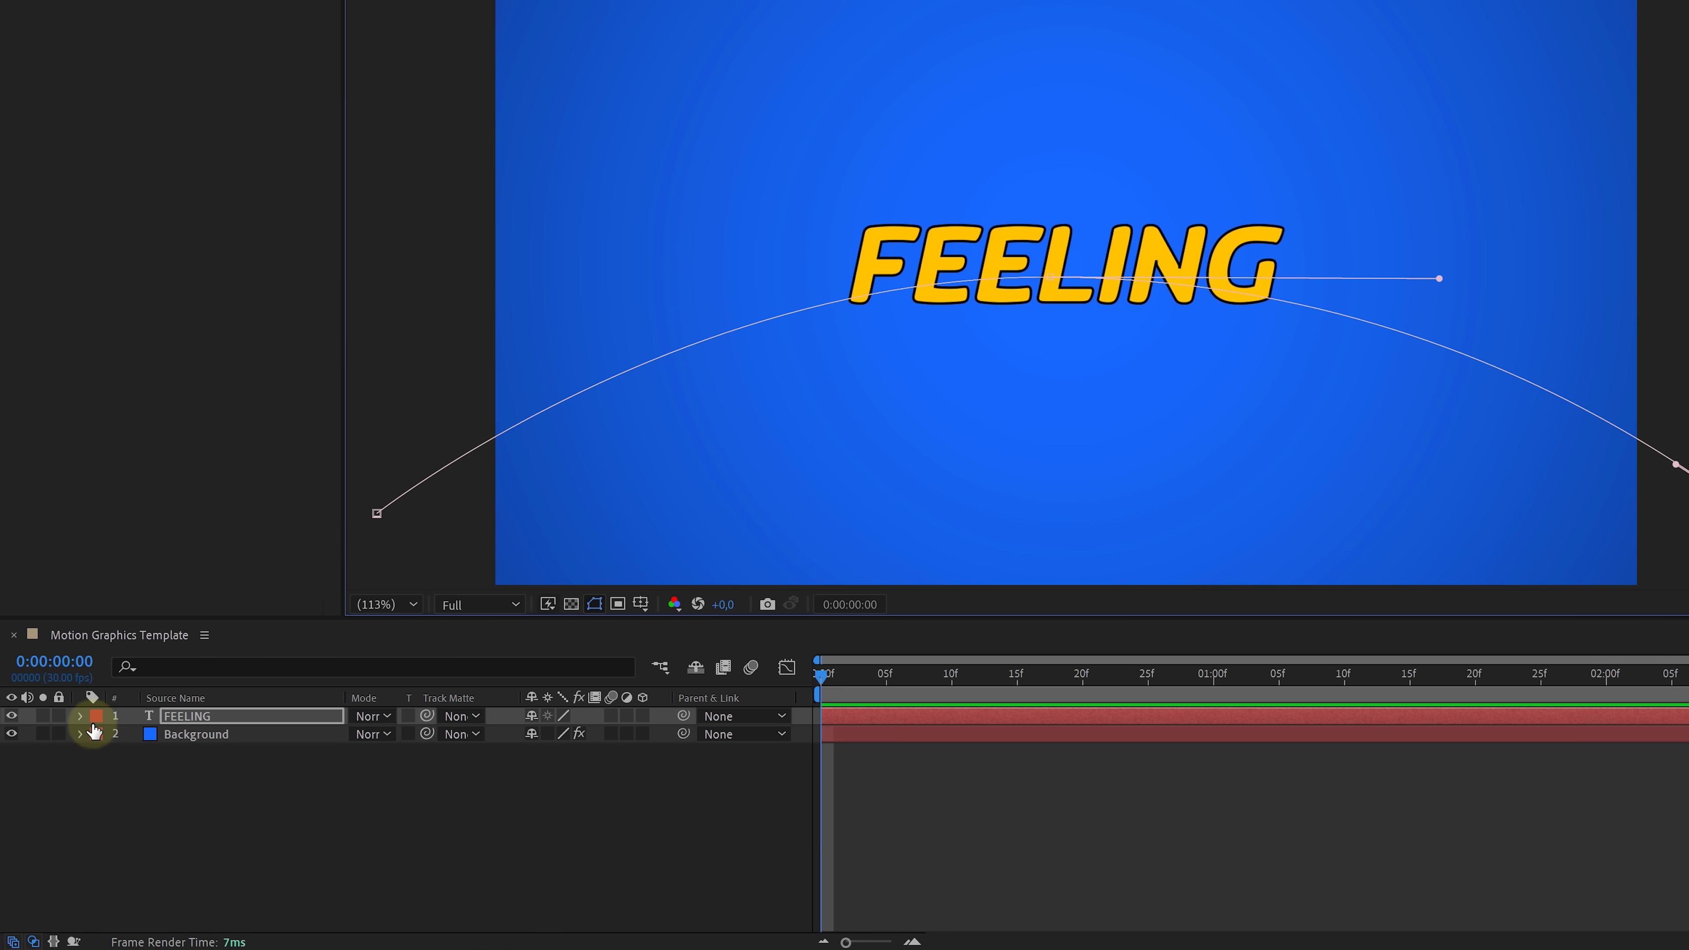
# Set the text Path Options to follow Mask 1
pyautogui.click(81, 717)
pyautogui.click(100, 735)
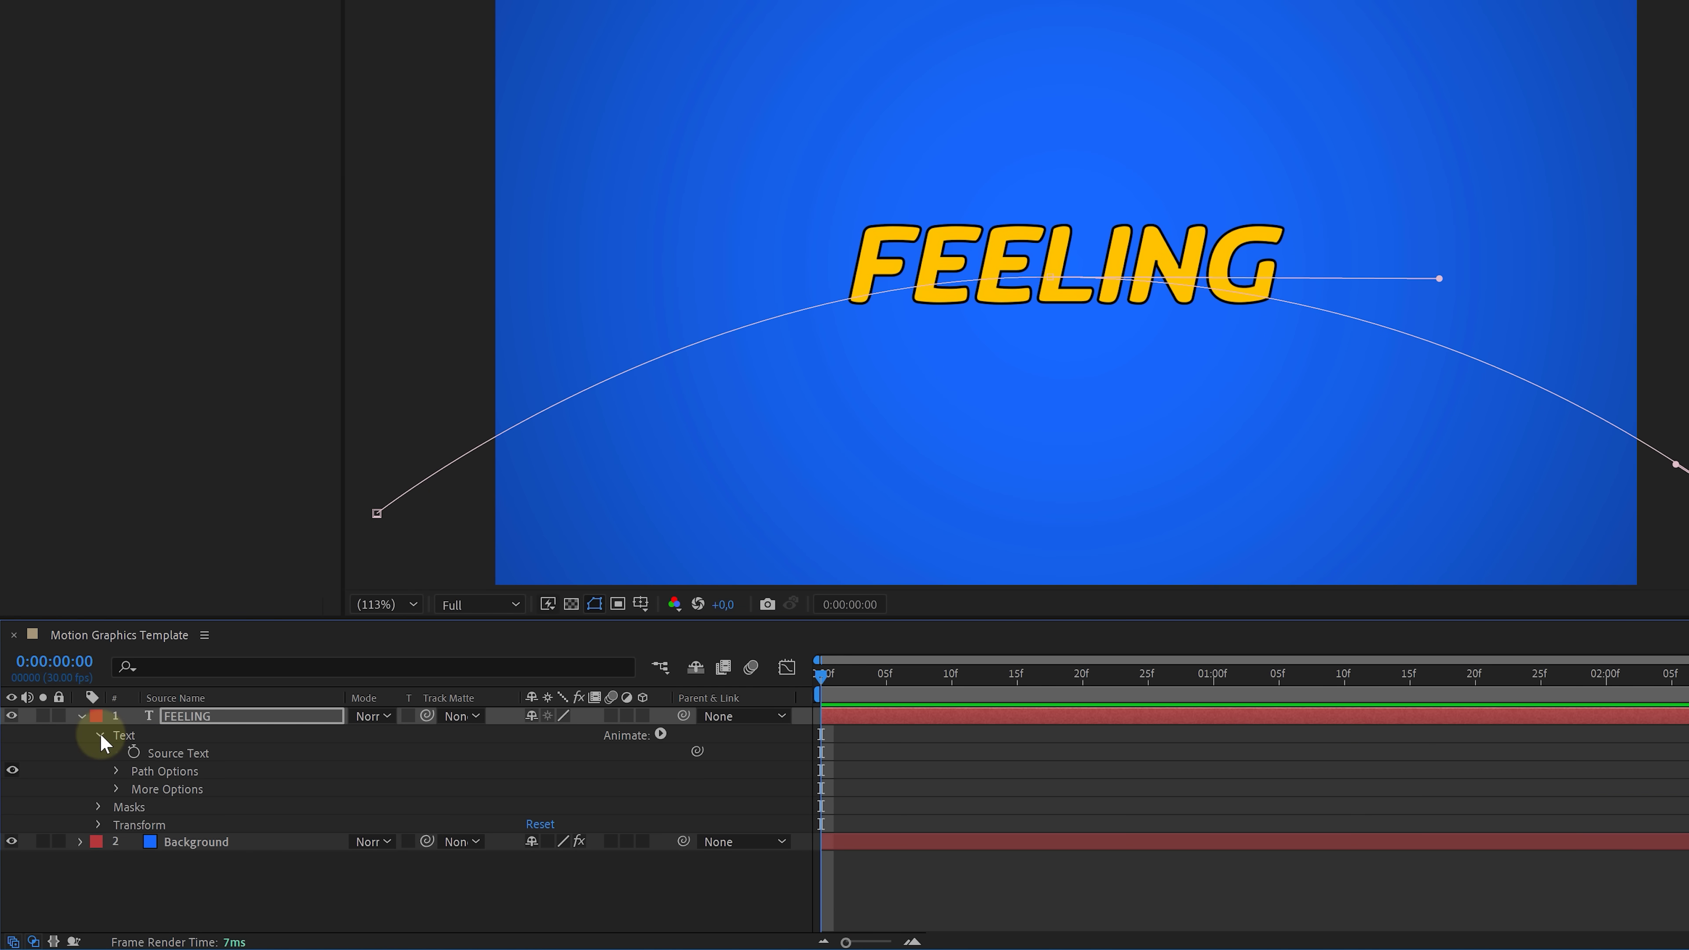
pyautogui.click(117, 771)
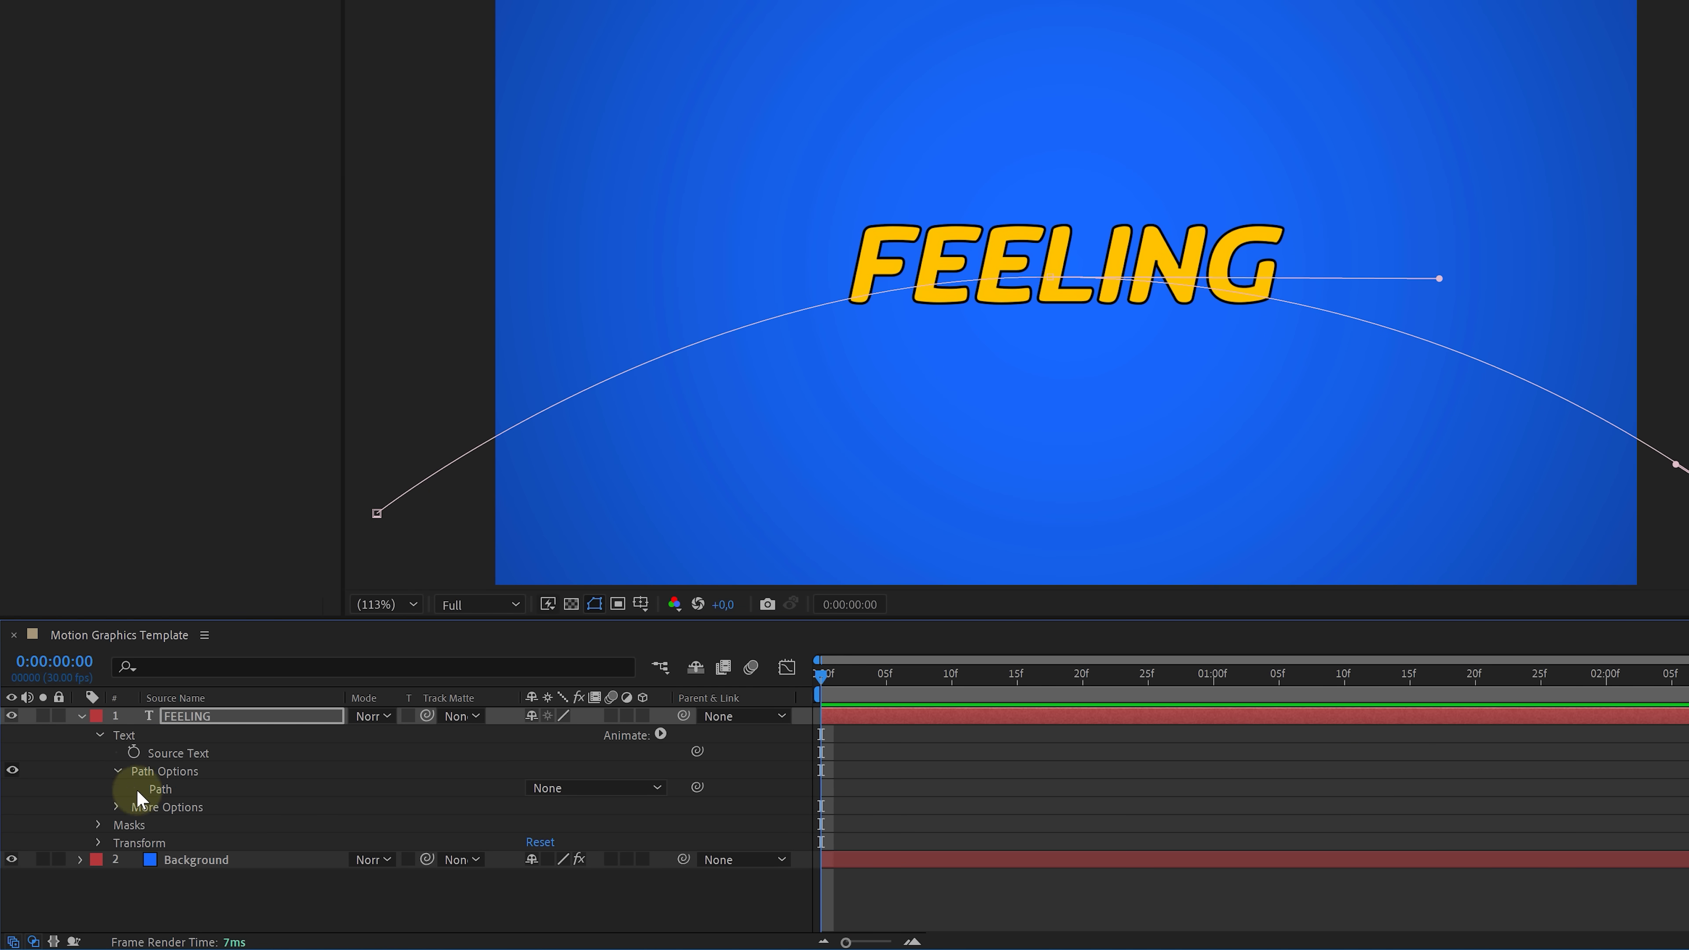
pyautogui.click(575, 798)
pyautogui.click(592, 833)
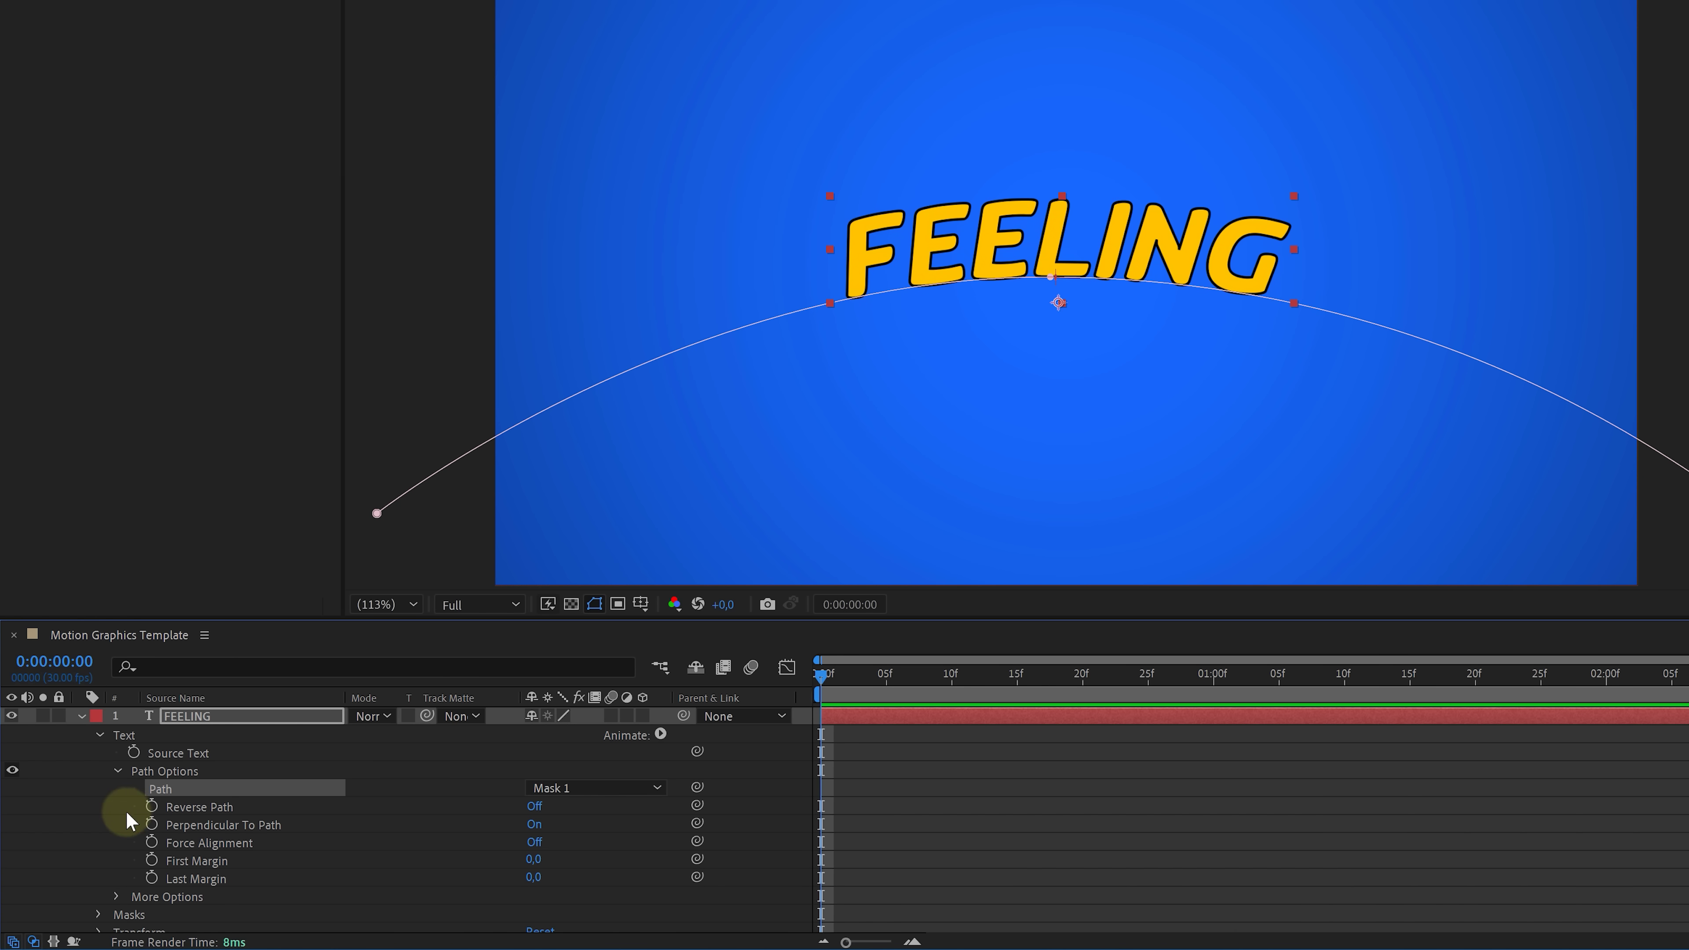
# Scrub First Margin to -1600 at 0:00 so FEELING starts off the left edge
pyautogui.click(200, 857)
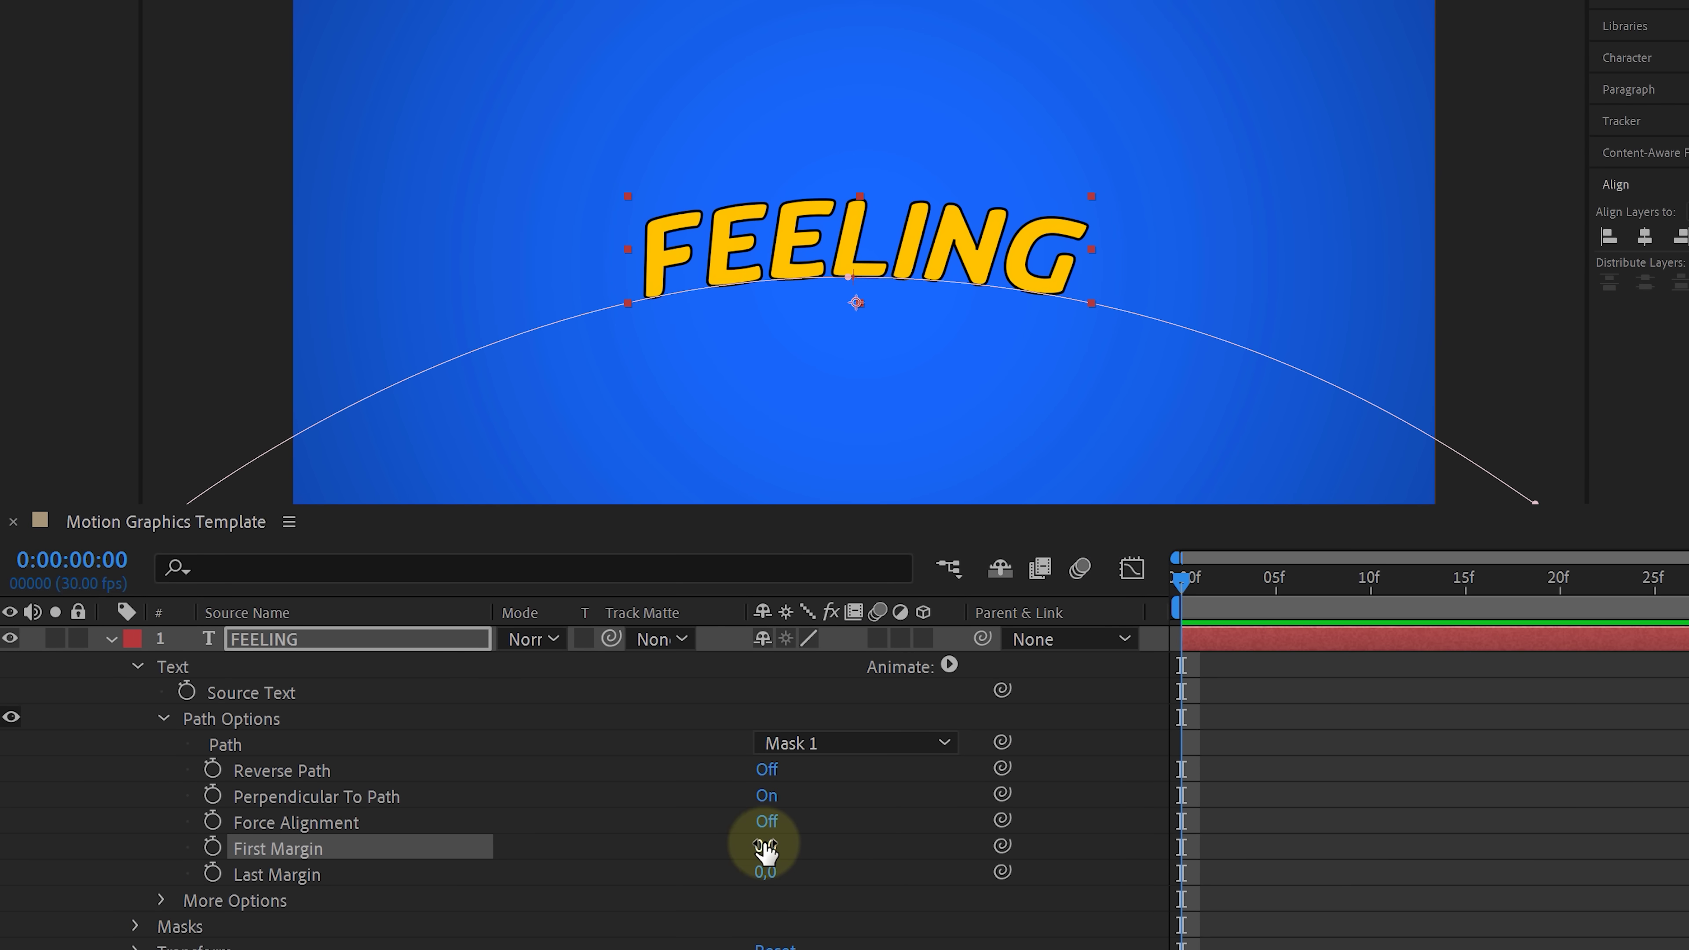
pyautogui.moveTo(533, 859); pyautogui.dragTo(253, 852)
pyautogui.moveTo(360, 835); pyautogui.dragTo(426, 856)
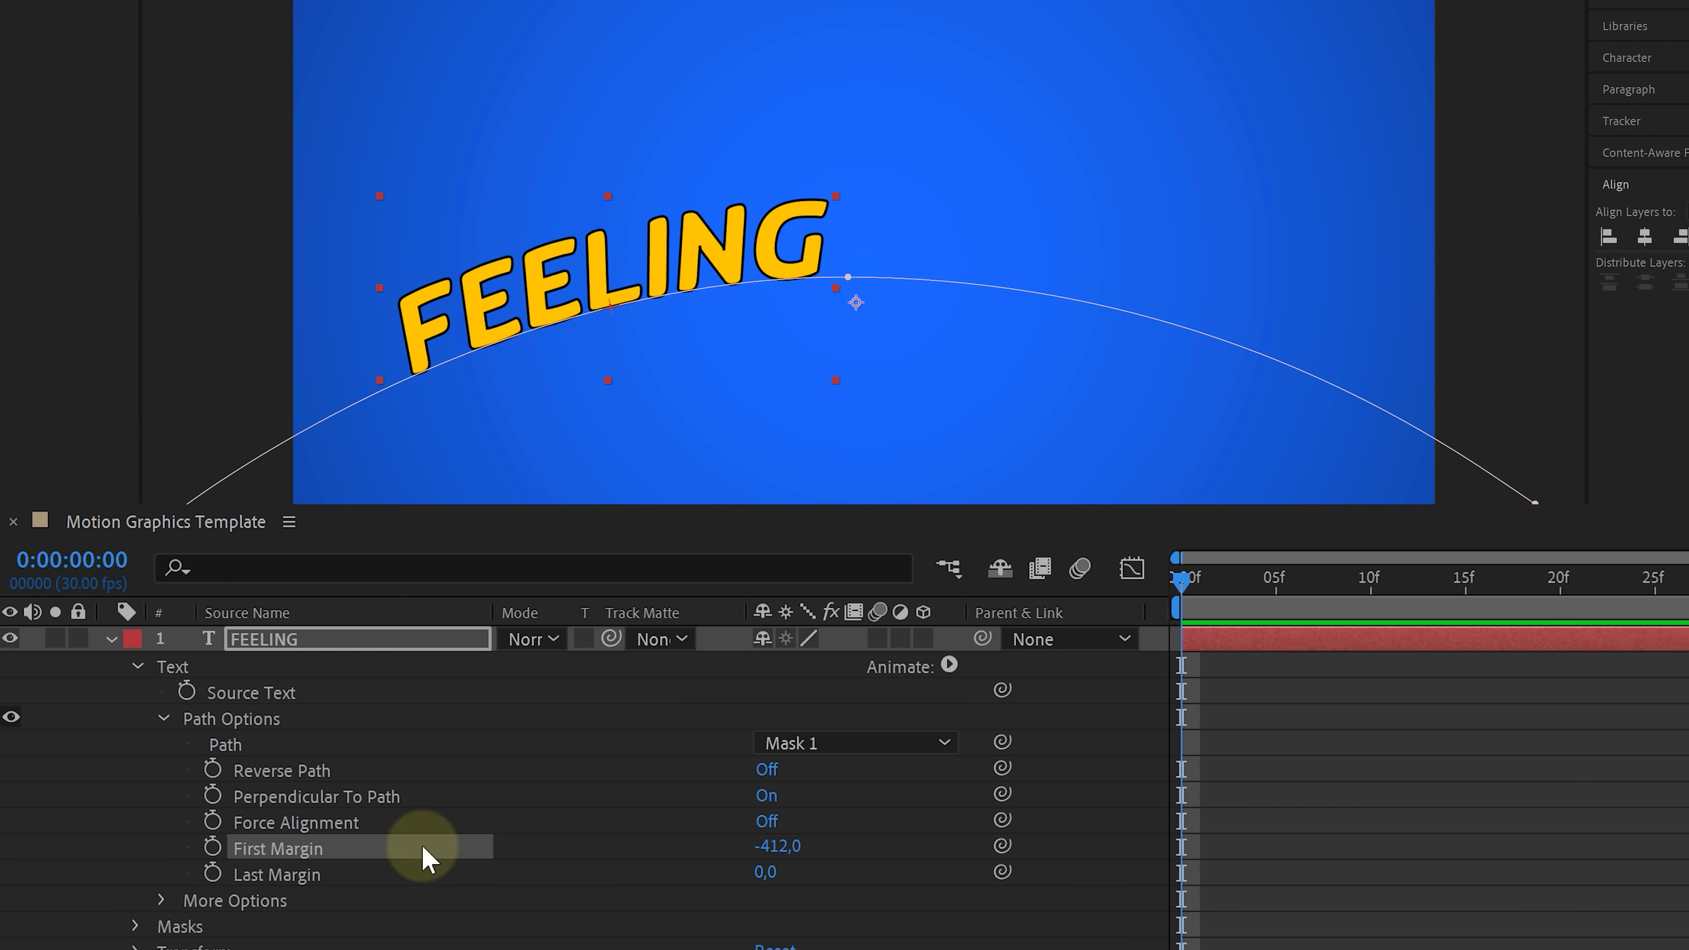
pyautogui.moveTo(772, 837); pyautogui.dragTo(219, 858)
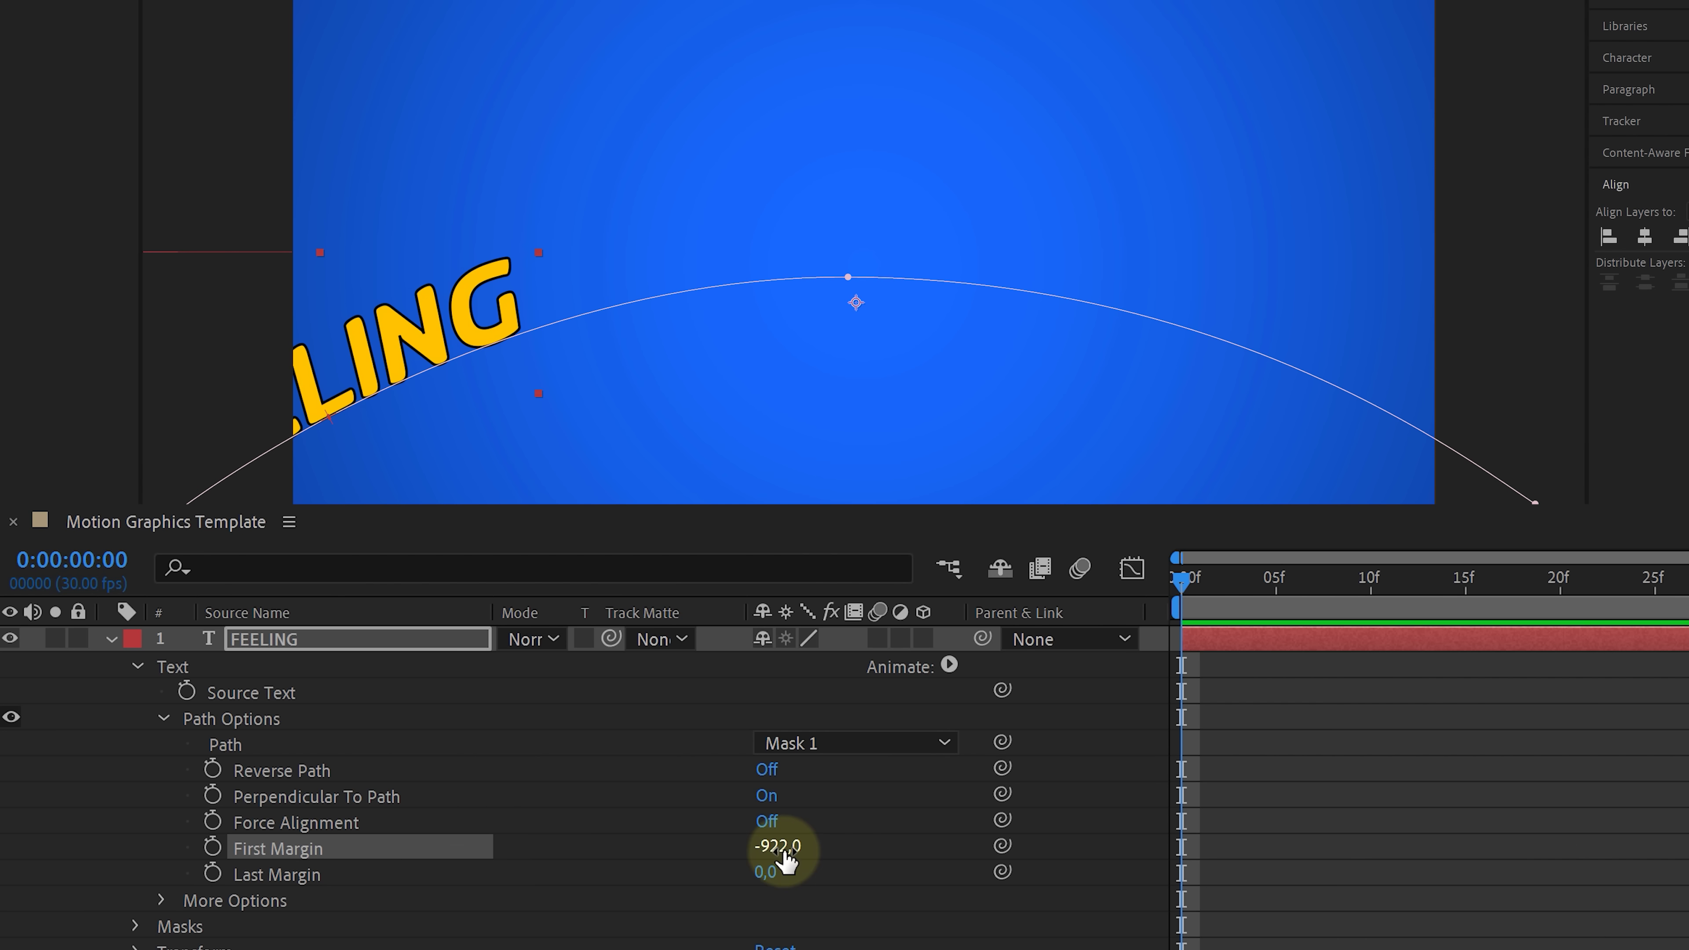
pyautogui.moveTo(778, 849); pyautogui.dragTo(303, 885)
pyautogui.moveTo(795, 856); pyautogui.dragTo(365, 905)
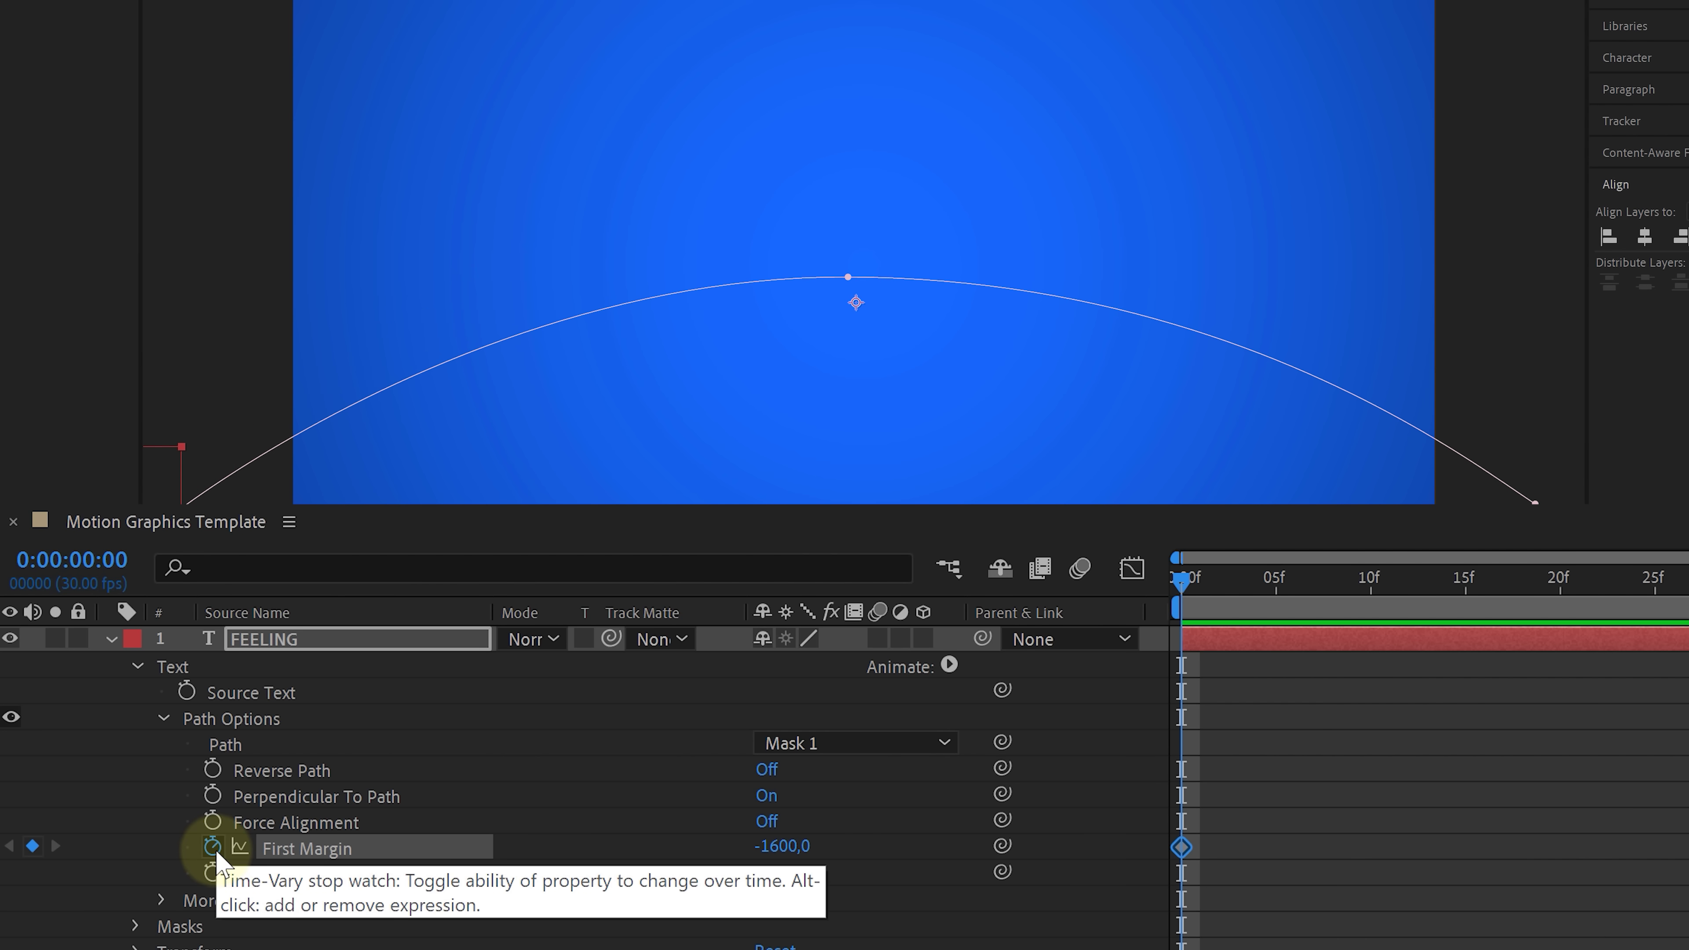
# Set First Margin to 0 at 1:00 and about 845 at 2:00, then preview
pyautogui.moveTo(1267, 569); pyautogui.dragTo(1468, 583)
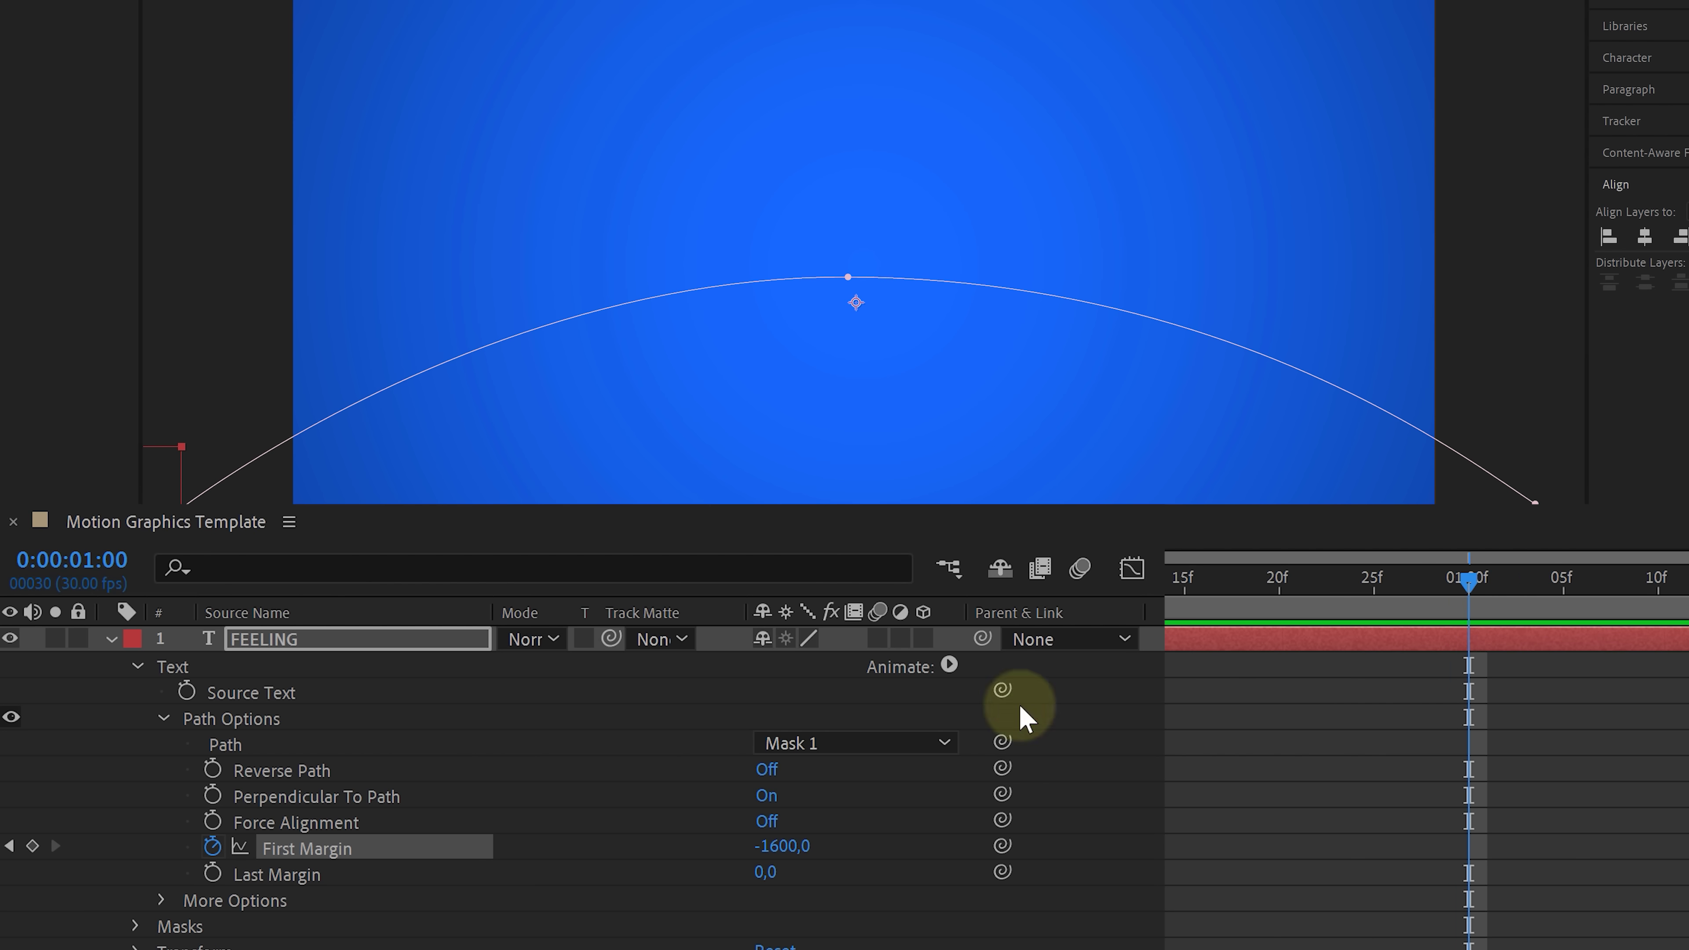
pyautogui.click(756, 848)
pyautogui.press('Return')
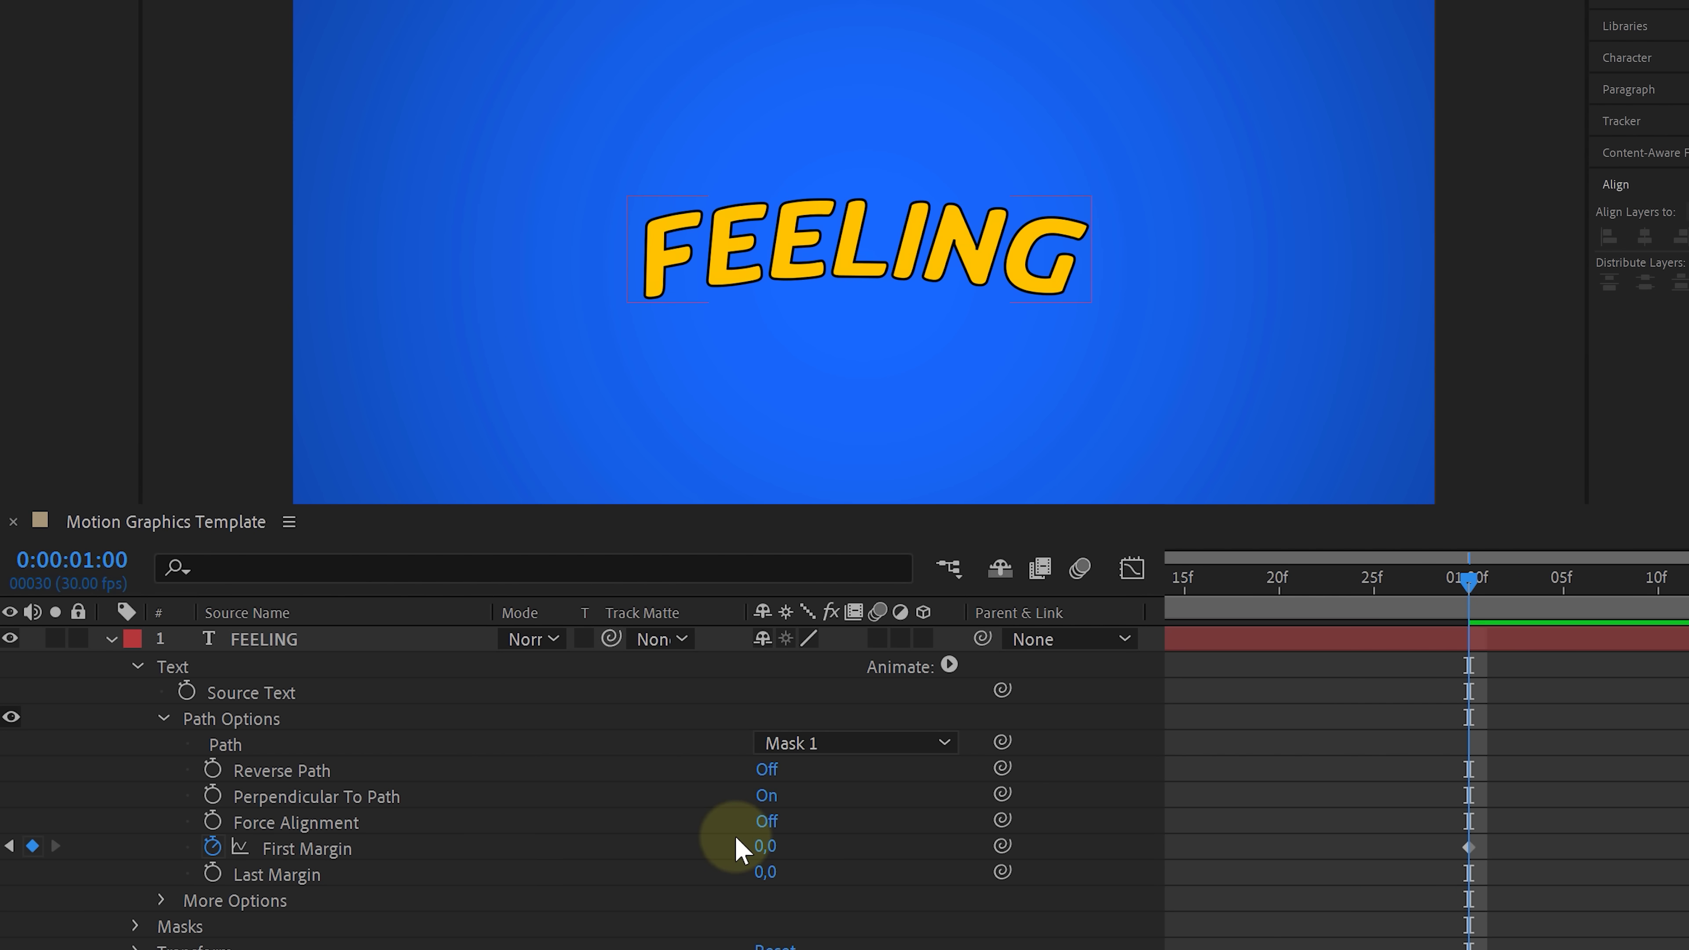
pyautogui.moveTo(1468, 580)
pyautogui.mouseDown()
pyautogui.moveTo(1615, 597)
pyautogui.moveTo(1437, 580)
pyautogui.mouseUp()
pyautogui.moveTo(765, 846); pyautogui.dragTo(784, 875)
pyautogui.press('Home')
pyautogui.press('space')
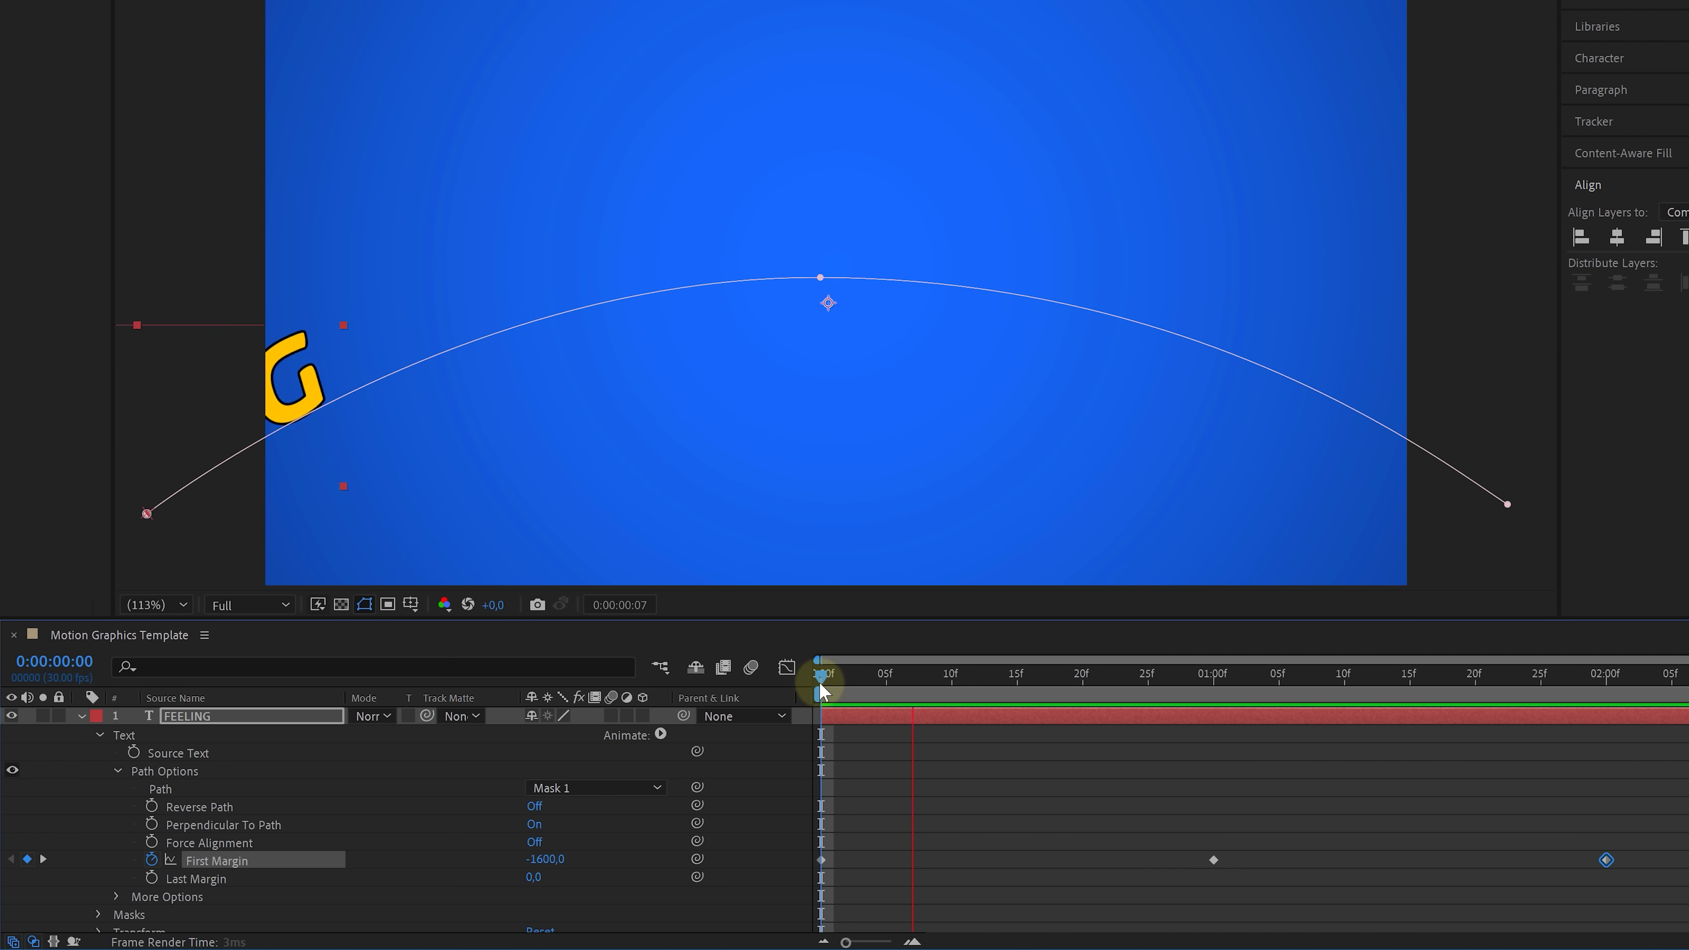
# At 1:00, overlay a proportional grid and raise the mask path so FEELING sits higher
pyautogui.click(828, 688)
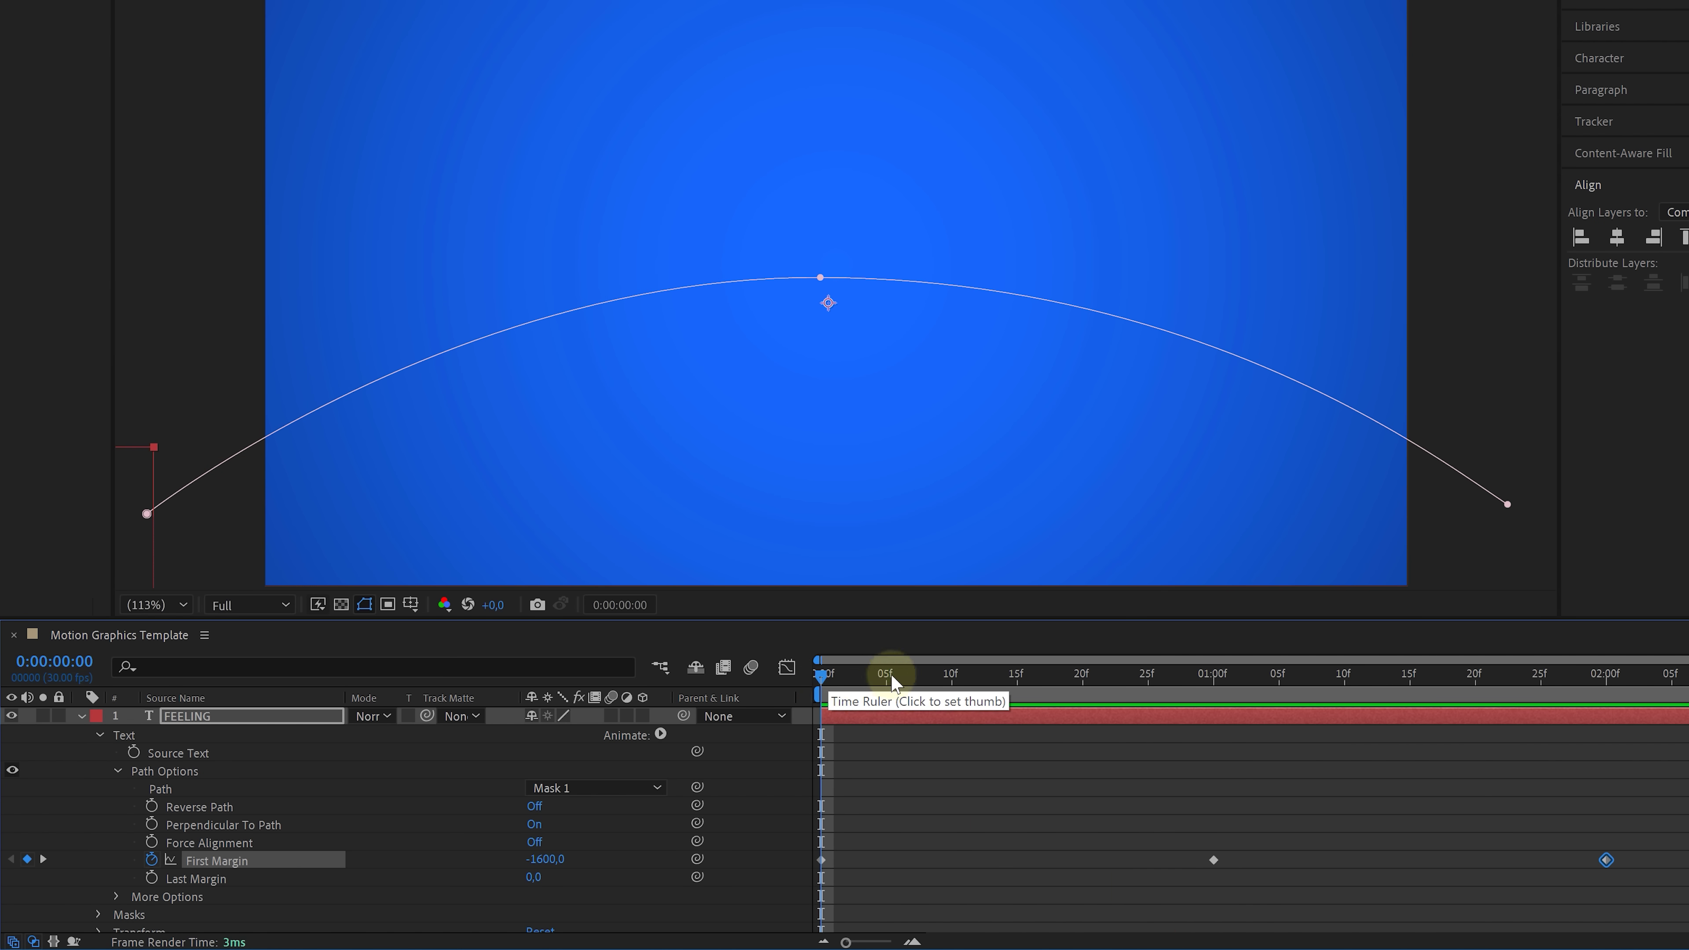
pyautogui.click(1219, 689)
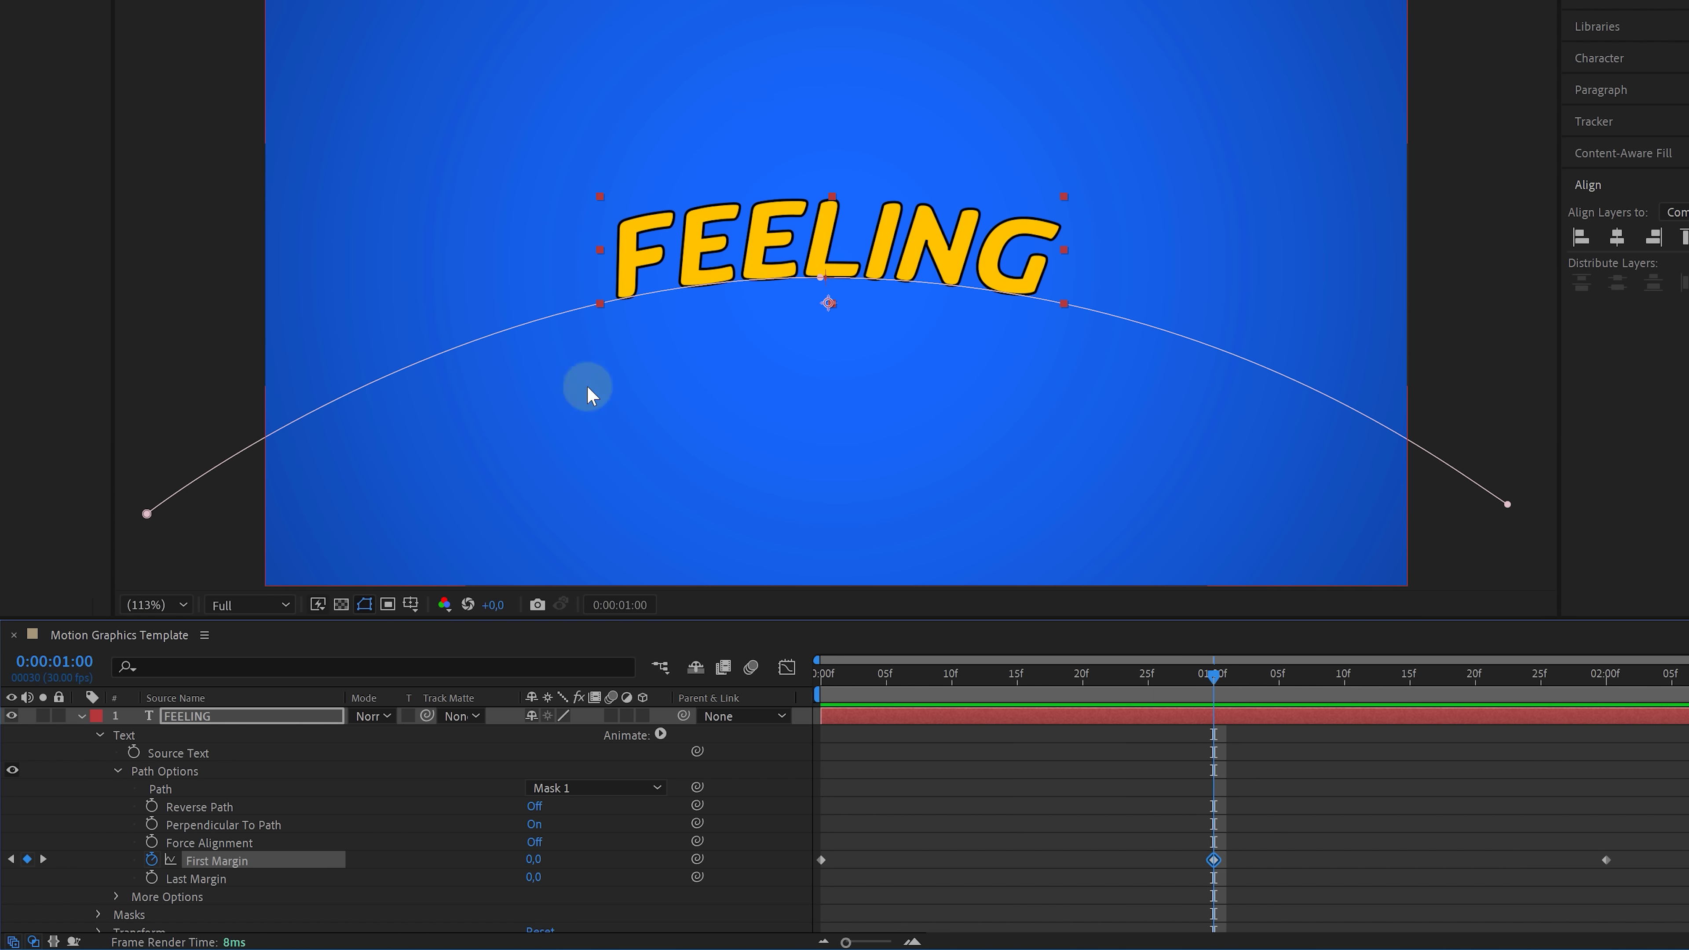
pyautogui.click(412, 605)
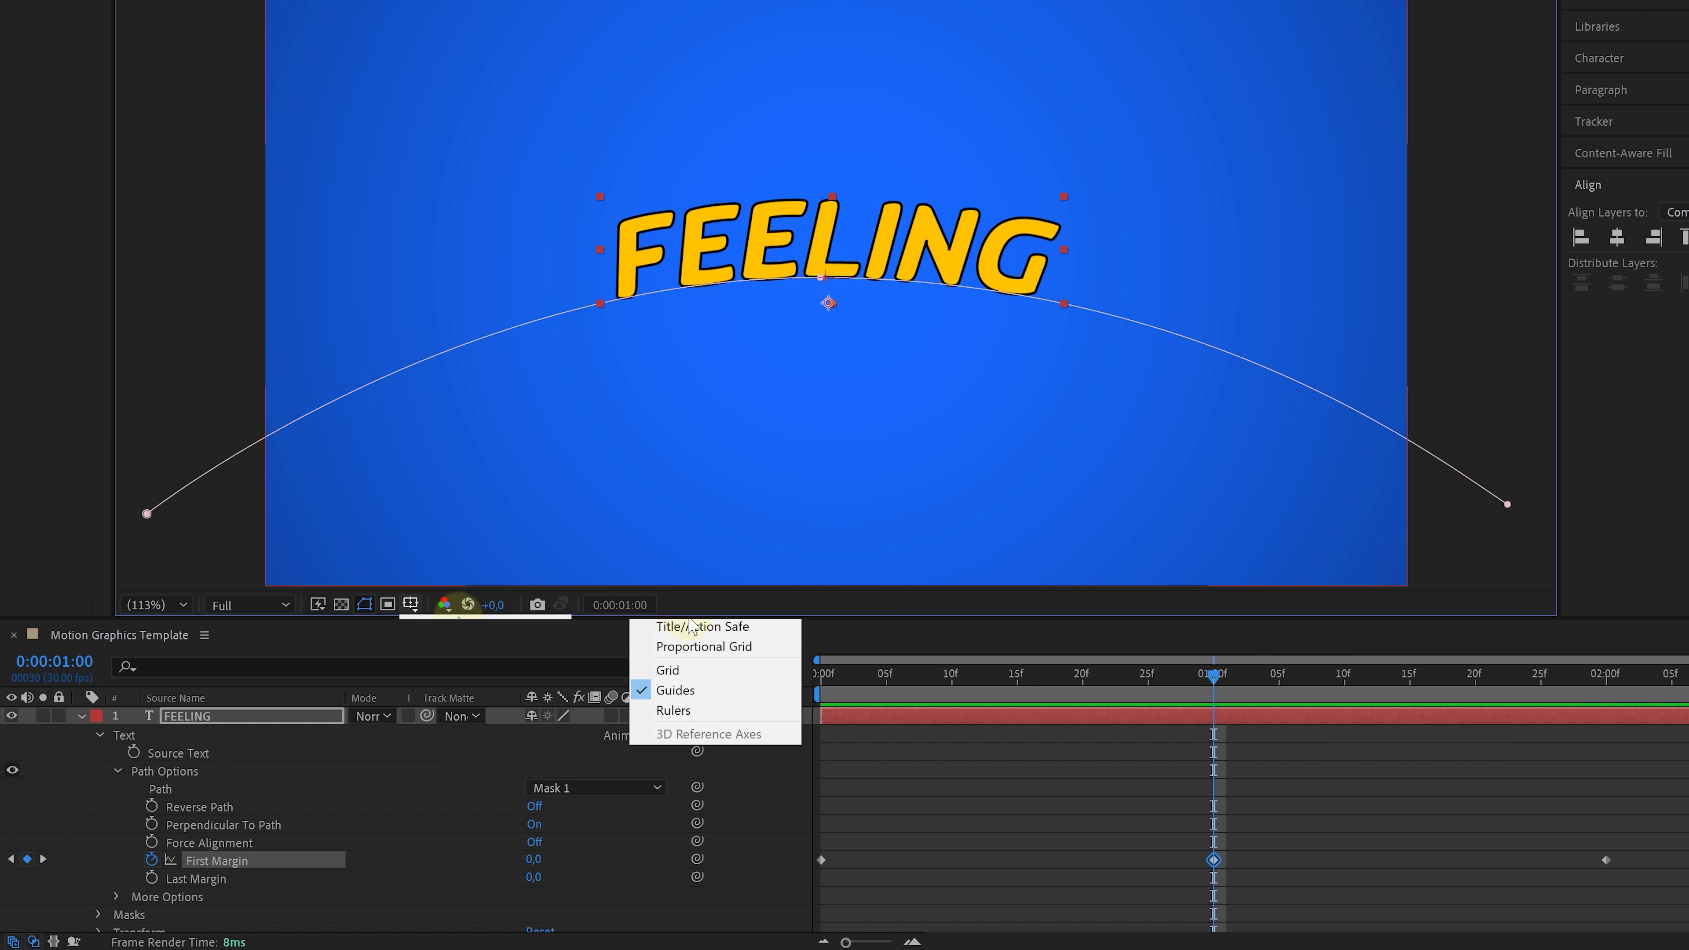
pyautogui.click(700, 651)
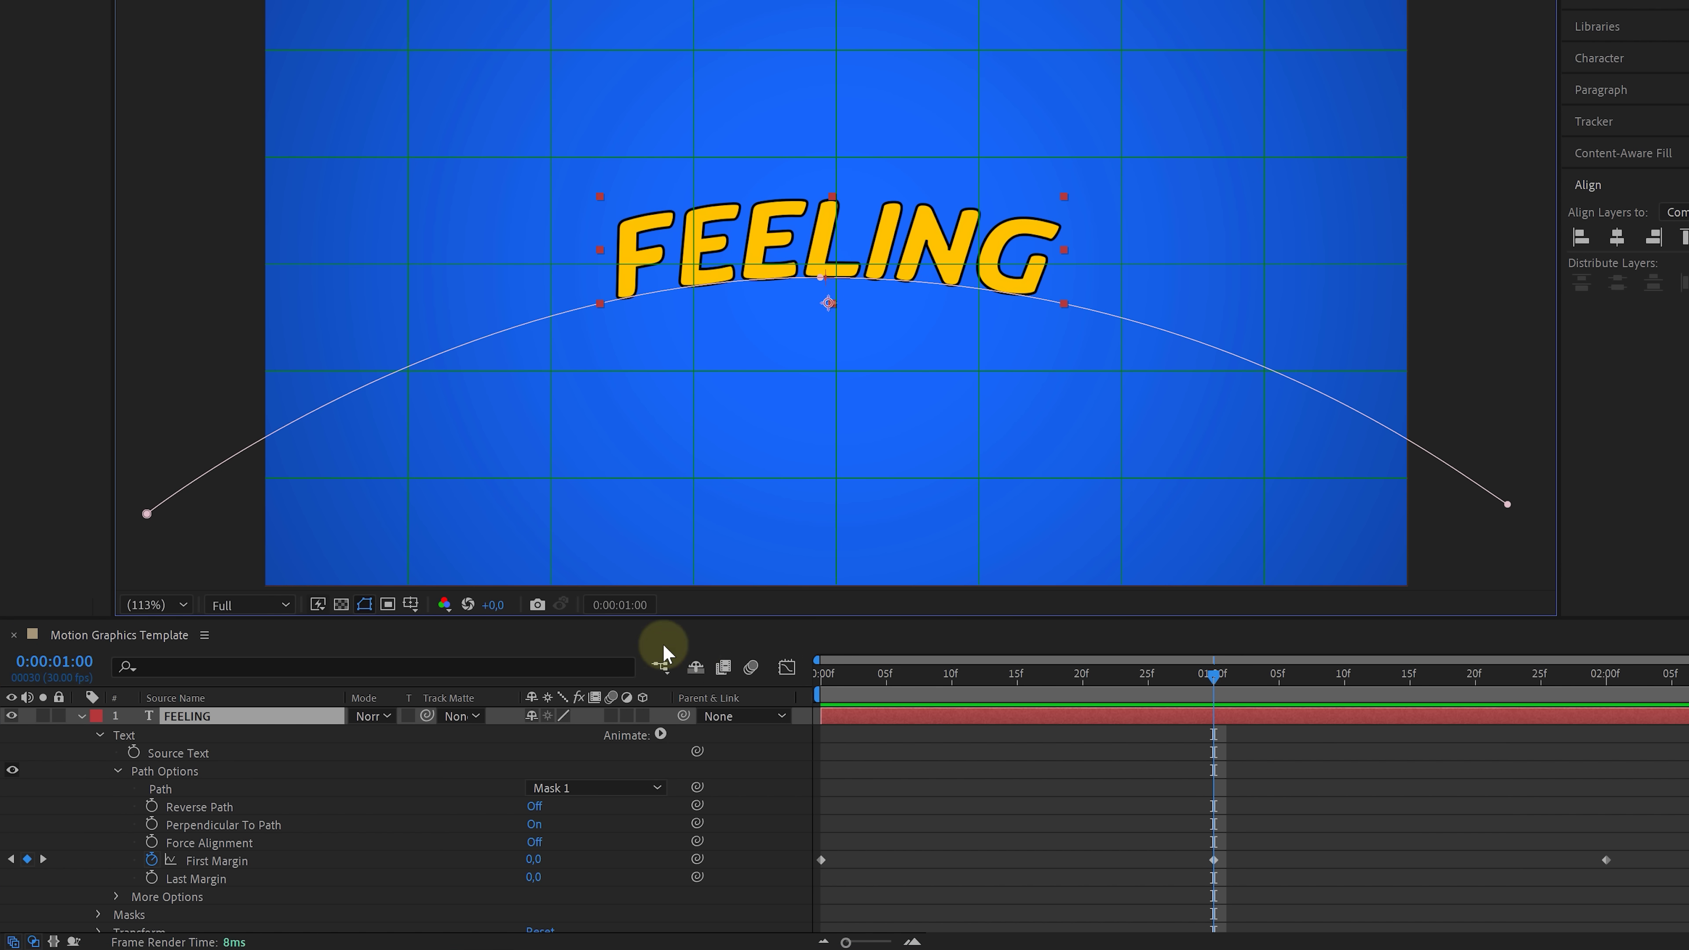
pyautogui.click(145, 514)
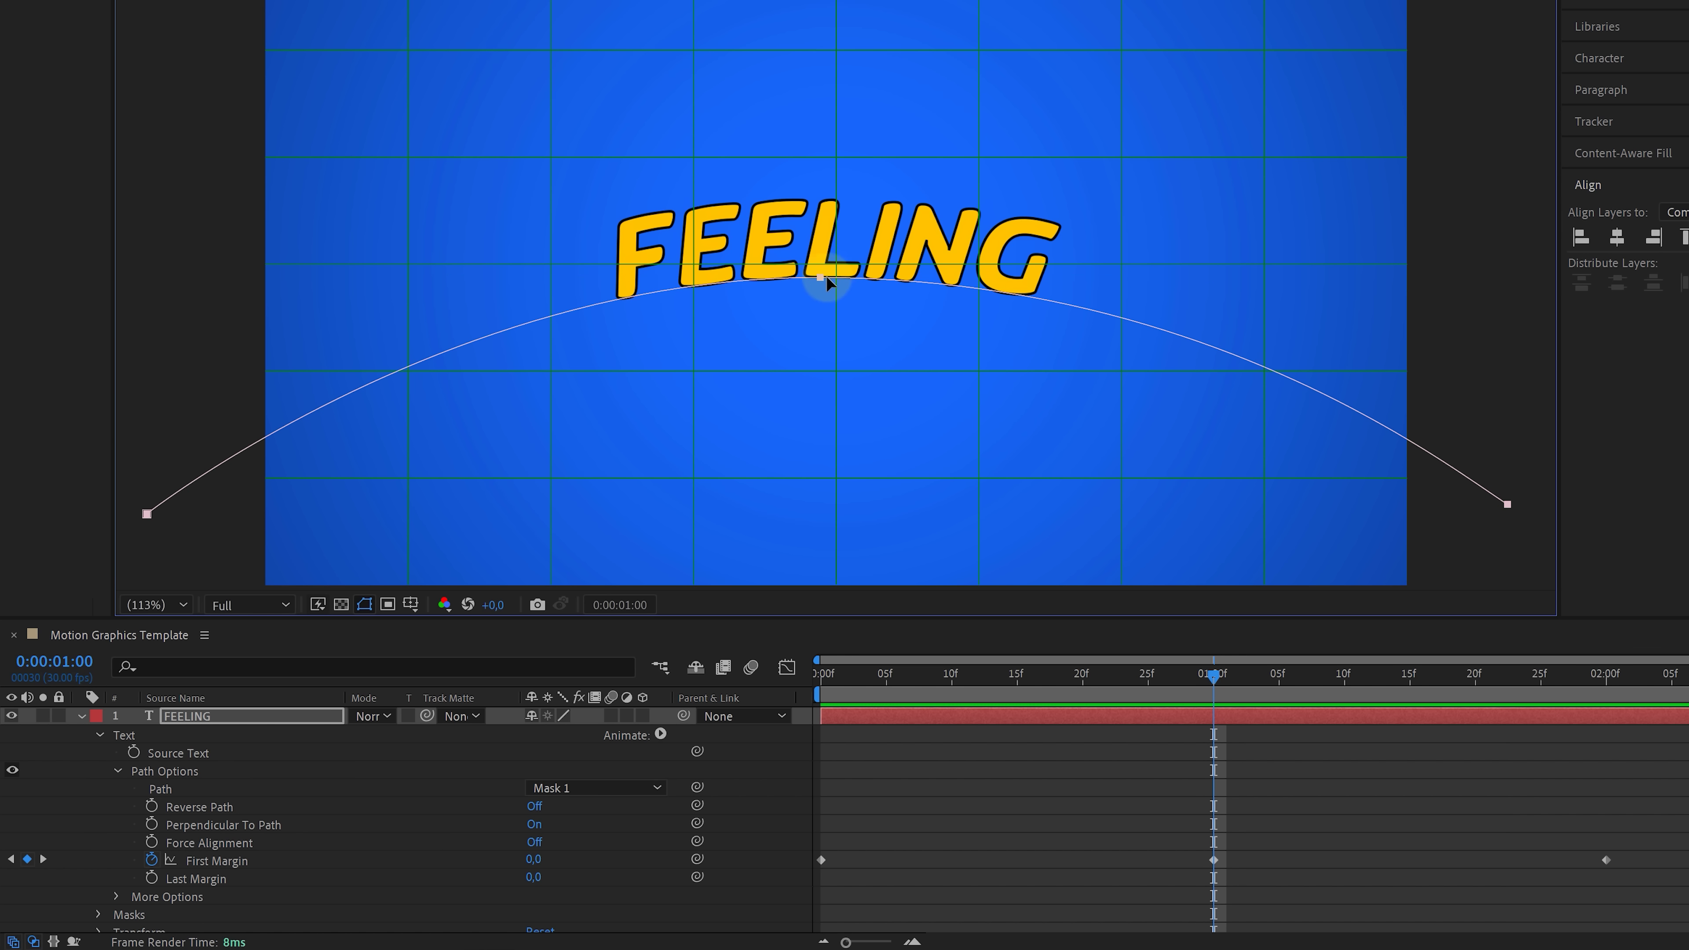
pyautogui.moveTo(820, 276); pyautogui.dragTo(838, 211)
# Turn the grid off and open Keyframe Assistant on the one-second First Margin keyframe
pyautogui.click(417, 601)
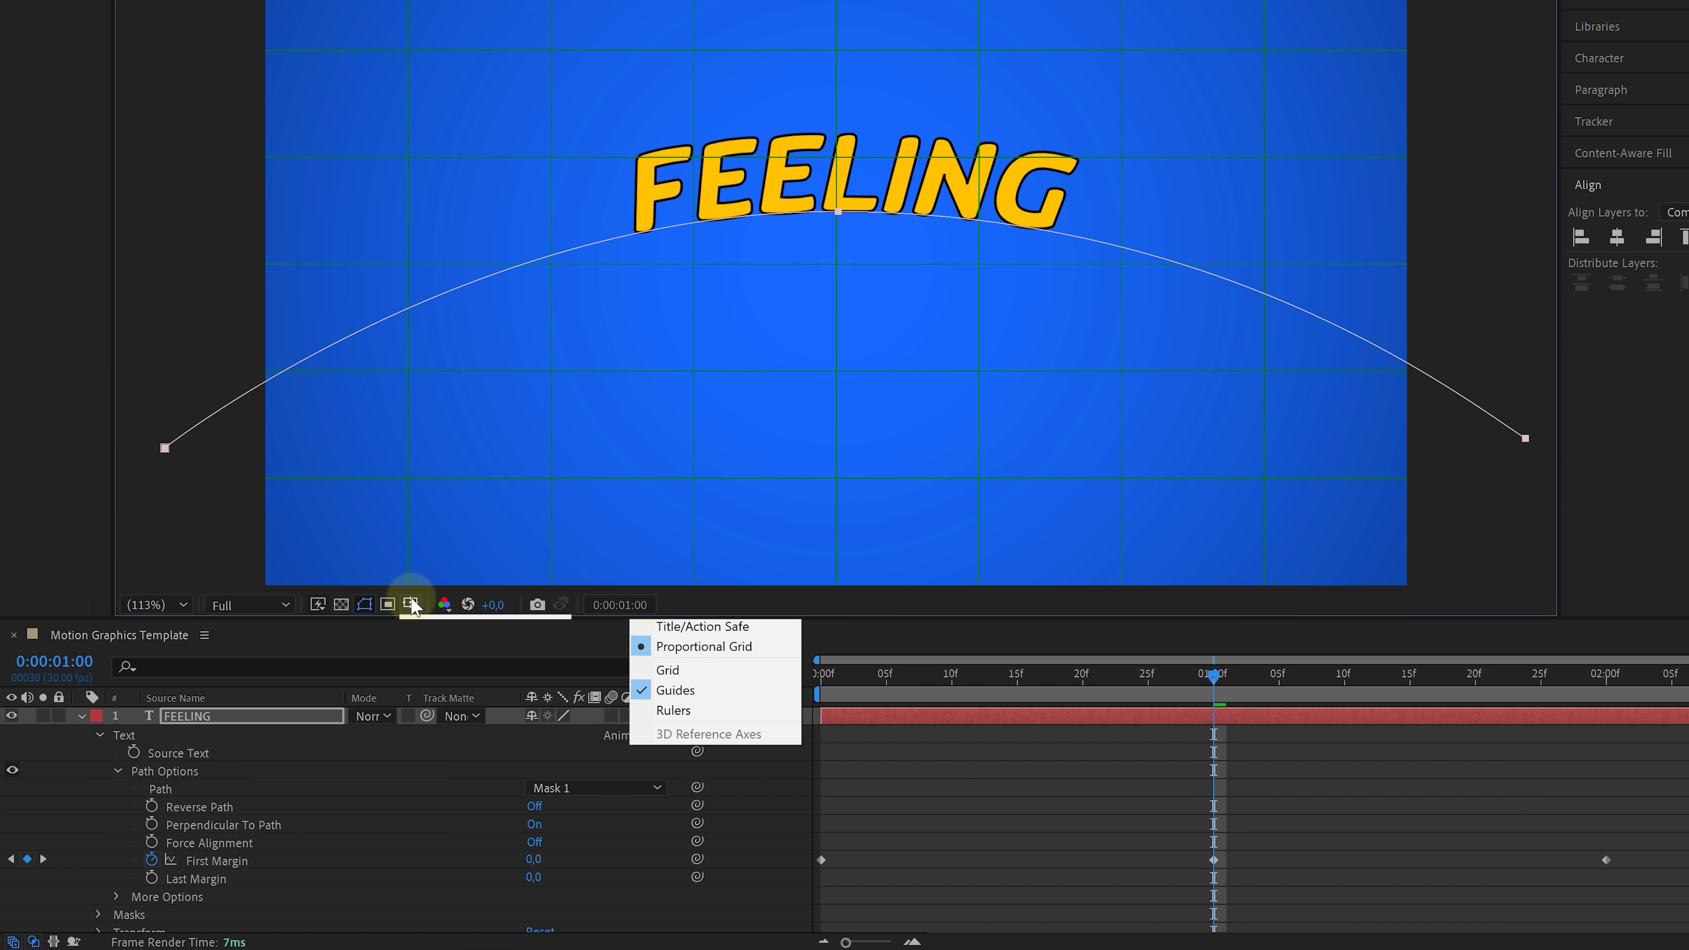
pyautogui.click(695, 645)
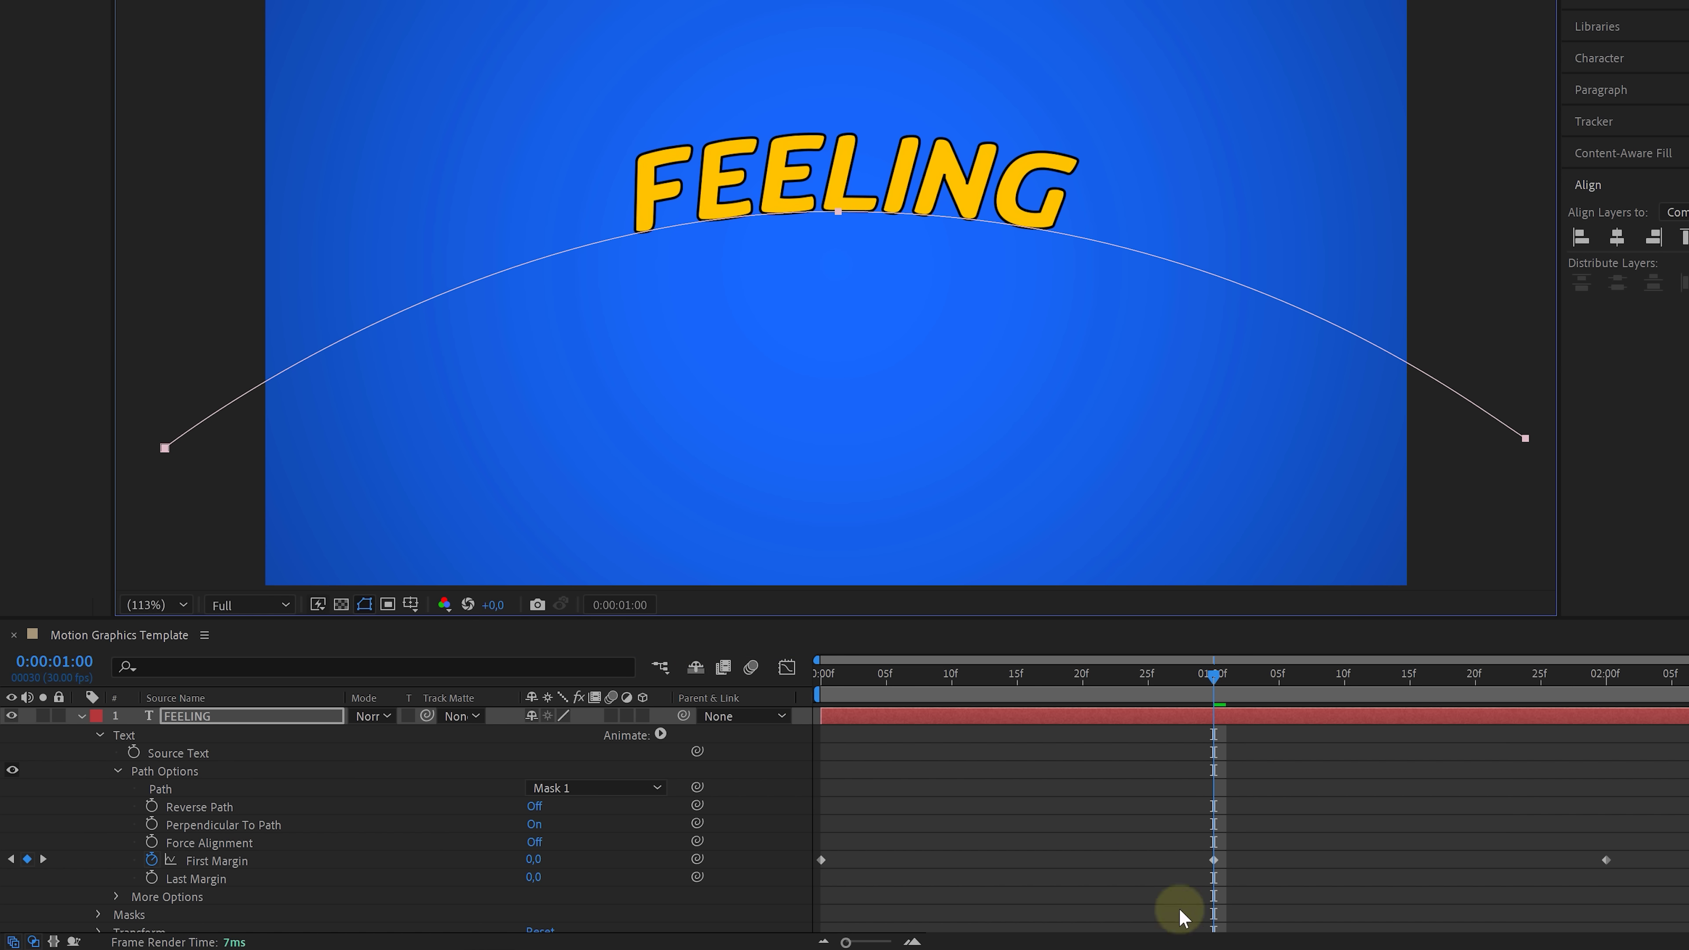
pyautogui.click(1214, 863)
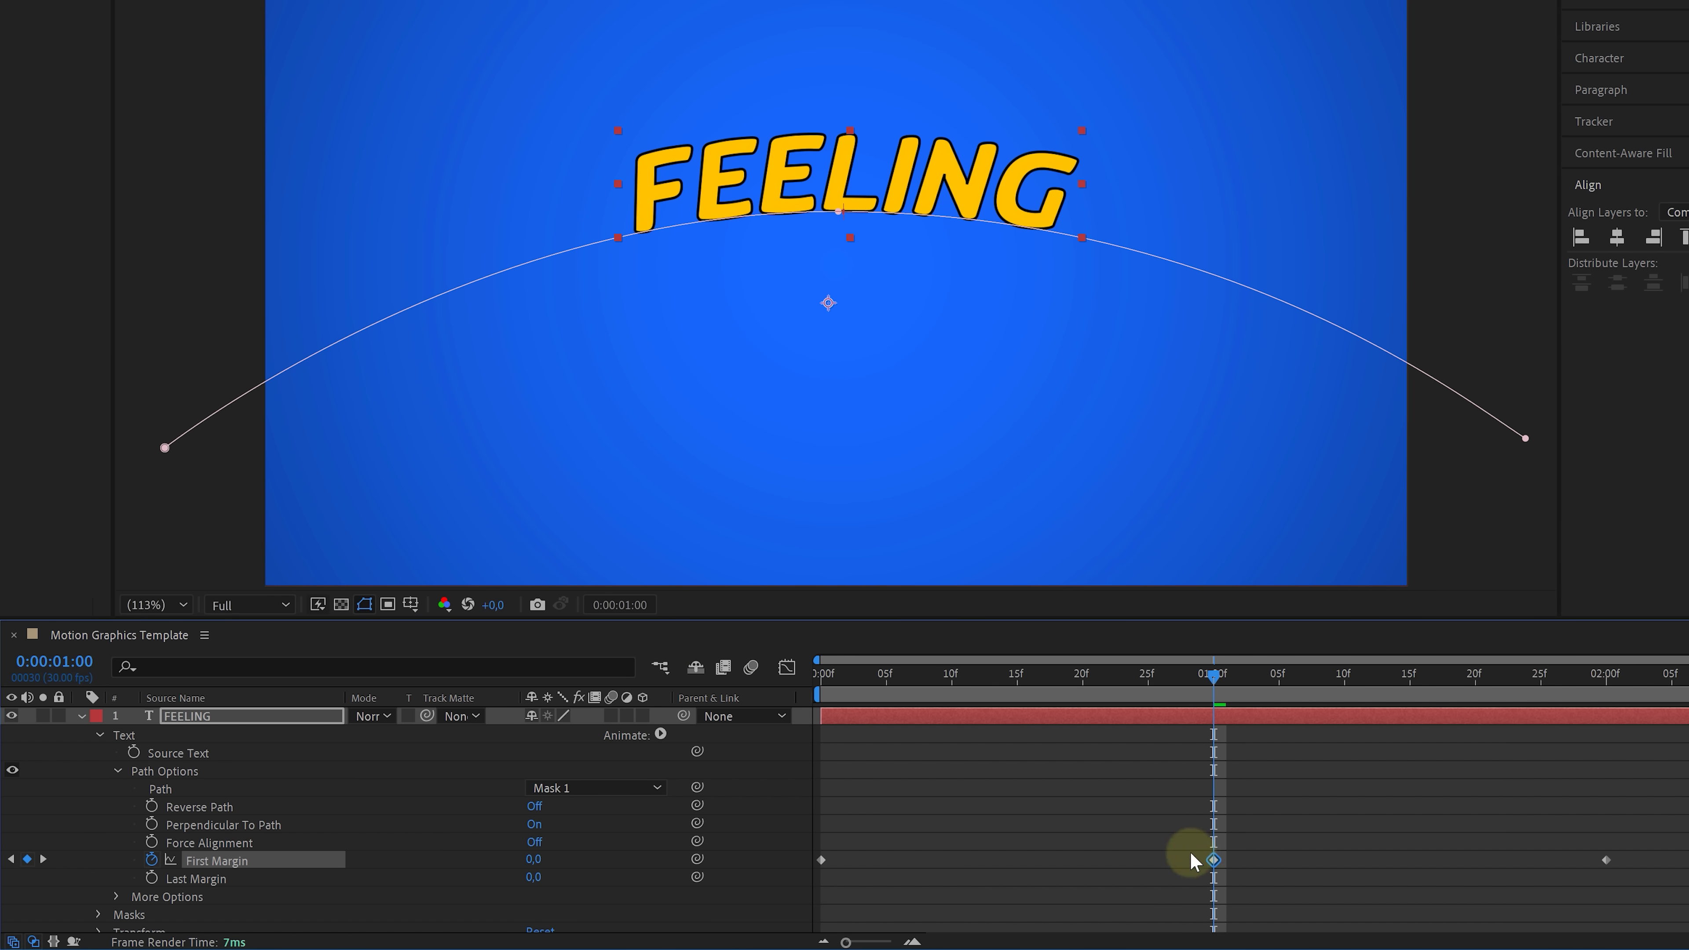
pyautogui.rightClick(1215, 863)
pyautogui.moveTo(1293, 850)
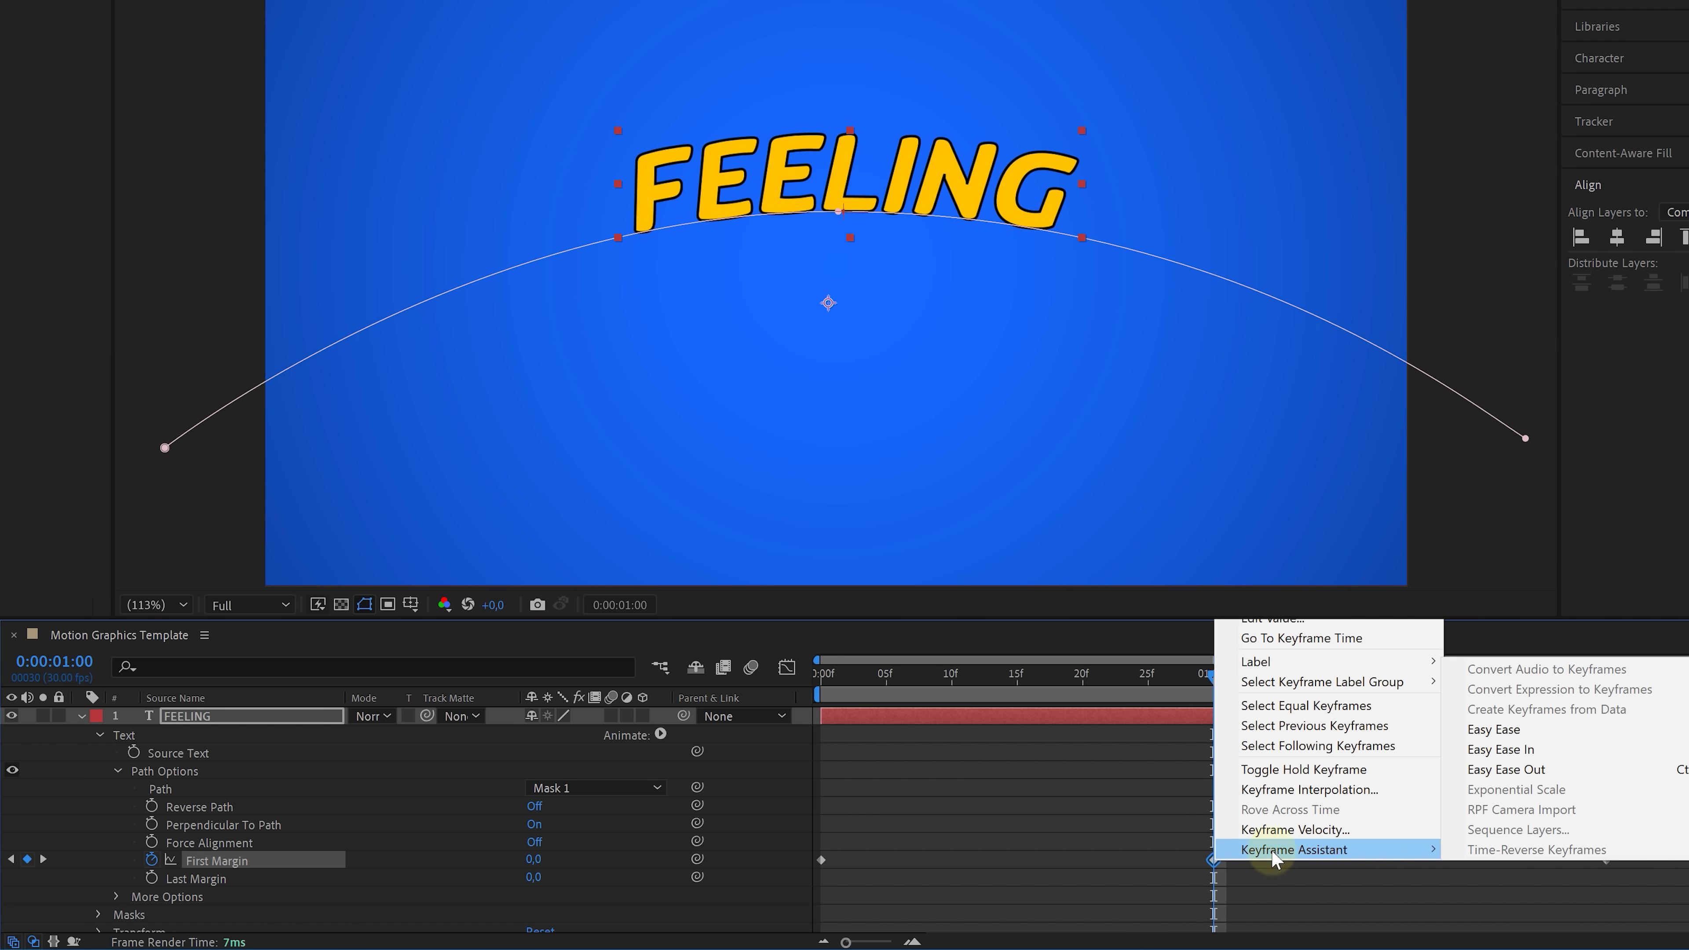
# Apply Easy Ease to the one-second keyframe and preview the result
pyautogui.click(1558, 744)
pyautogui.click(823, 691)
pyautogui.press('space')
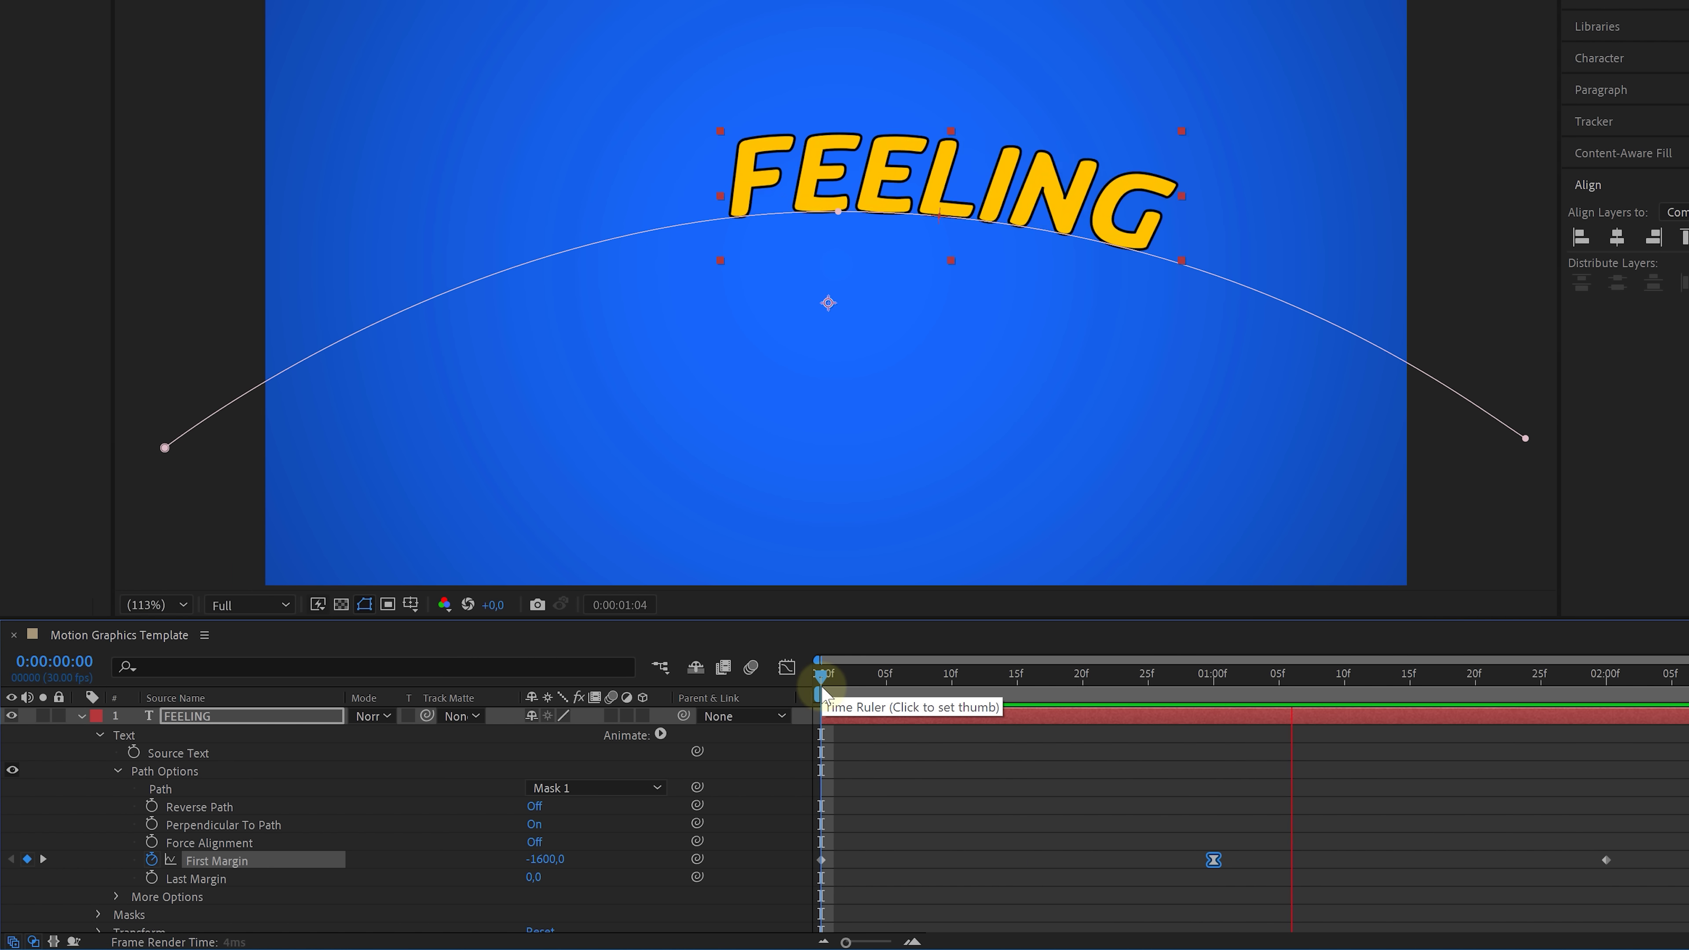
pyautogui.press('space')
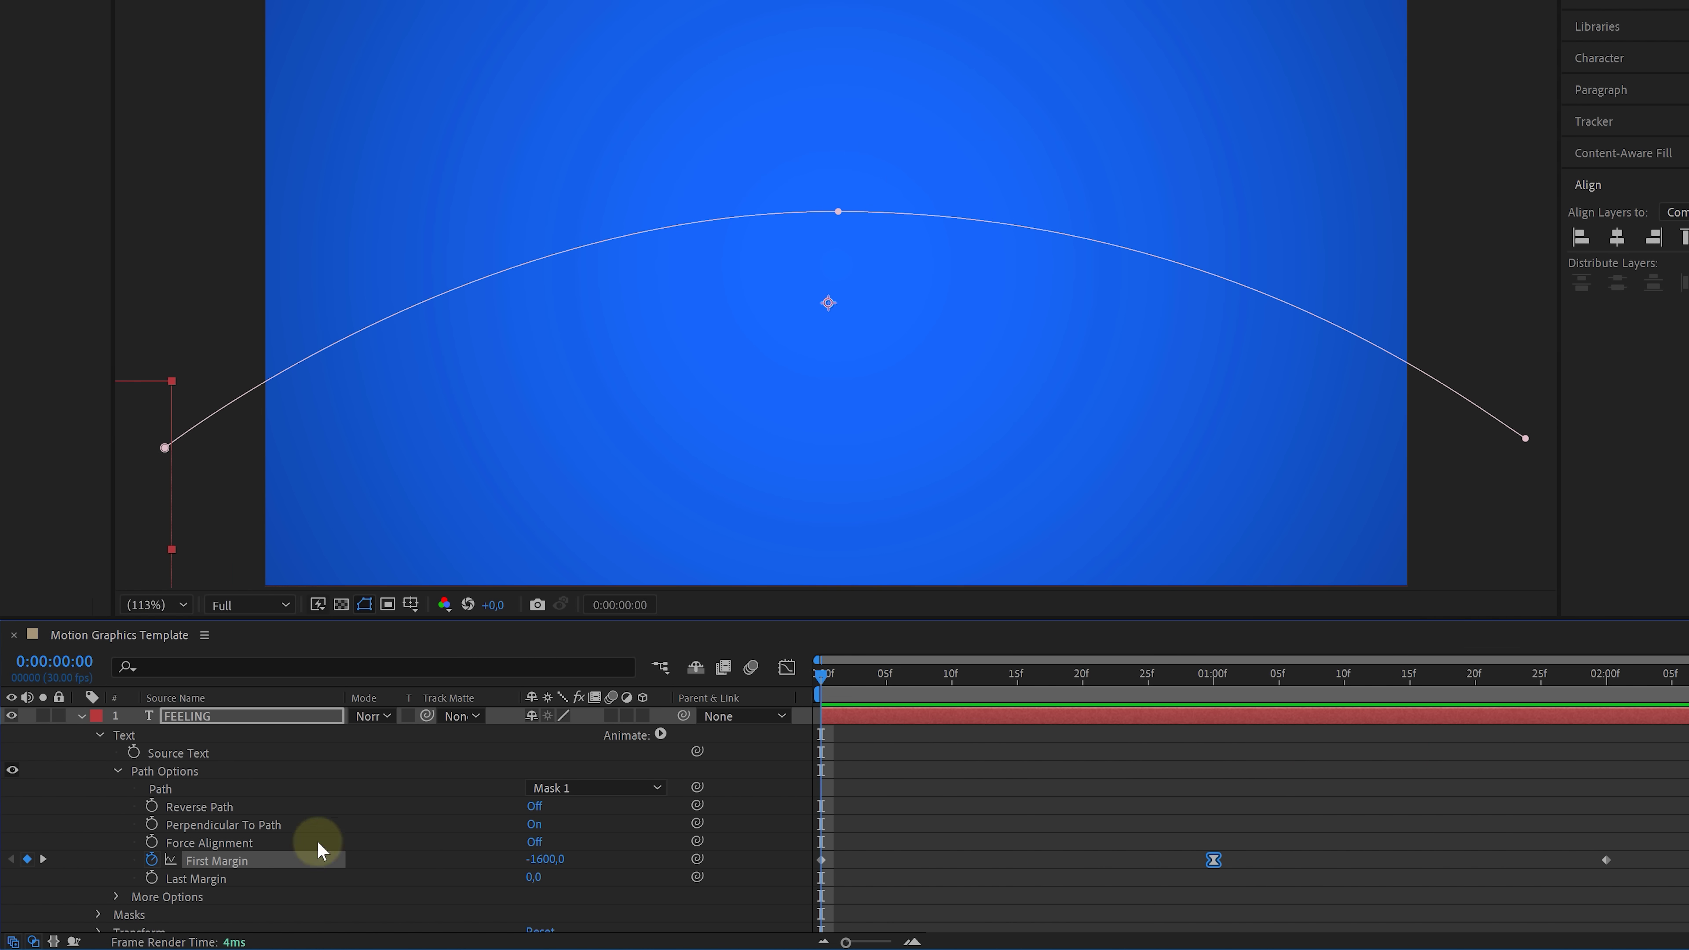
# Show the First Margin keyframes as a speed graph in the Graph Editor
pyautogui.click(318, 859)
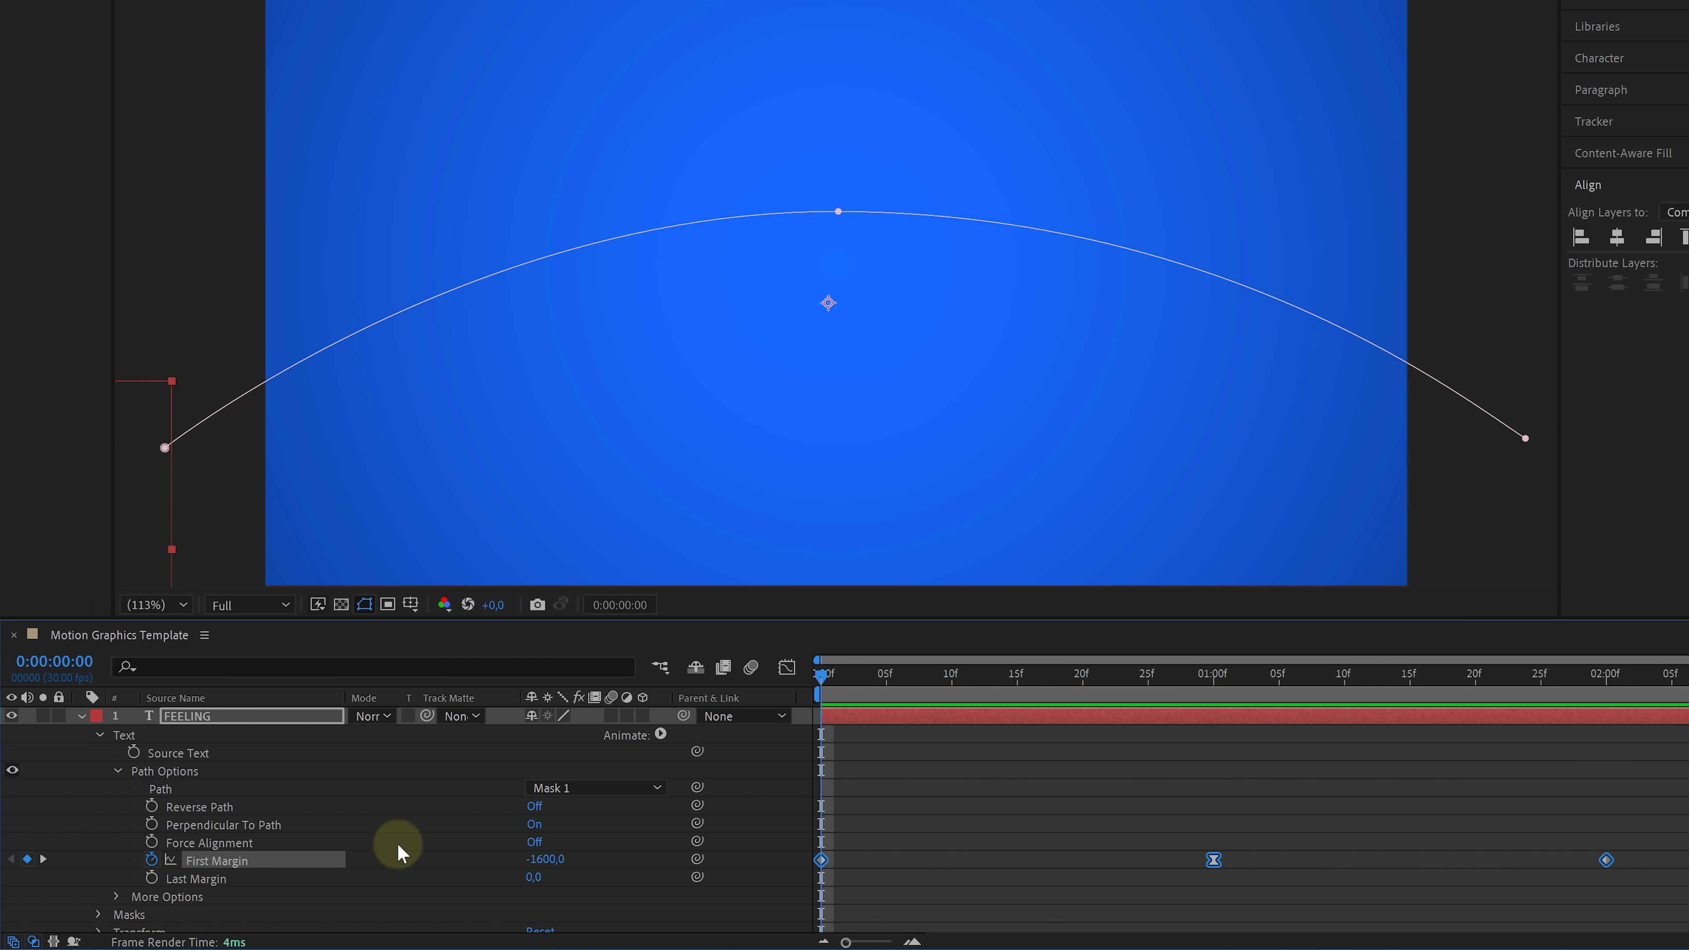
pyautogui.click(786, 669)
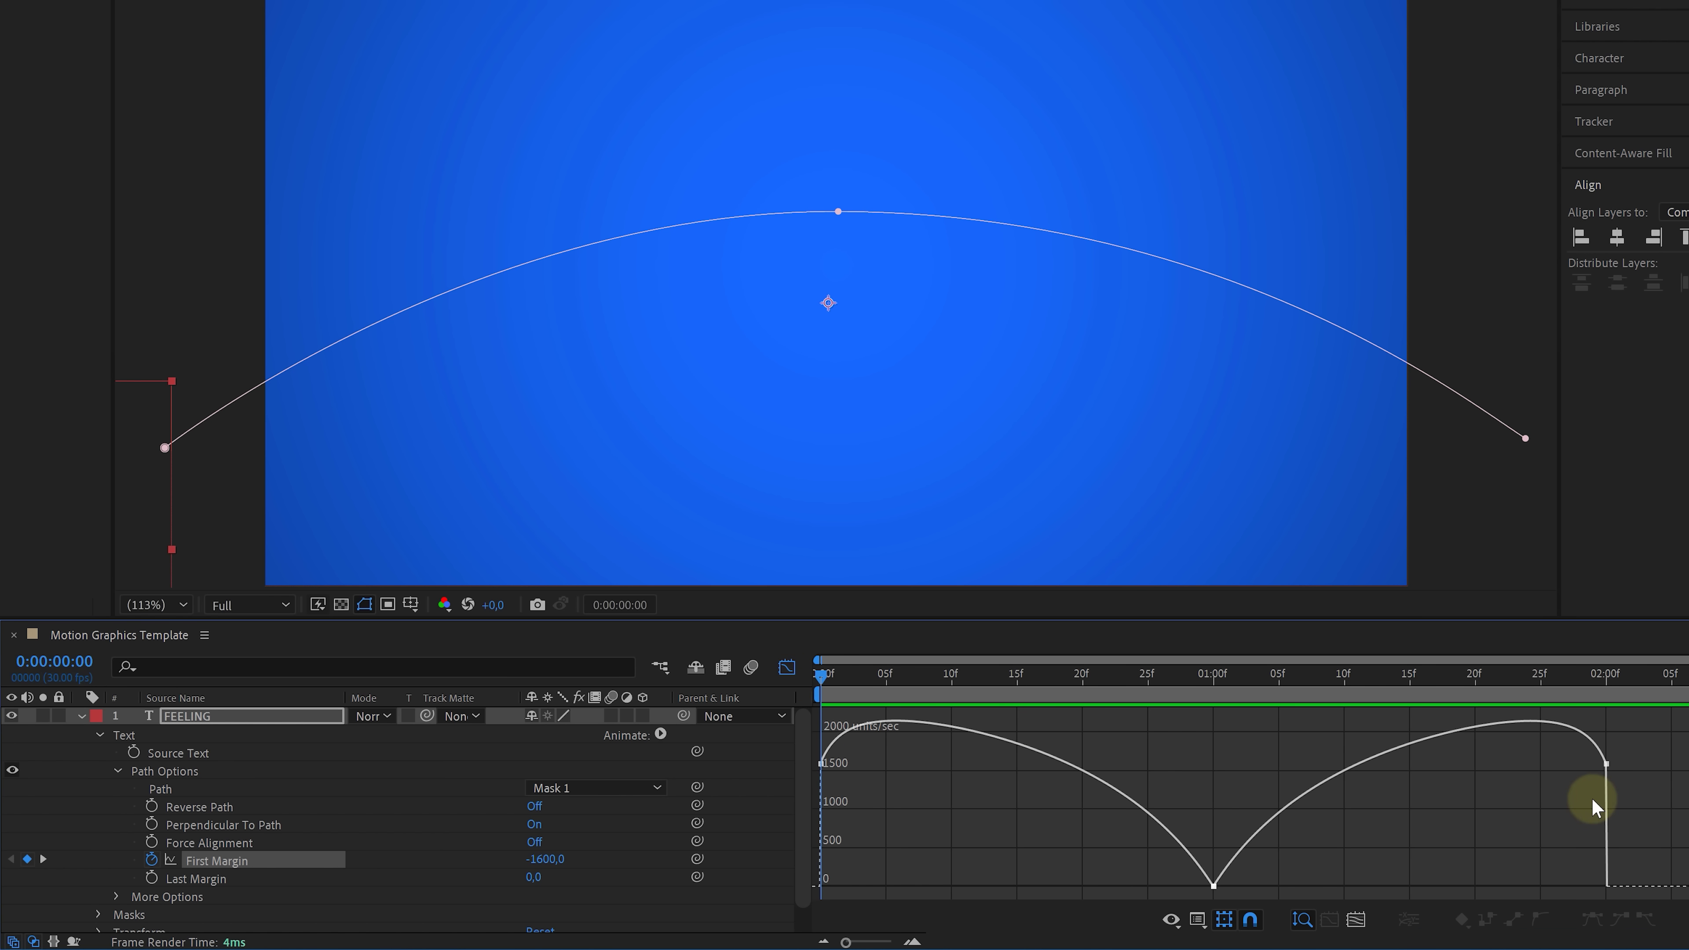
pyautogui.click(1197, 920)
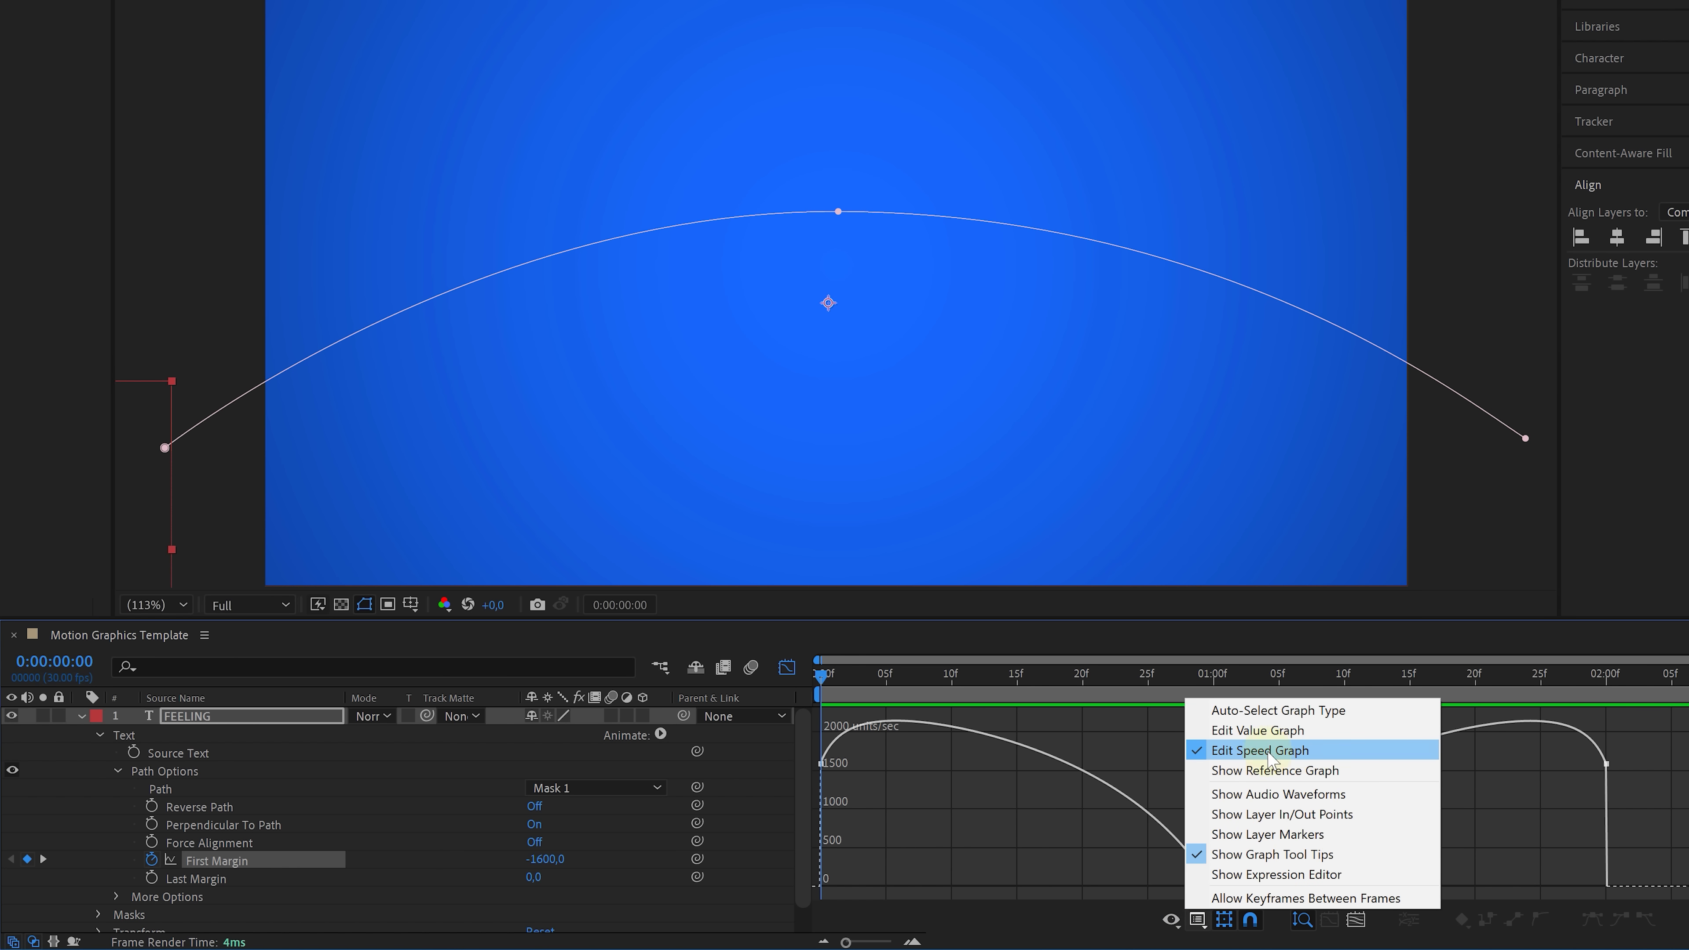
pyautogui.click(1500, 755)
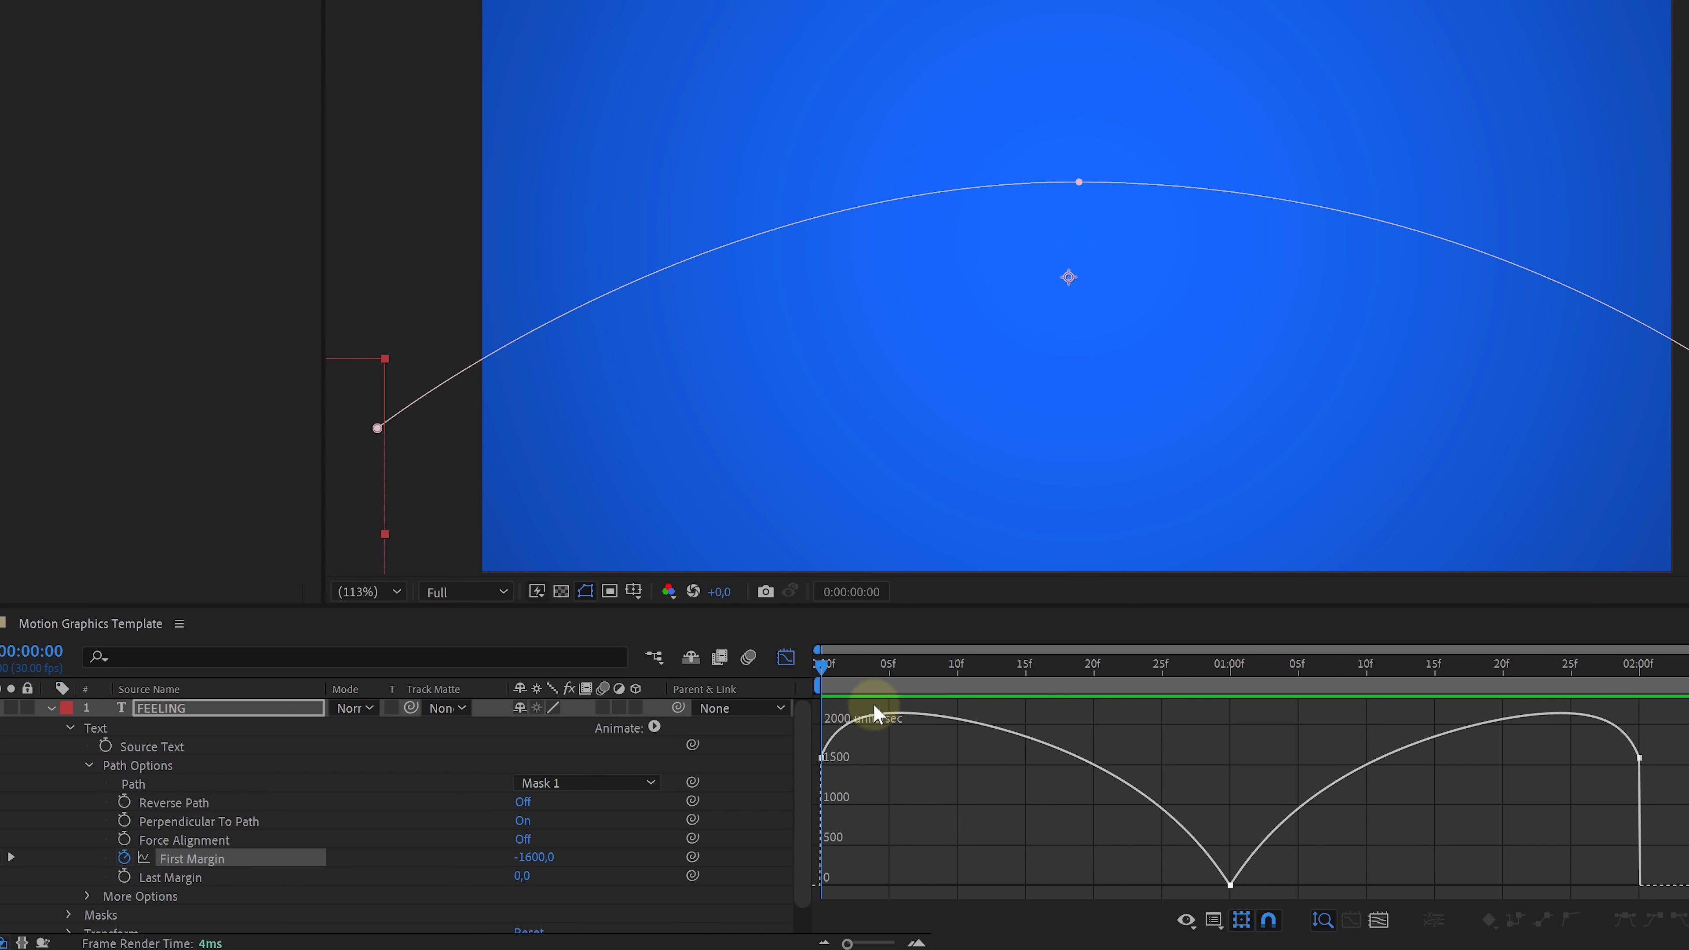
pyautogui.moveTo(827, 668); pyautogui.dragTo(1573, 668)
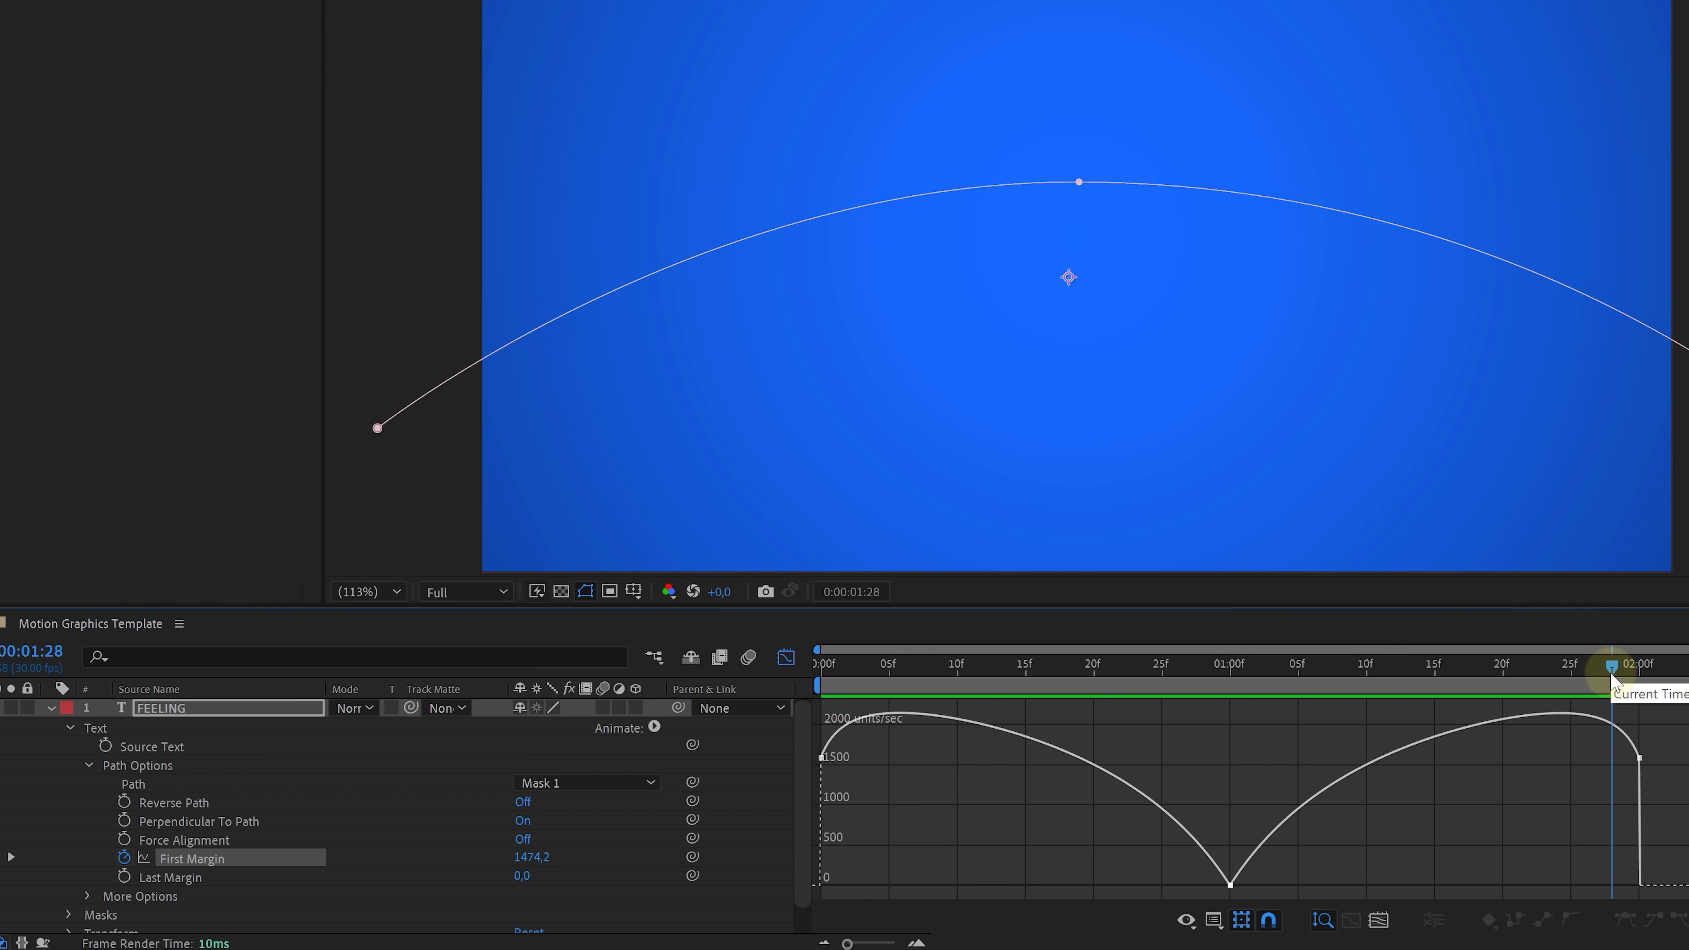
# Widen the one-second keyframe's speed influence handles to about 94%, then preview
pyautogui.click(1230, 885)
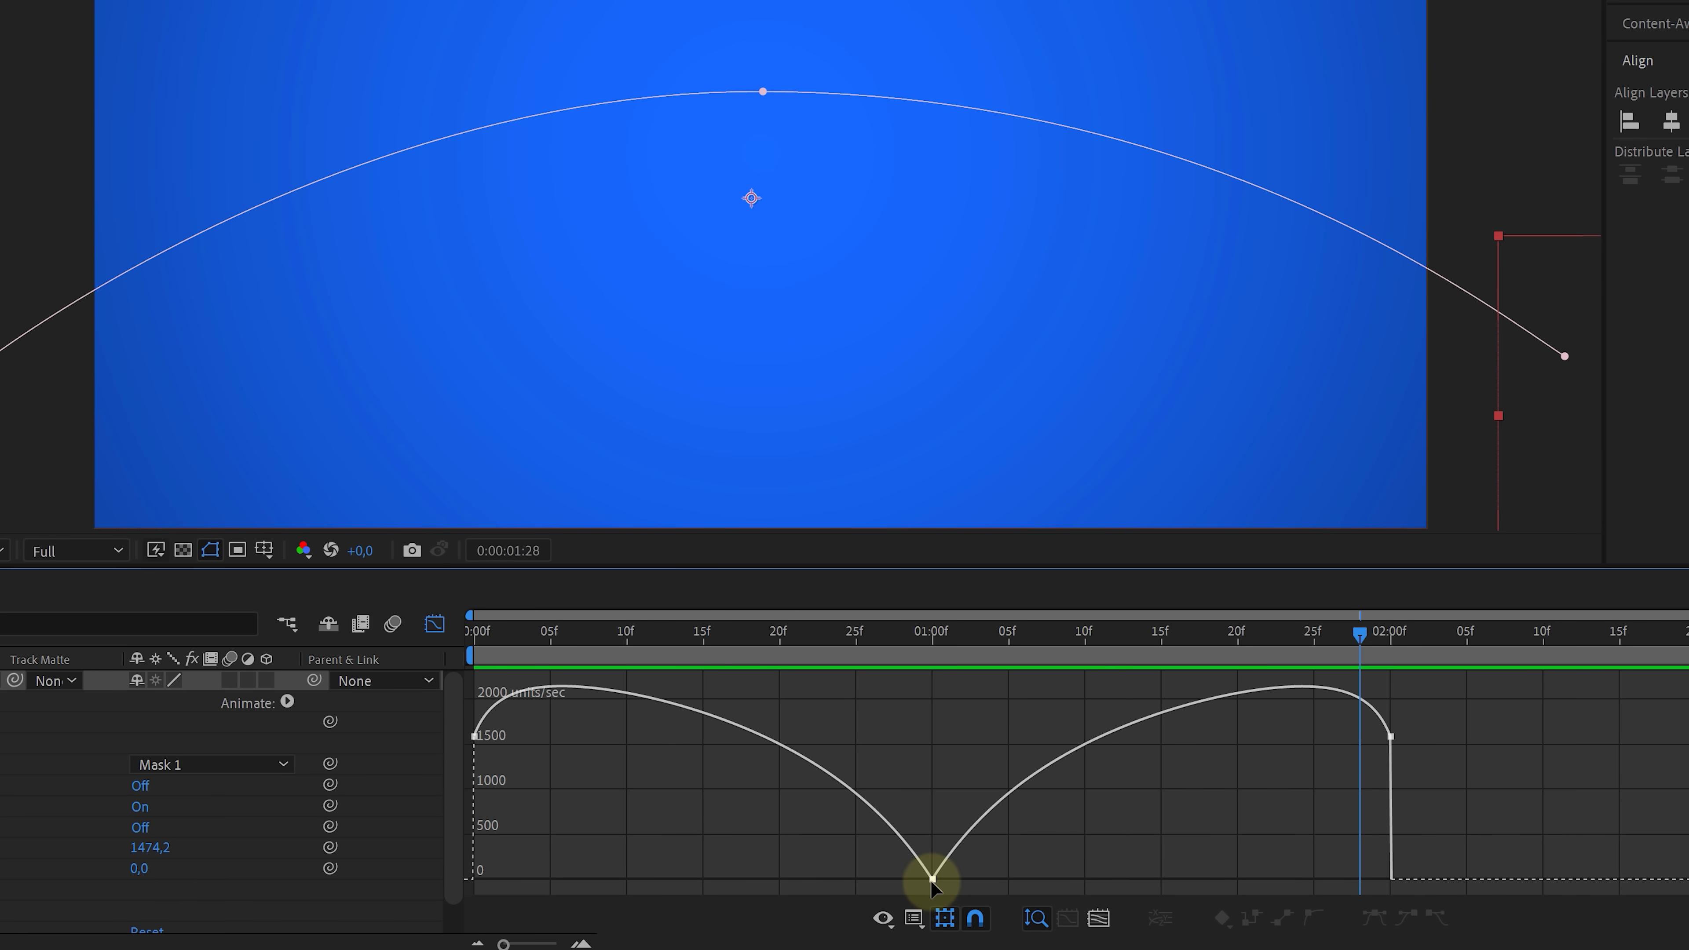
pyautogui.moveTo(931, 880); pyautogui.dragTo(759, 873)
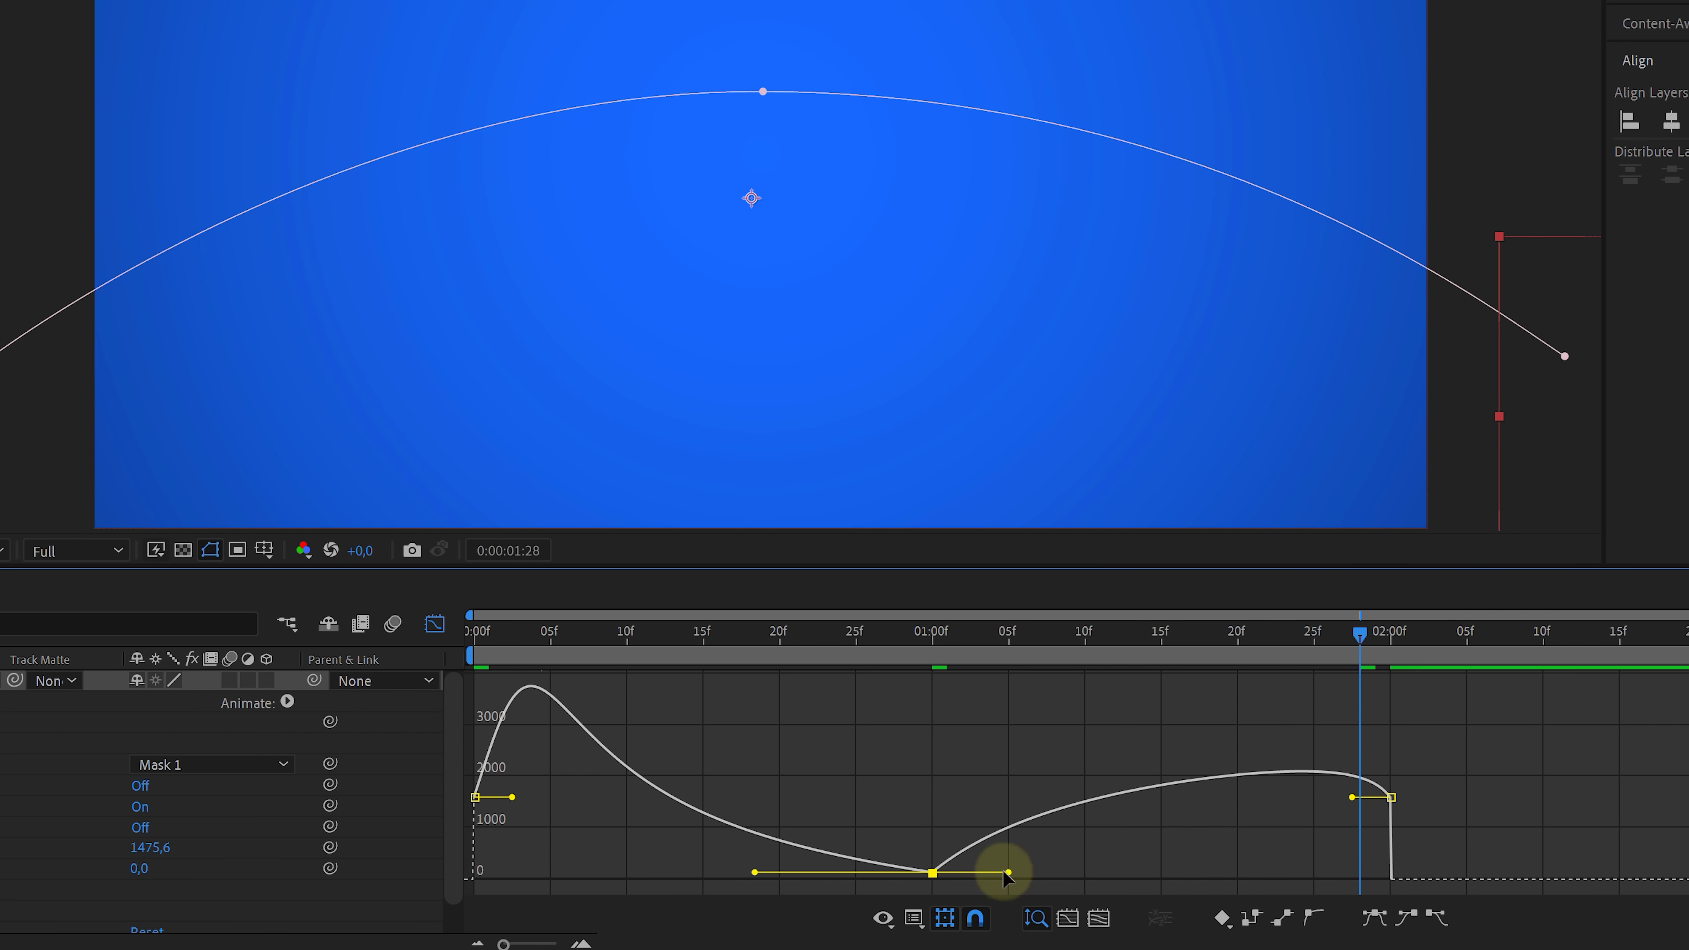
pyautogui.moveTo(1009, 869); pyautogui.dragTo(1113, 878)
pyautogui.moveTo(754, 872); pyautogui.dragTo(743, 874)
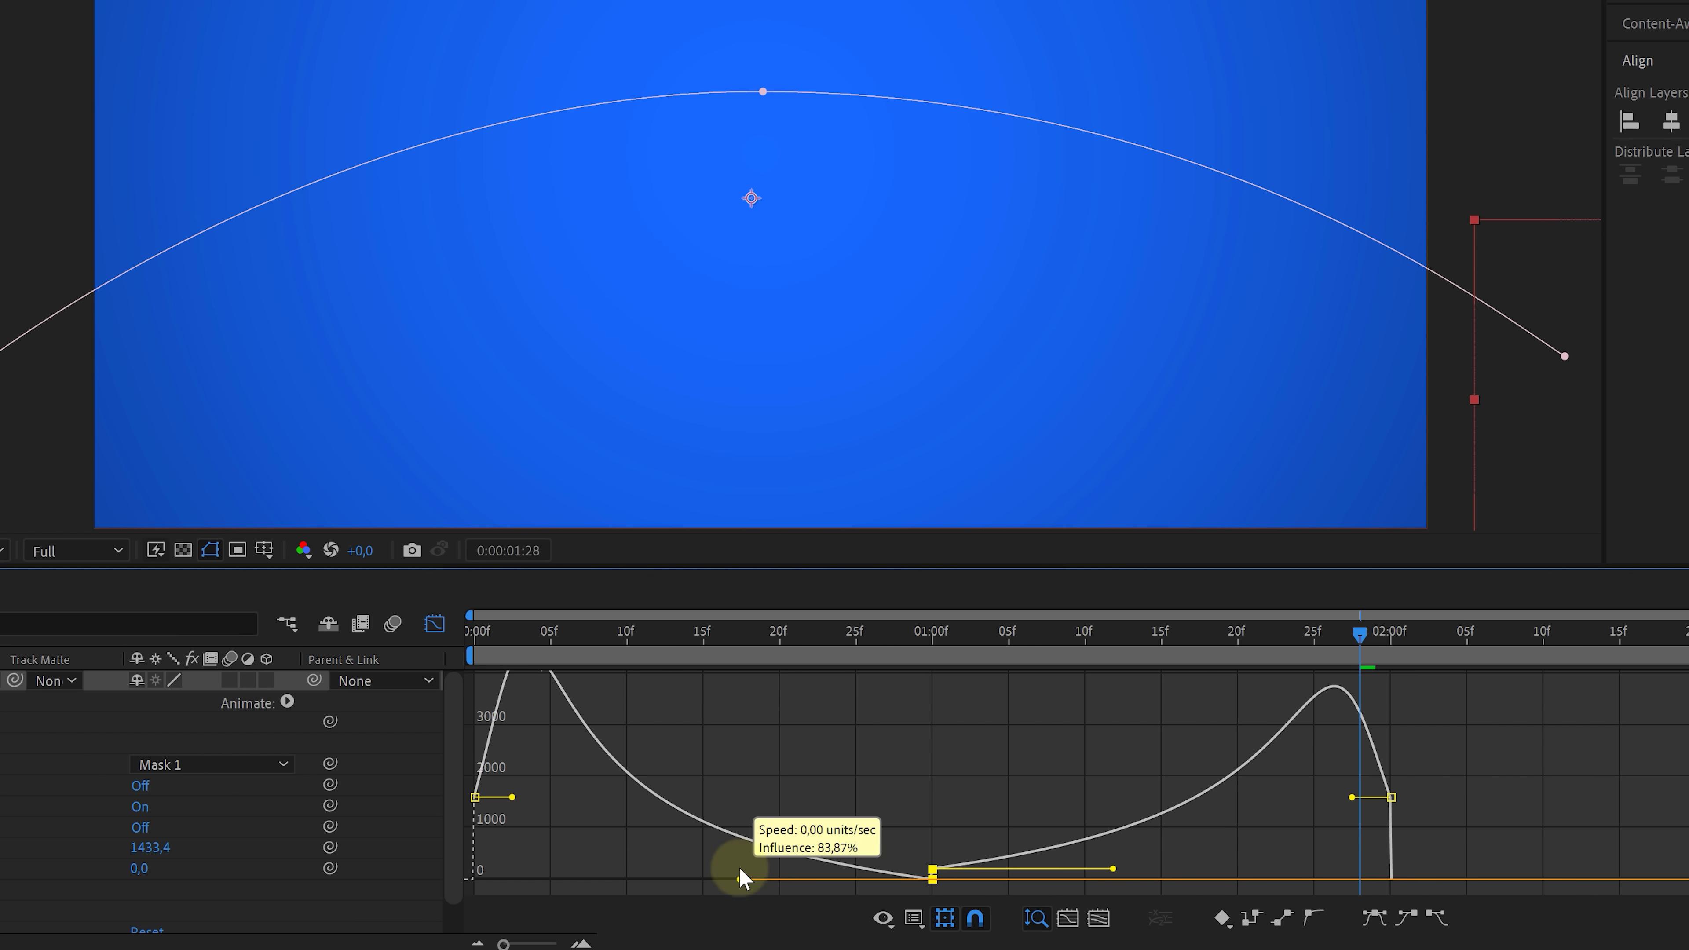
pyautogui.moveTo(1115, 868); pyautogui.dragTo(1145, 872)
pyautogui.click(742, 870)
pyautogui.moveTo(748, 862); pyautogui.dragTo(714, 868)
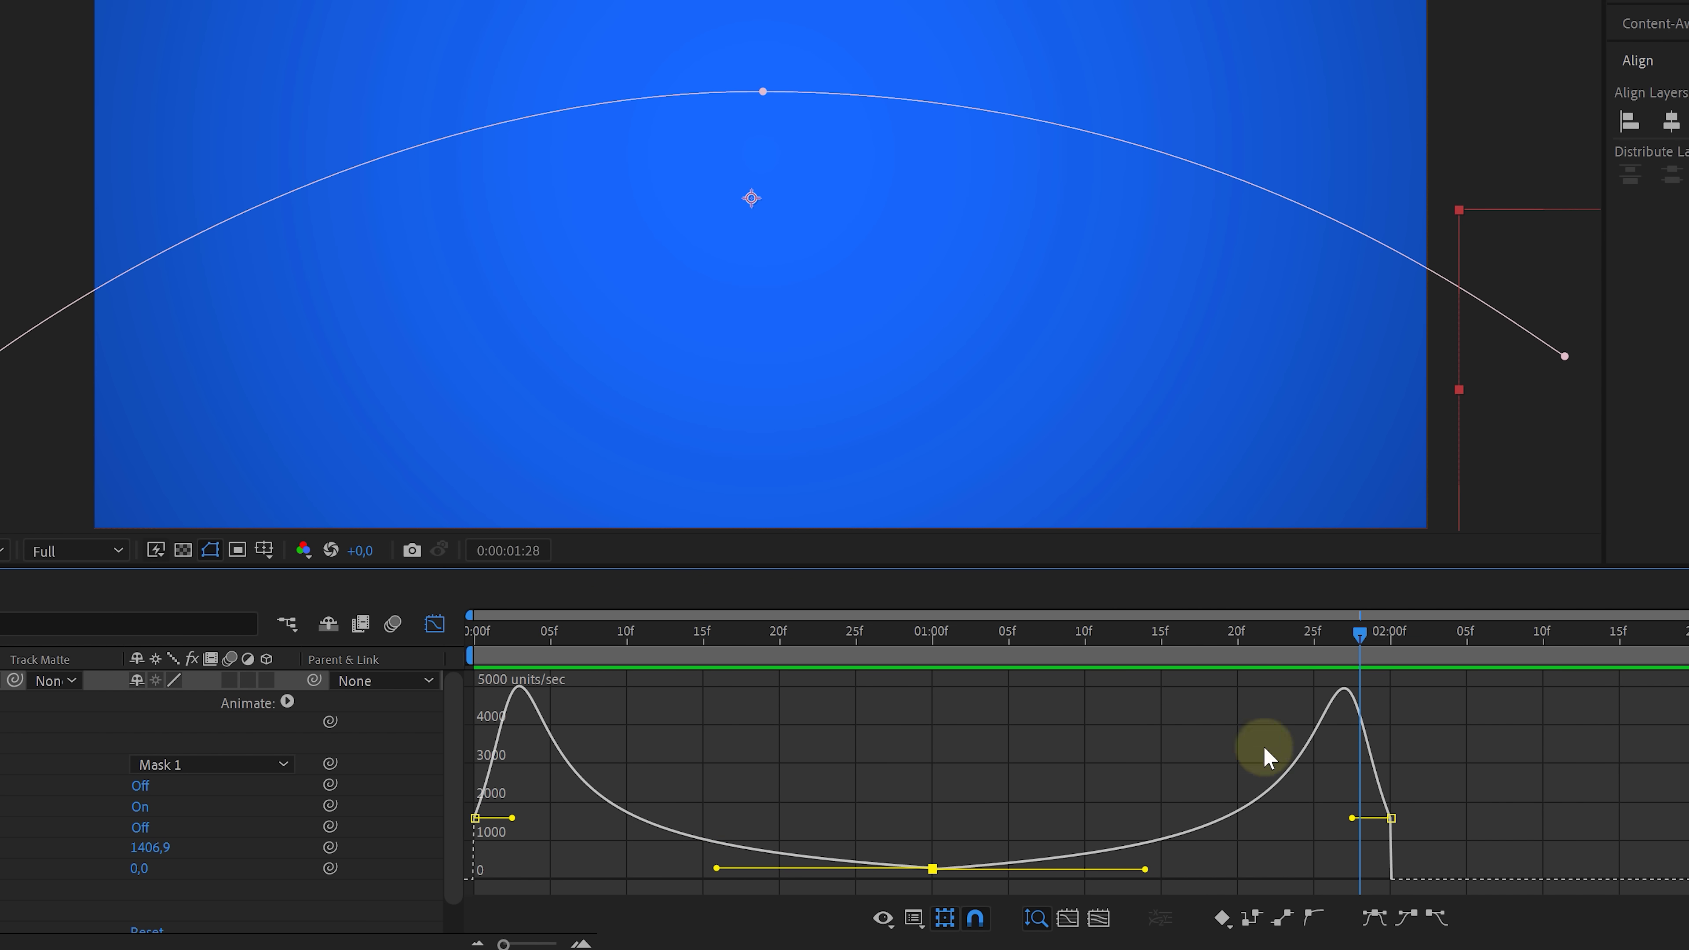
pyautogui.press('space')
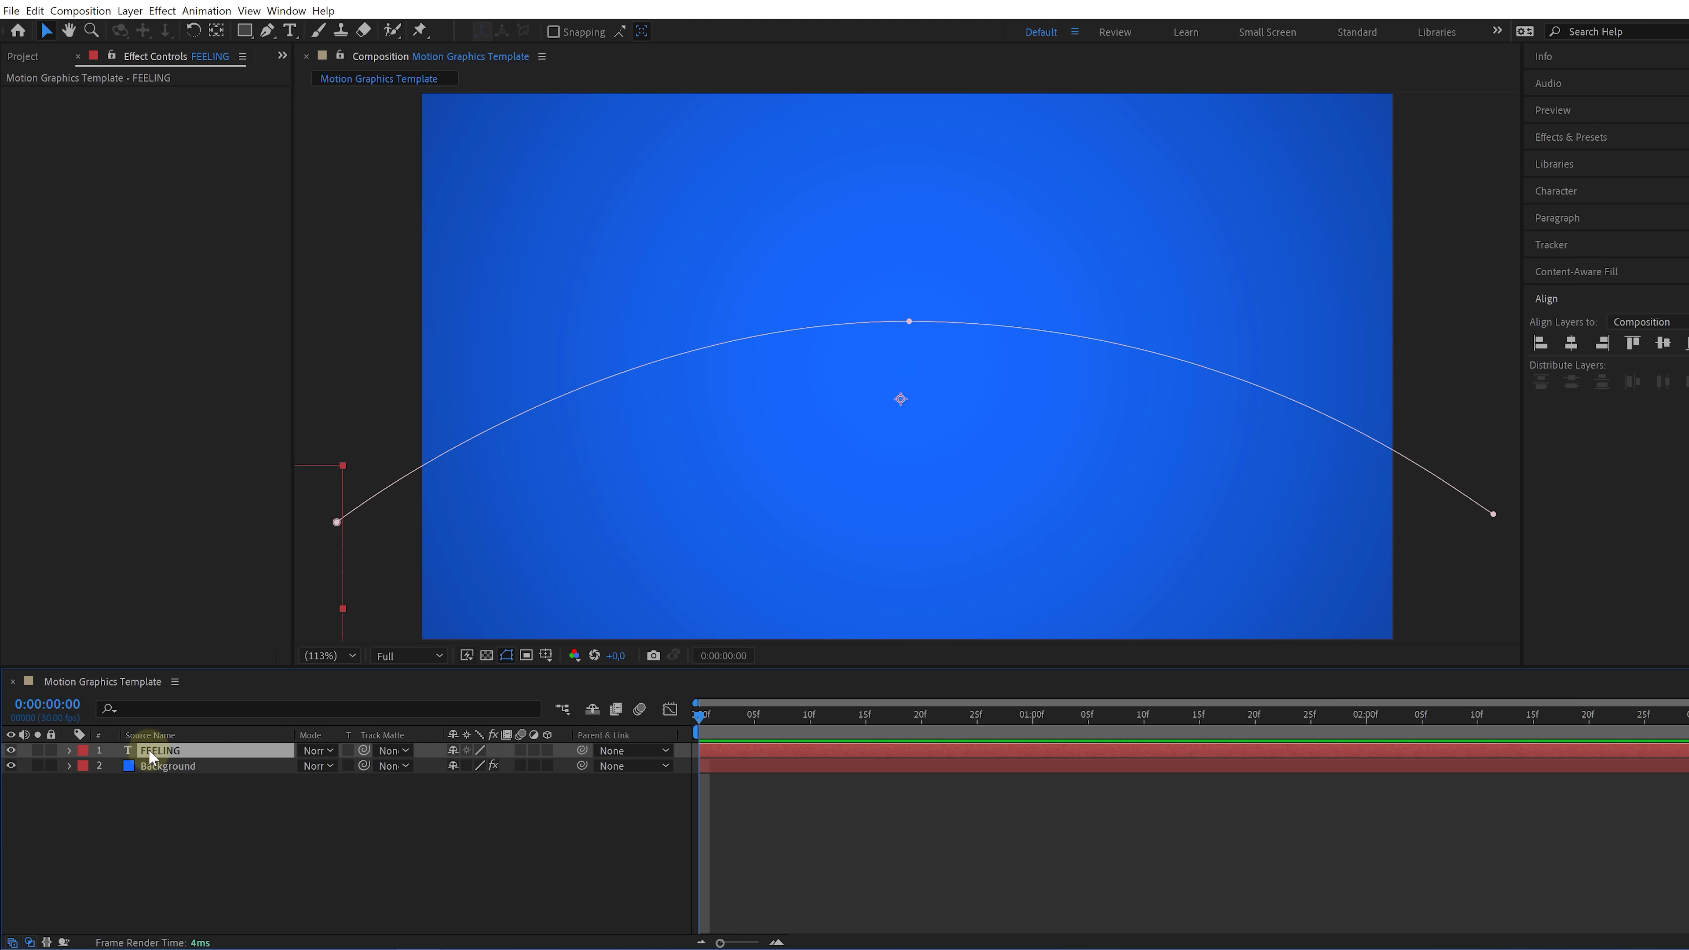
# Duplicate the FEELING layer and move the copy's mask path down below FEELING
pyautogui.hotkey('ctrl', 'd')
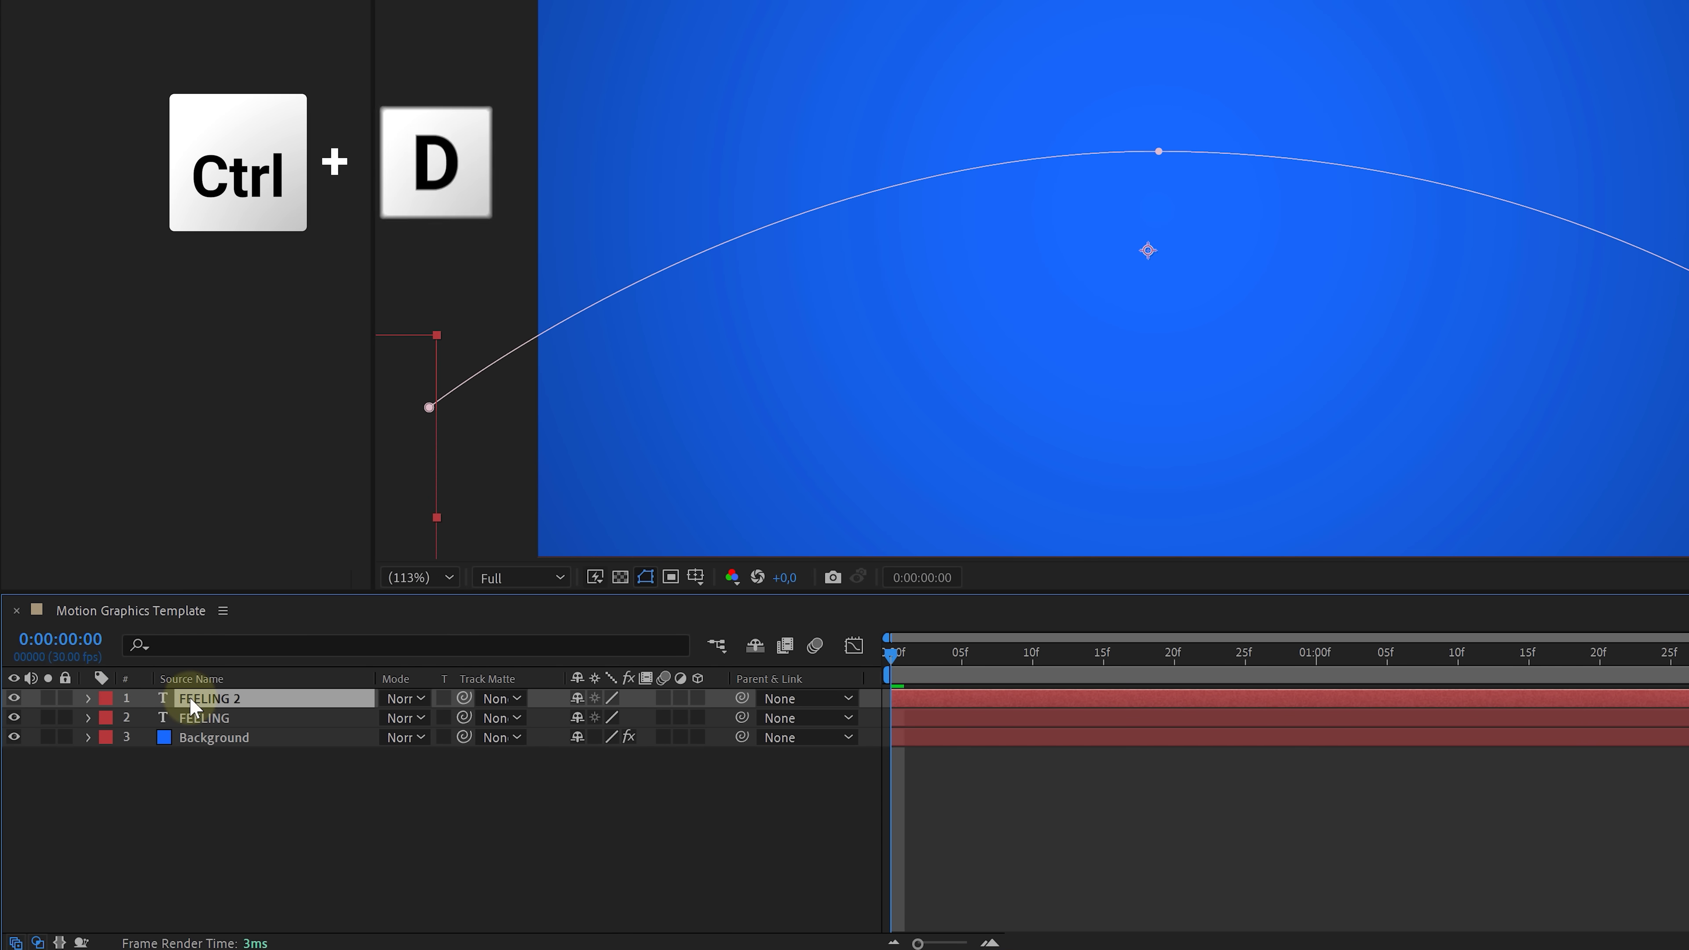
pyautogui.click(89, 699)
pyautogui.click(111, 738)
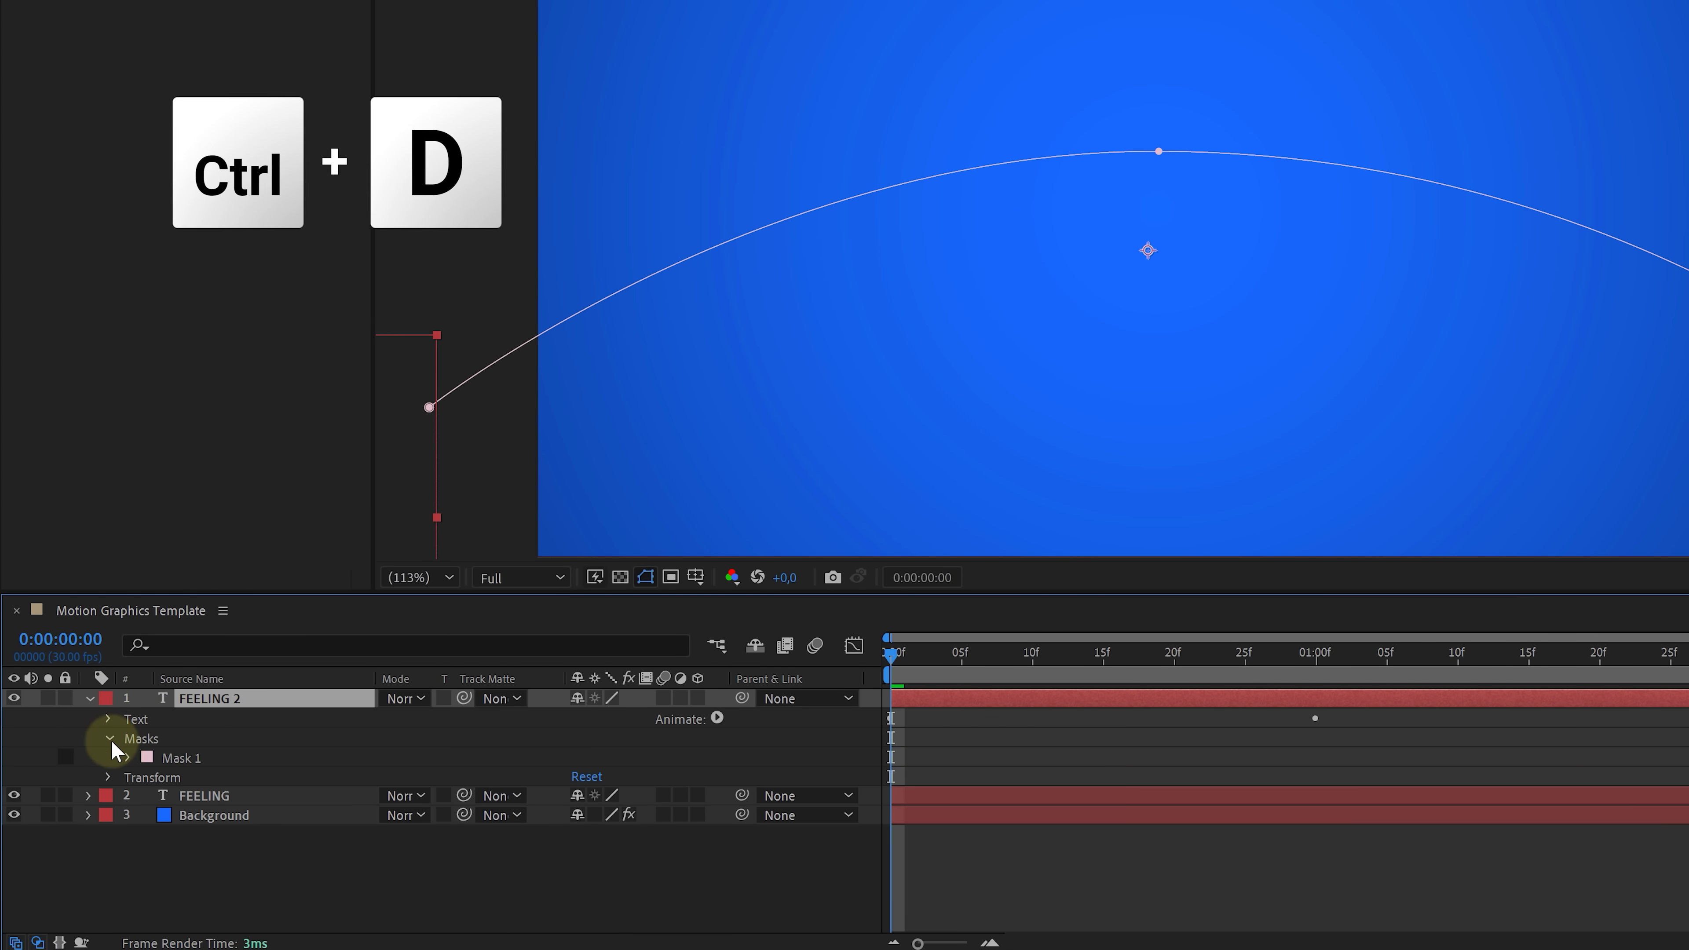
pyautogui.click(176, 765)
pyautogui.moveTo(891, 656); pyautogui.dragTo(1288, 656)
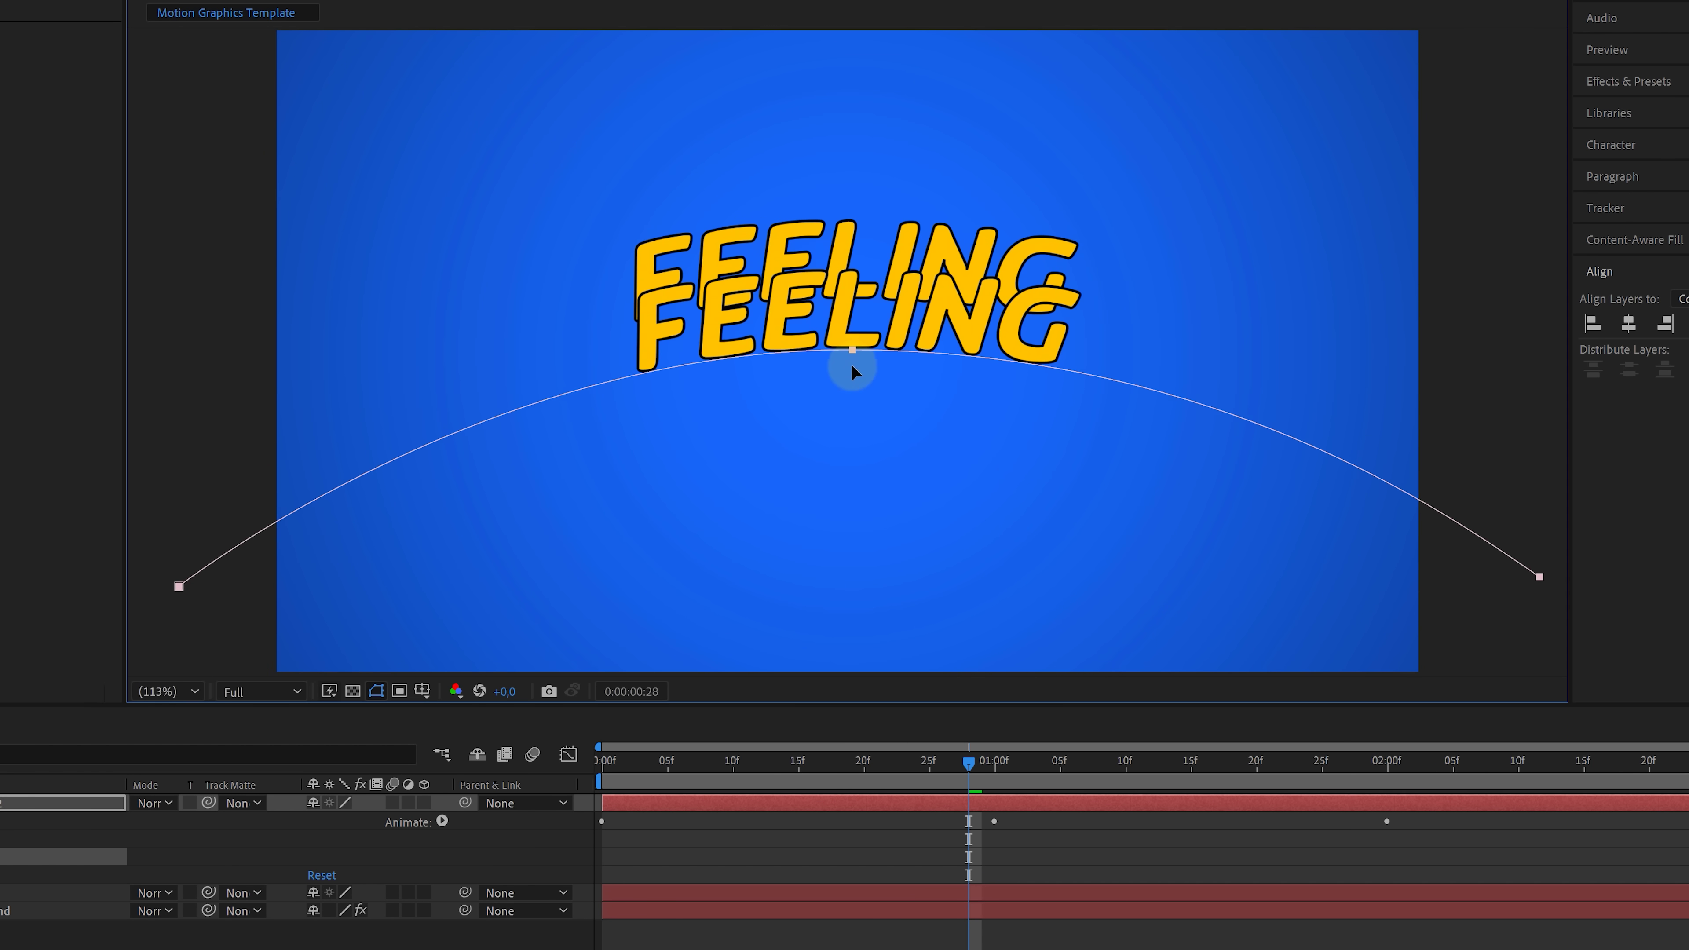
pyautogui.moveTo(854, 372); pyautogui.dragTo(849, 422)
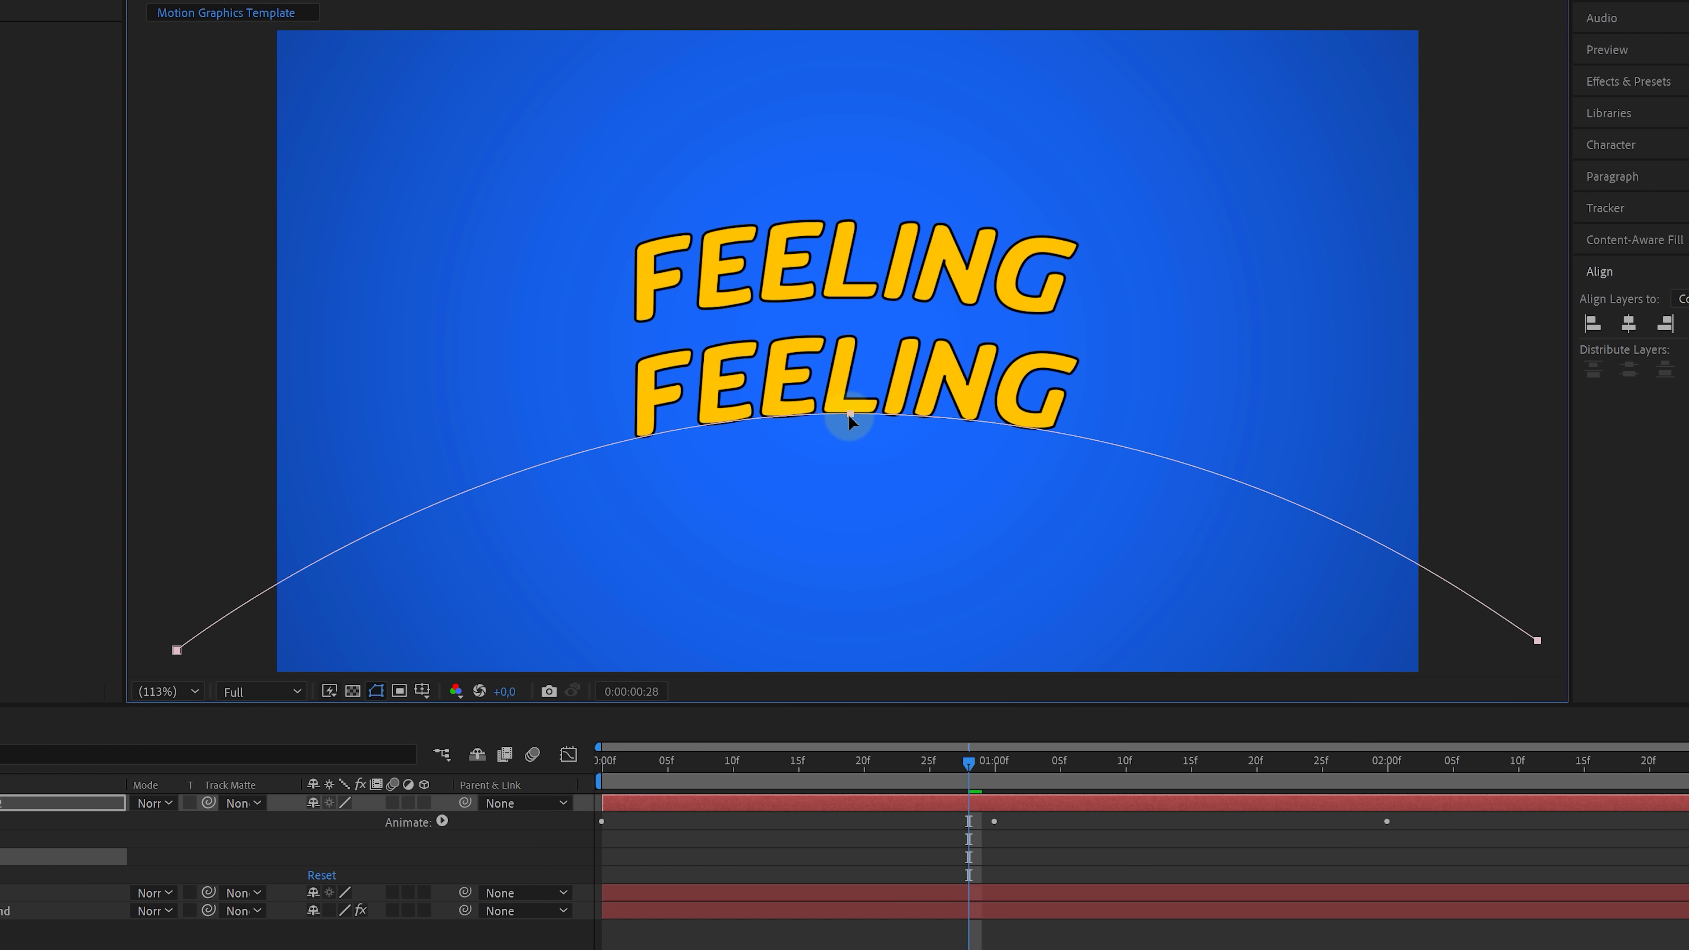
# Change the copy's text to GOOD, preview it, and show its path options
pyautogui.doubleClick(882, 383)
pyautogui.write('GOOD')
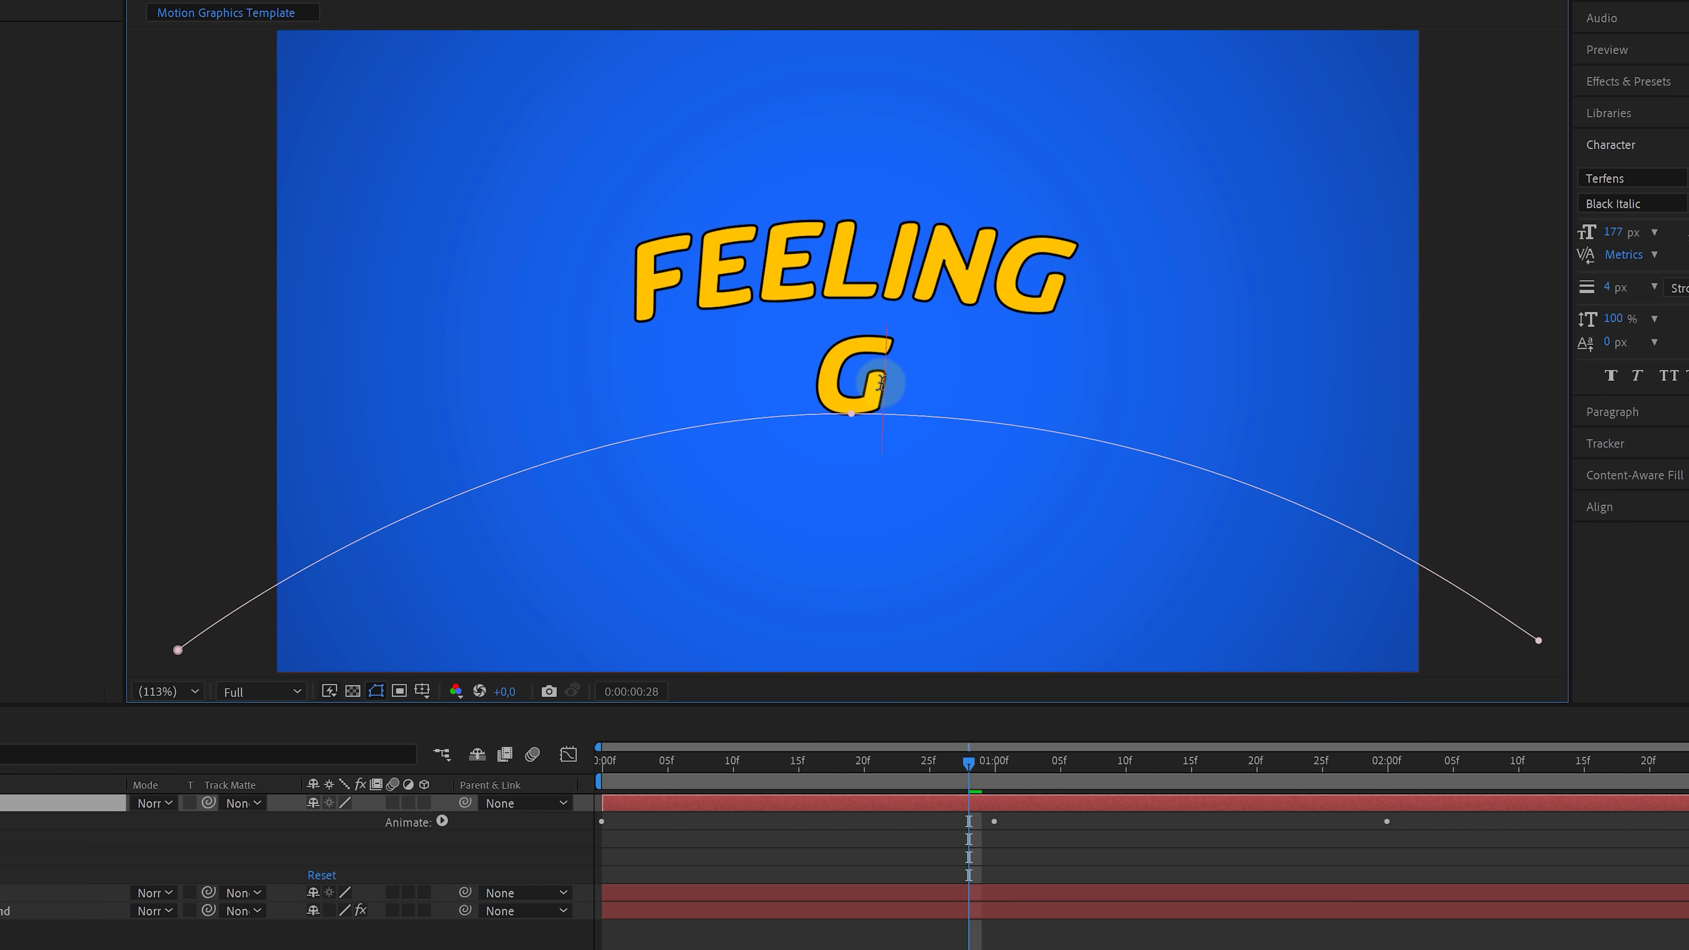
pyautogui.click(602, 765)
pyautogui.press('space')
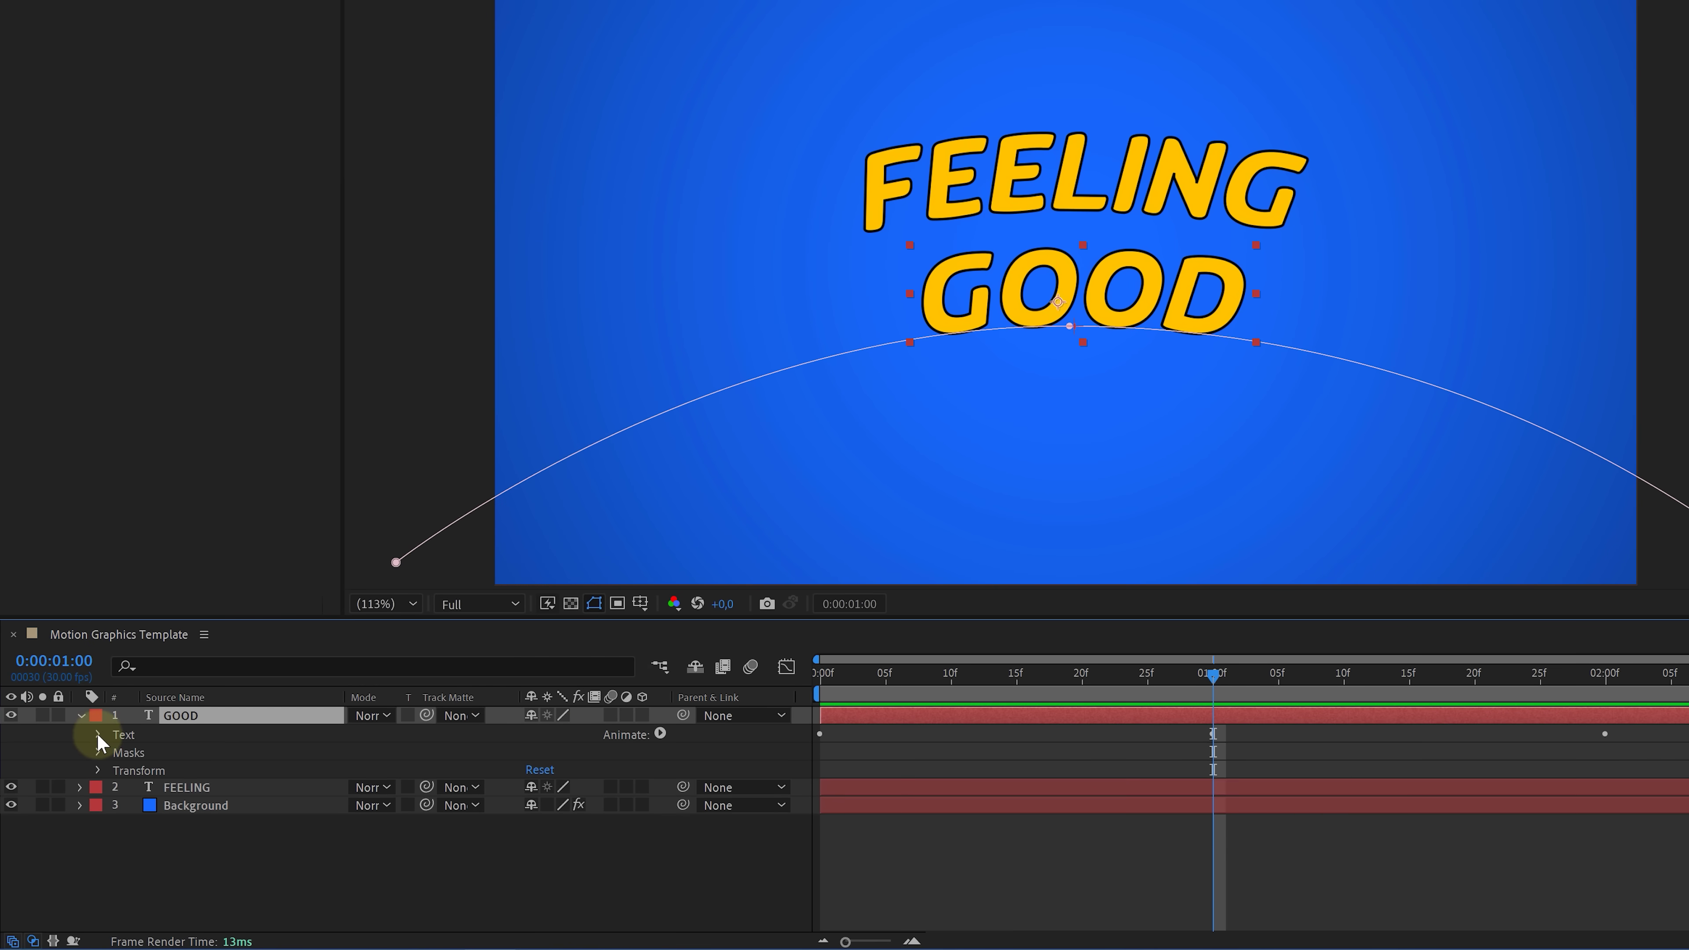
pyautogui.click(116, 770)
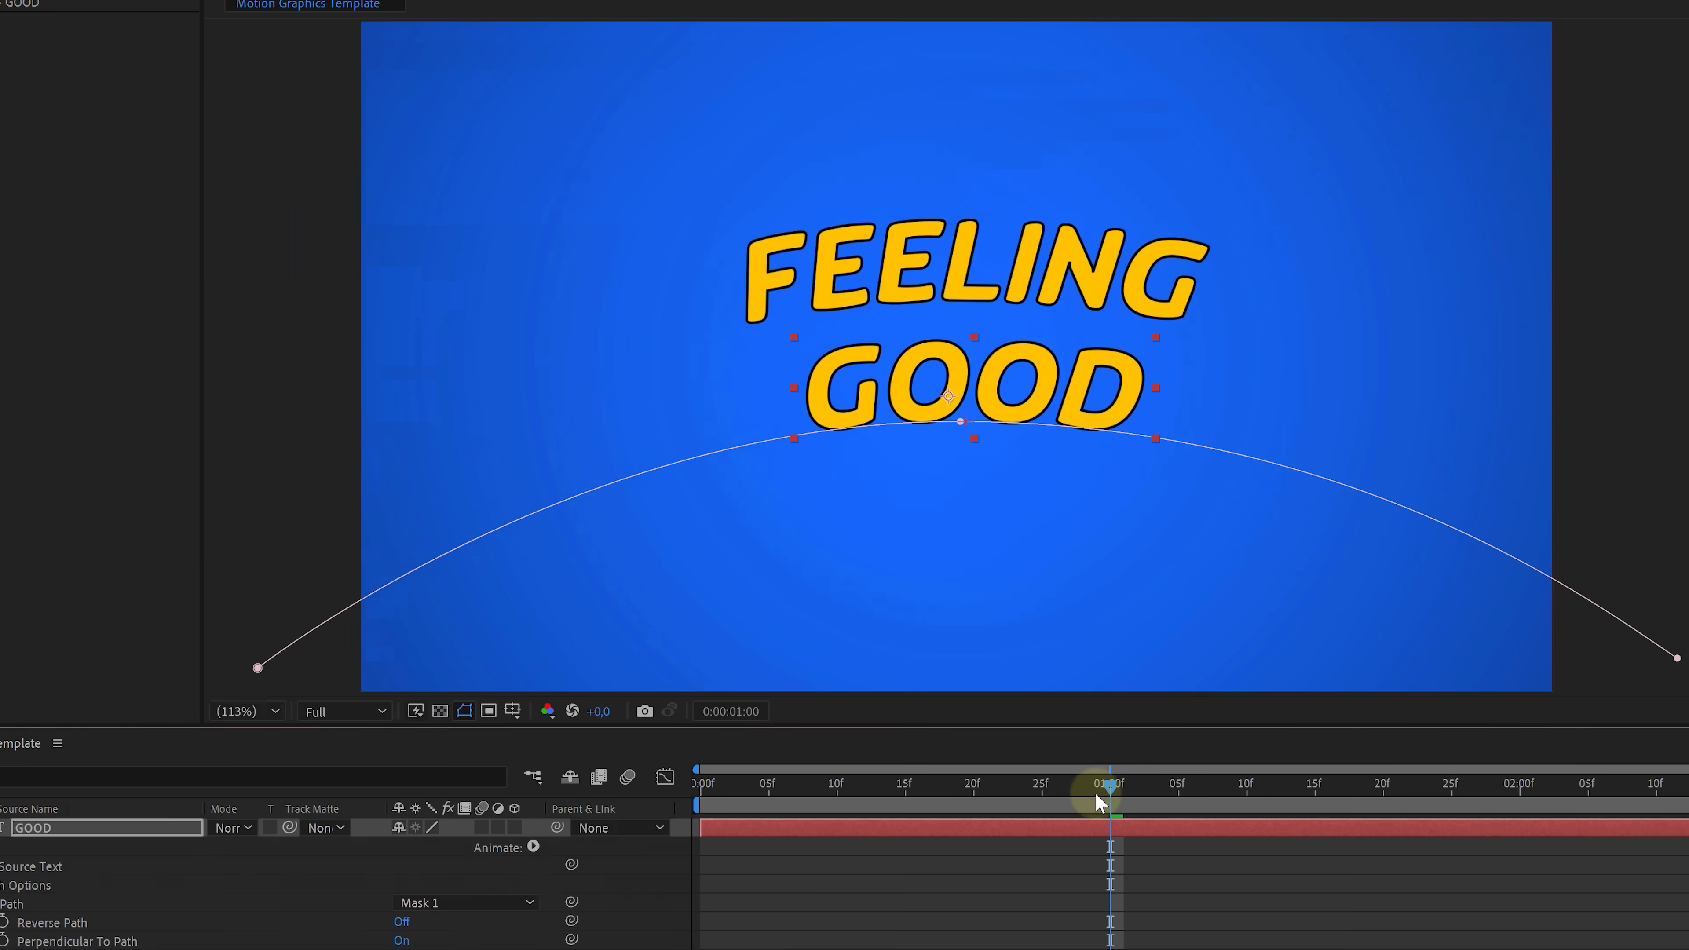
# Drag the one-second speed keyframe down to near-zero speed, then preview the eased fly-in
pyautogui.press('space')
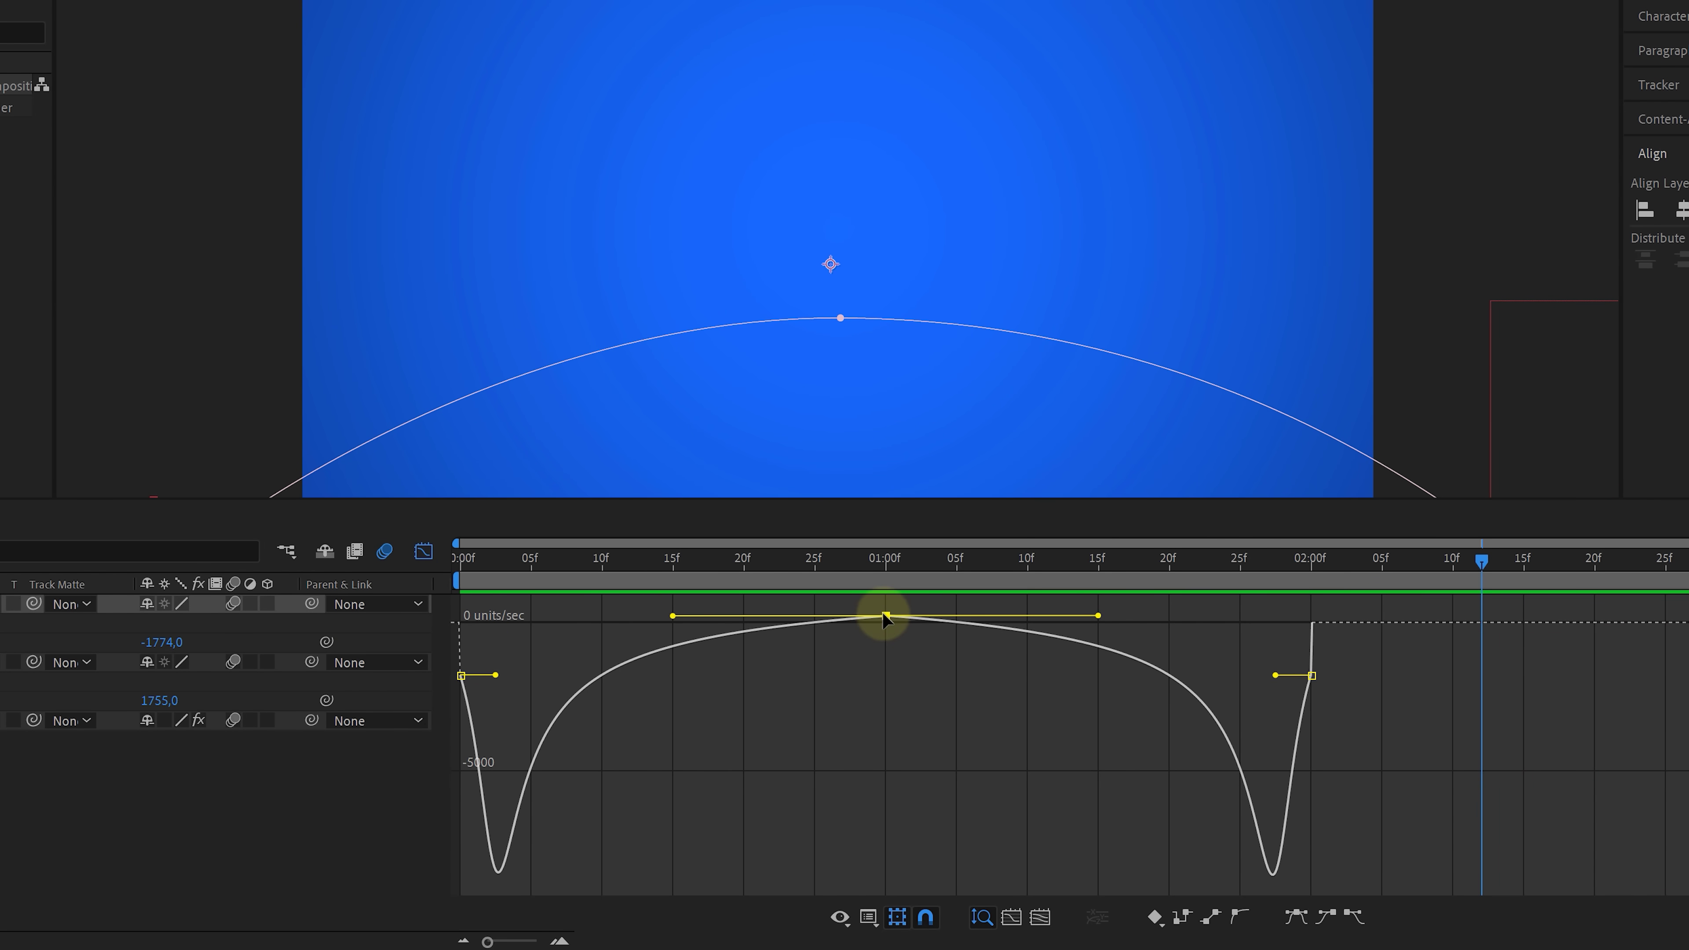
pyautogui.moveTo(884, 619); pyautogui.dragTo(887, 633)
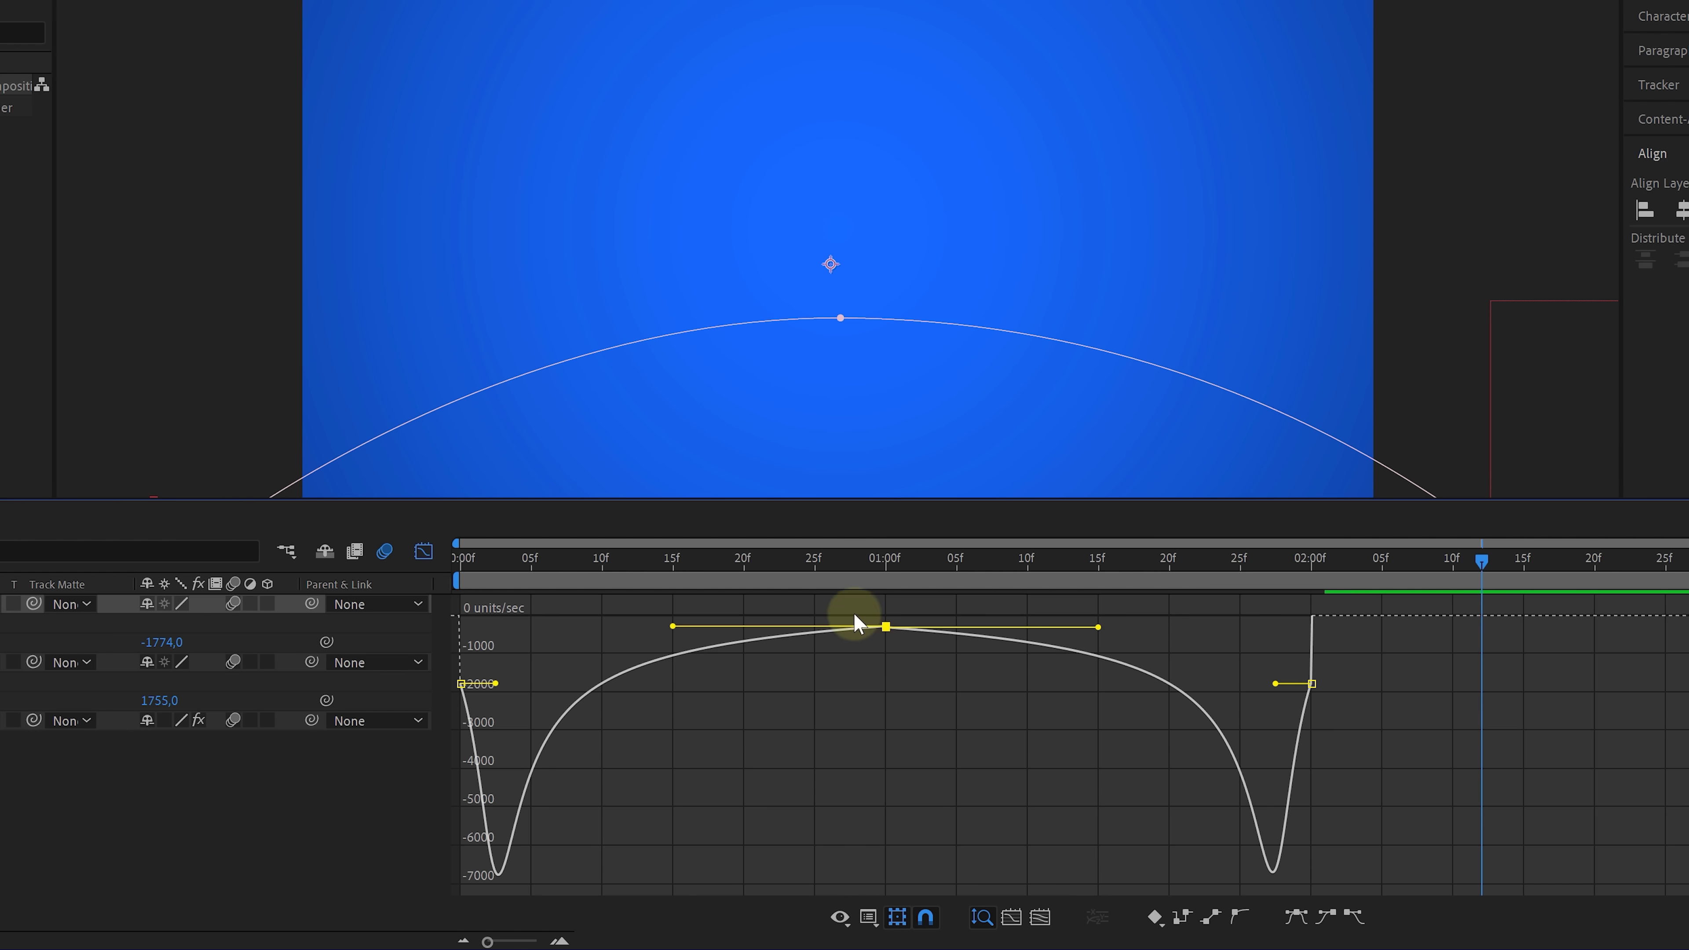
pyautogui.moveTo(886, 566); pyautogui.dragTo(452, 599)
pyautogui.press('space')
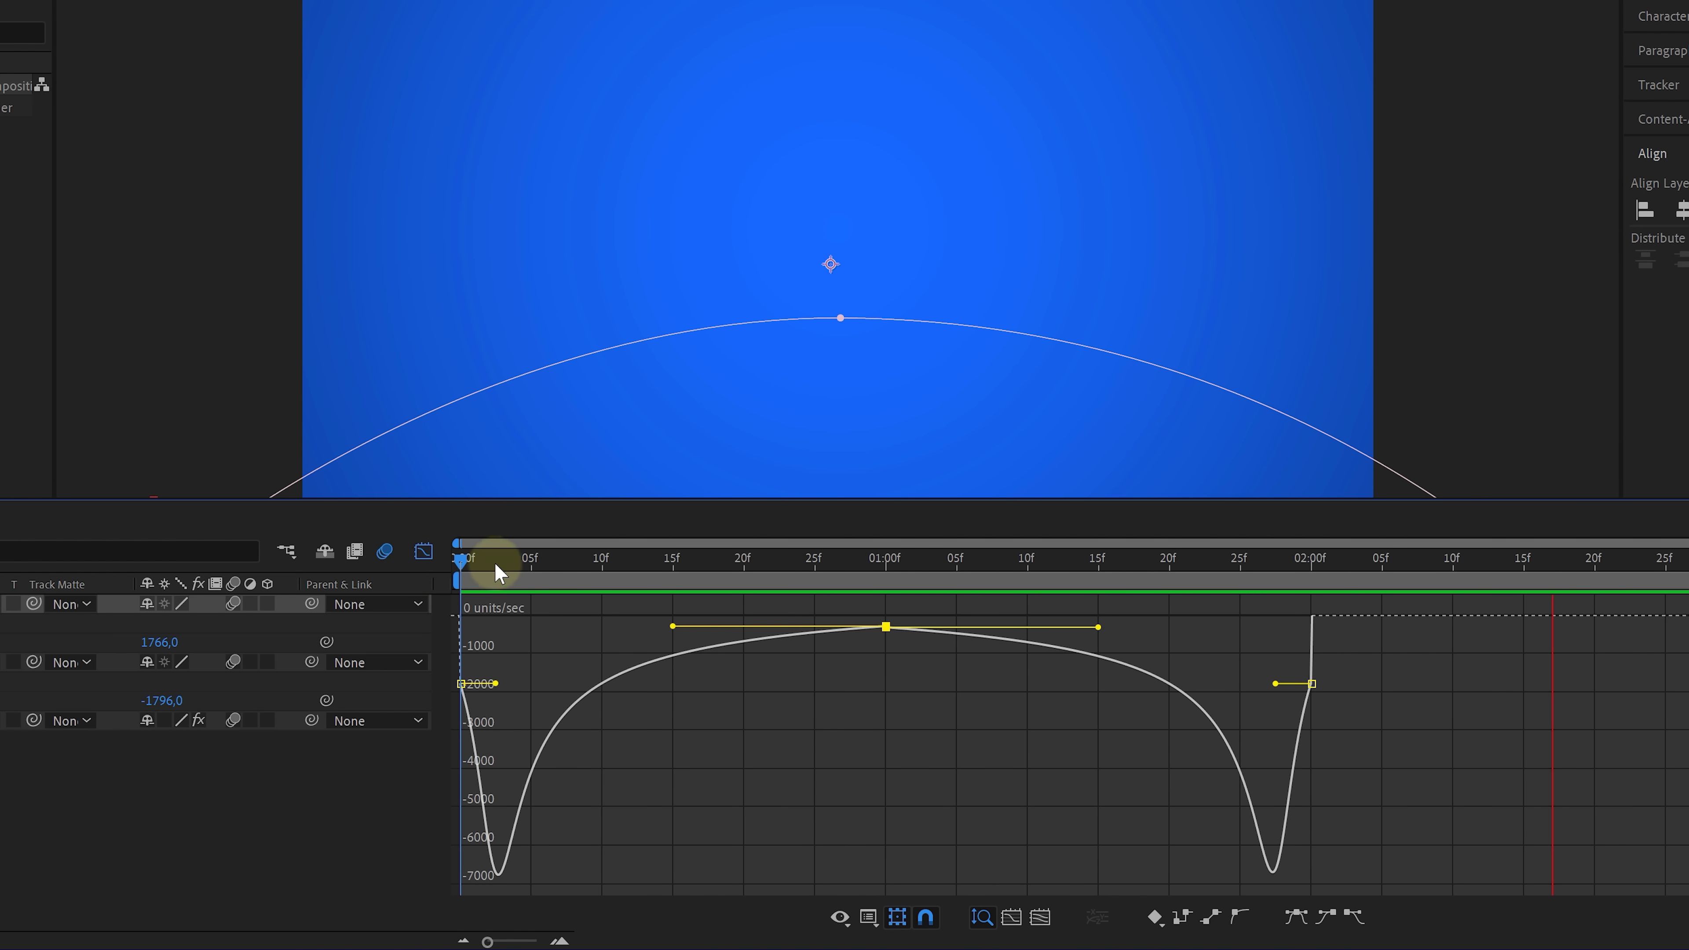
pyautogui.press('space')
pyautogui.press('space')
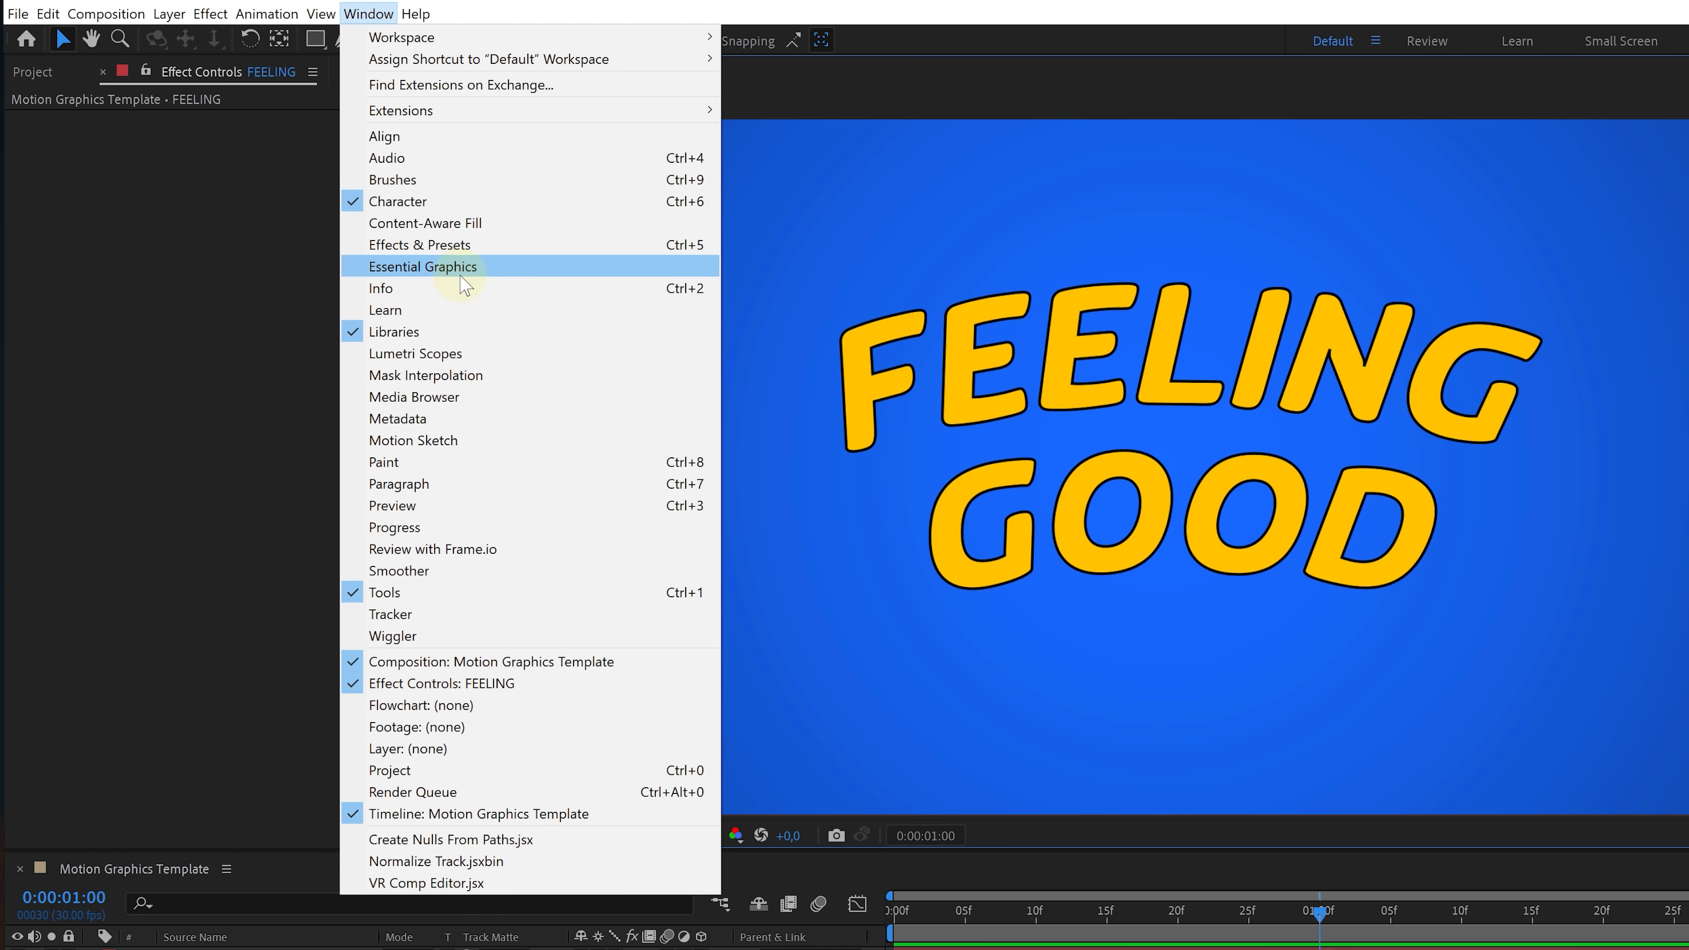
# Base a new Essential Graphics template on the composition and add FEELING's Source Text to it
pyautogui.click(462, 280)
pyautogui.click(825, 138)
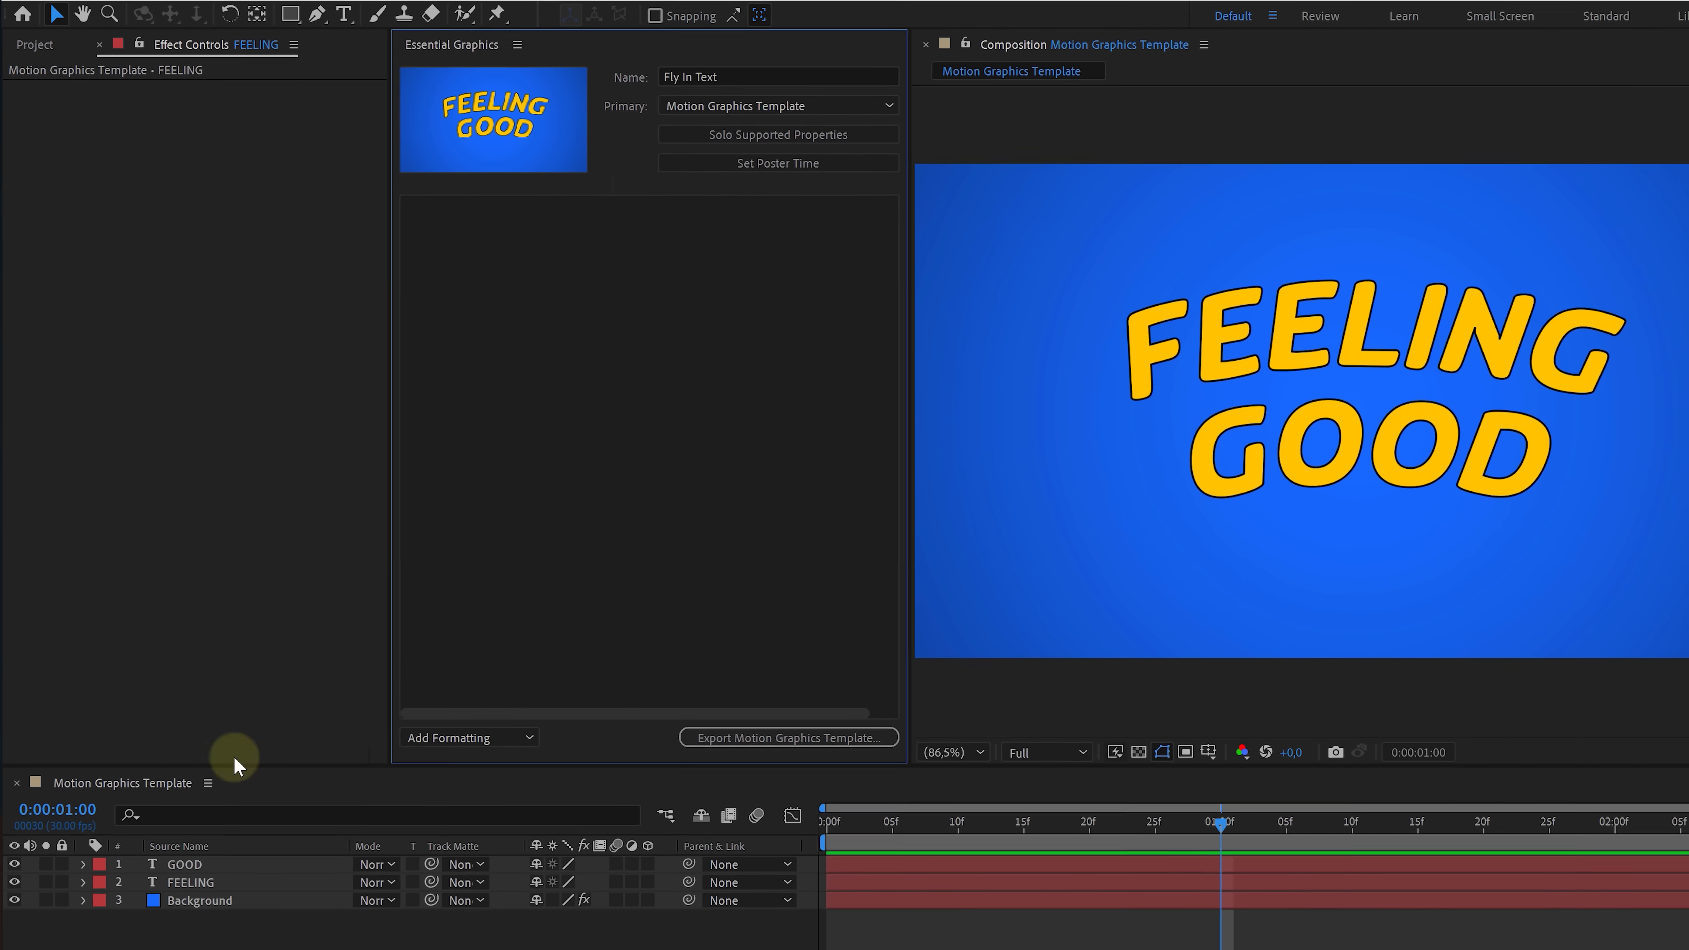
pyautogui.click(82, 882)
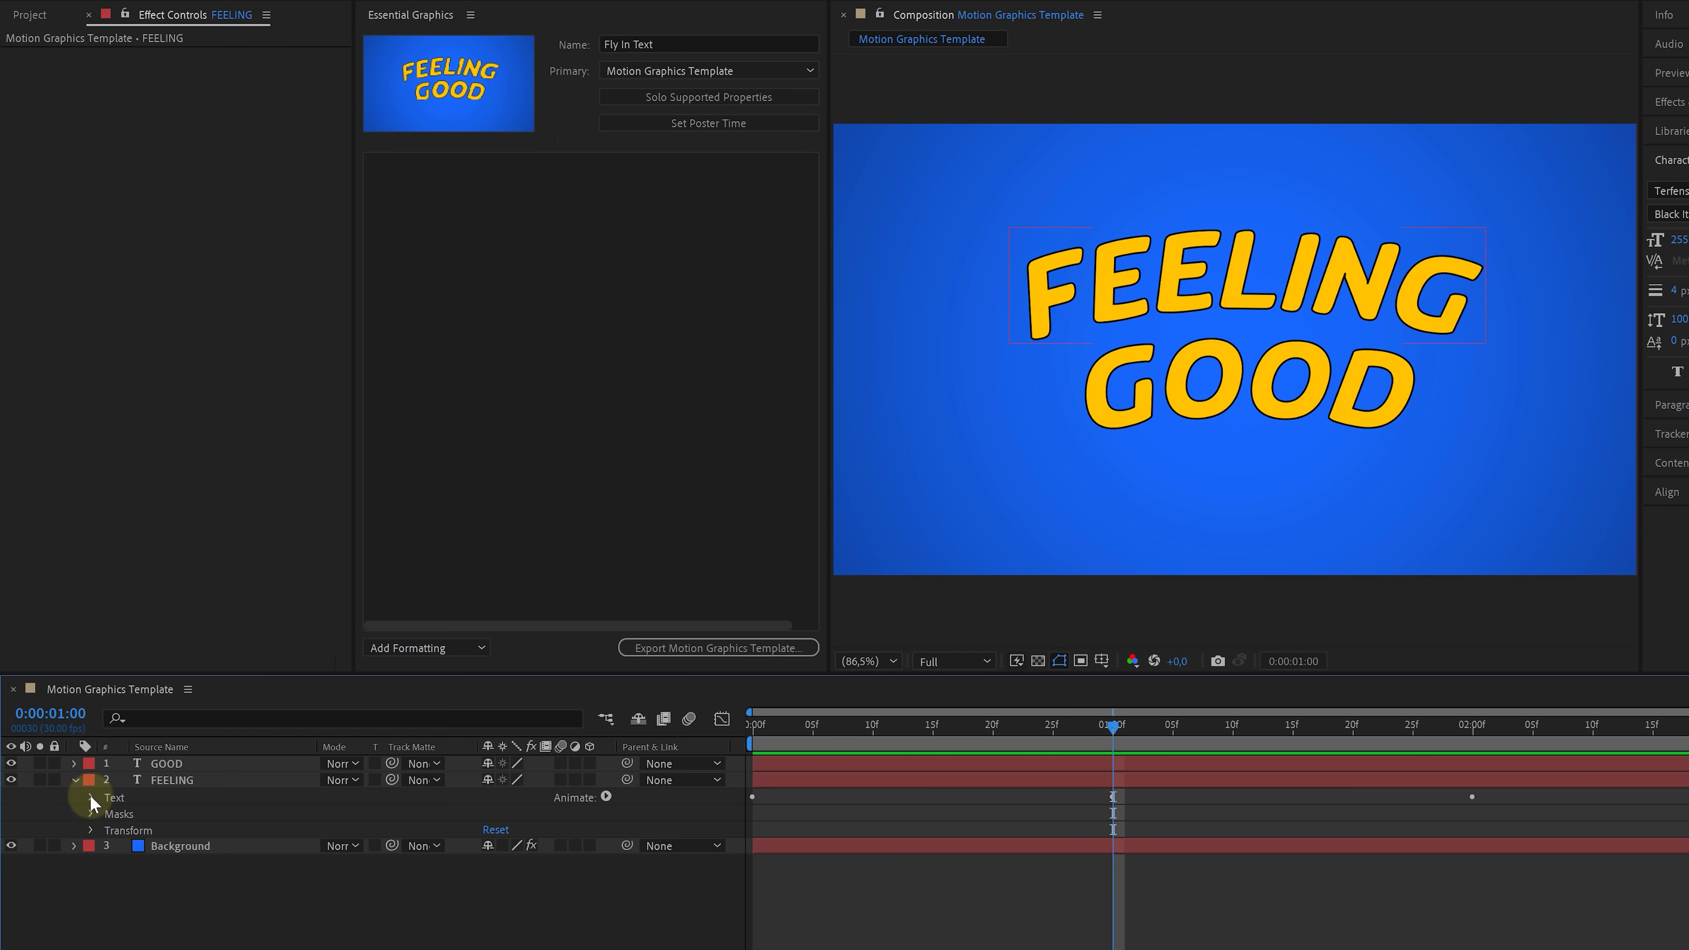
pyautogui.click(89, 794)
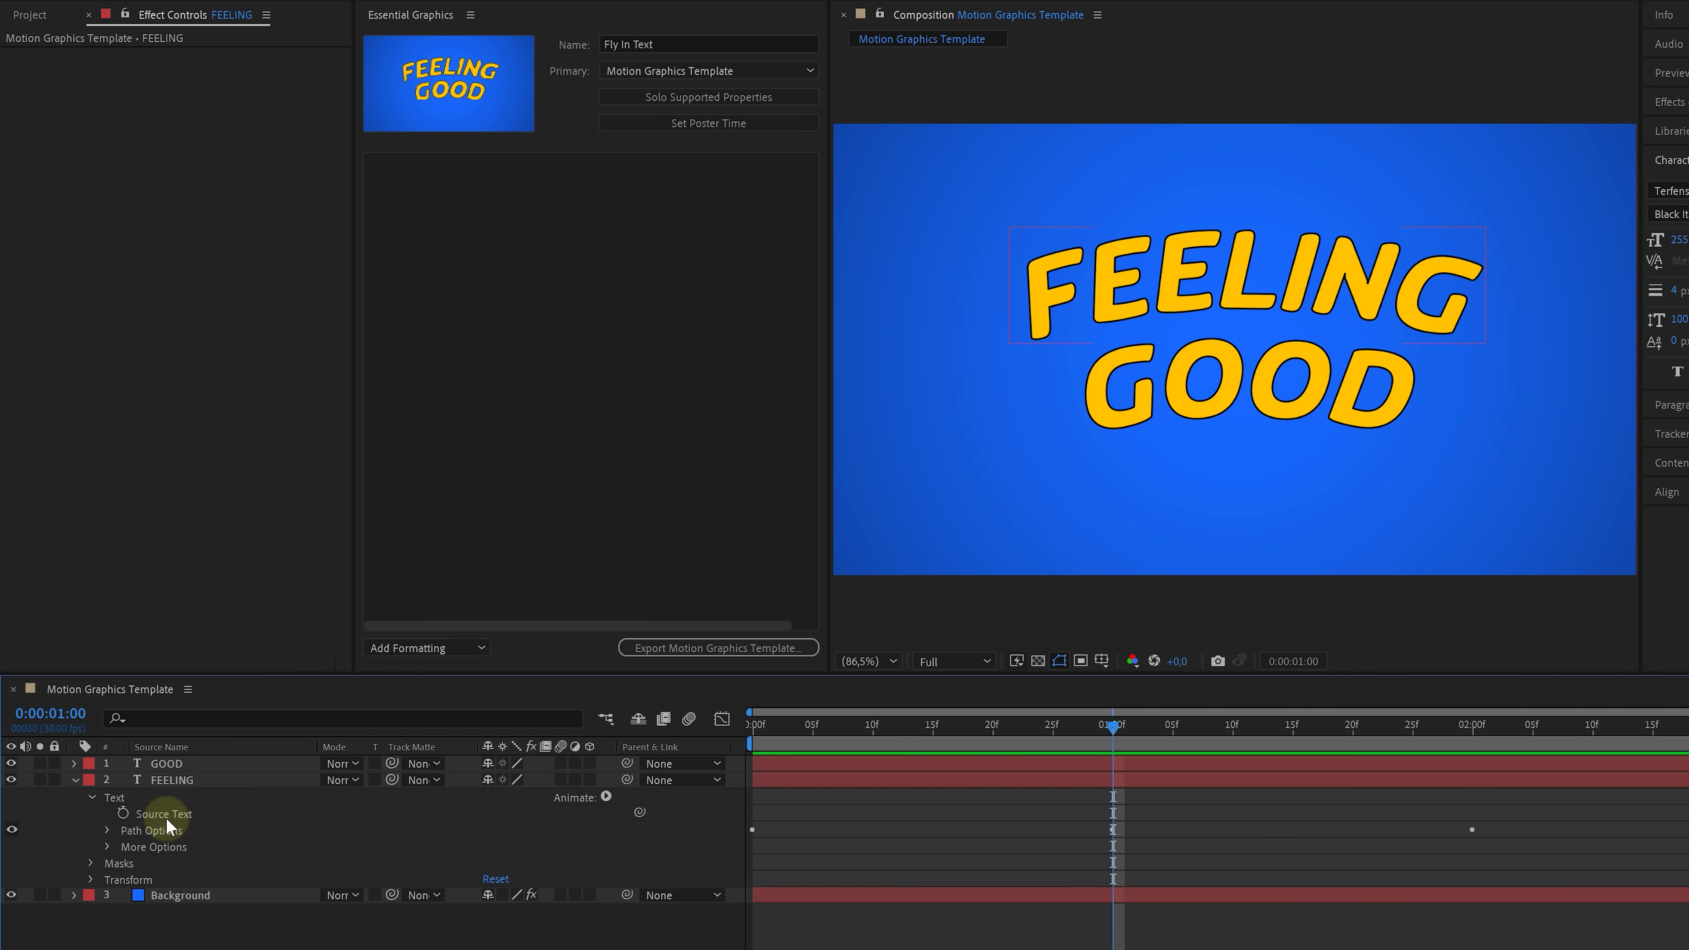
pyautogui.moveTo(165, 817); pyautogui.dragTo(525, 306)
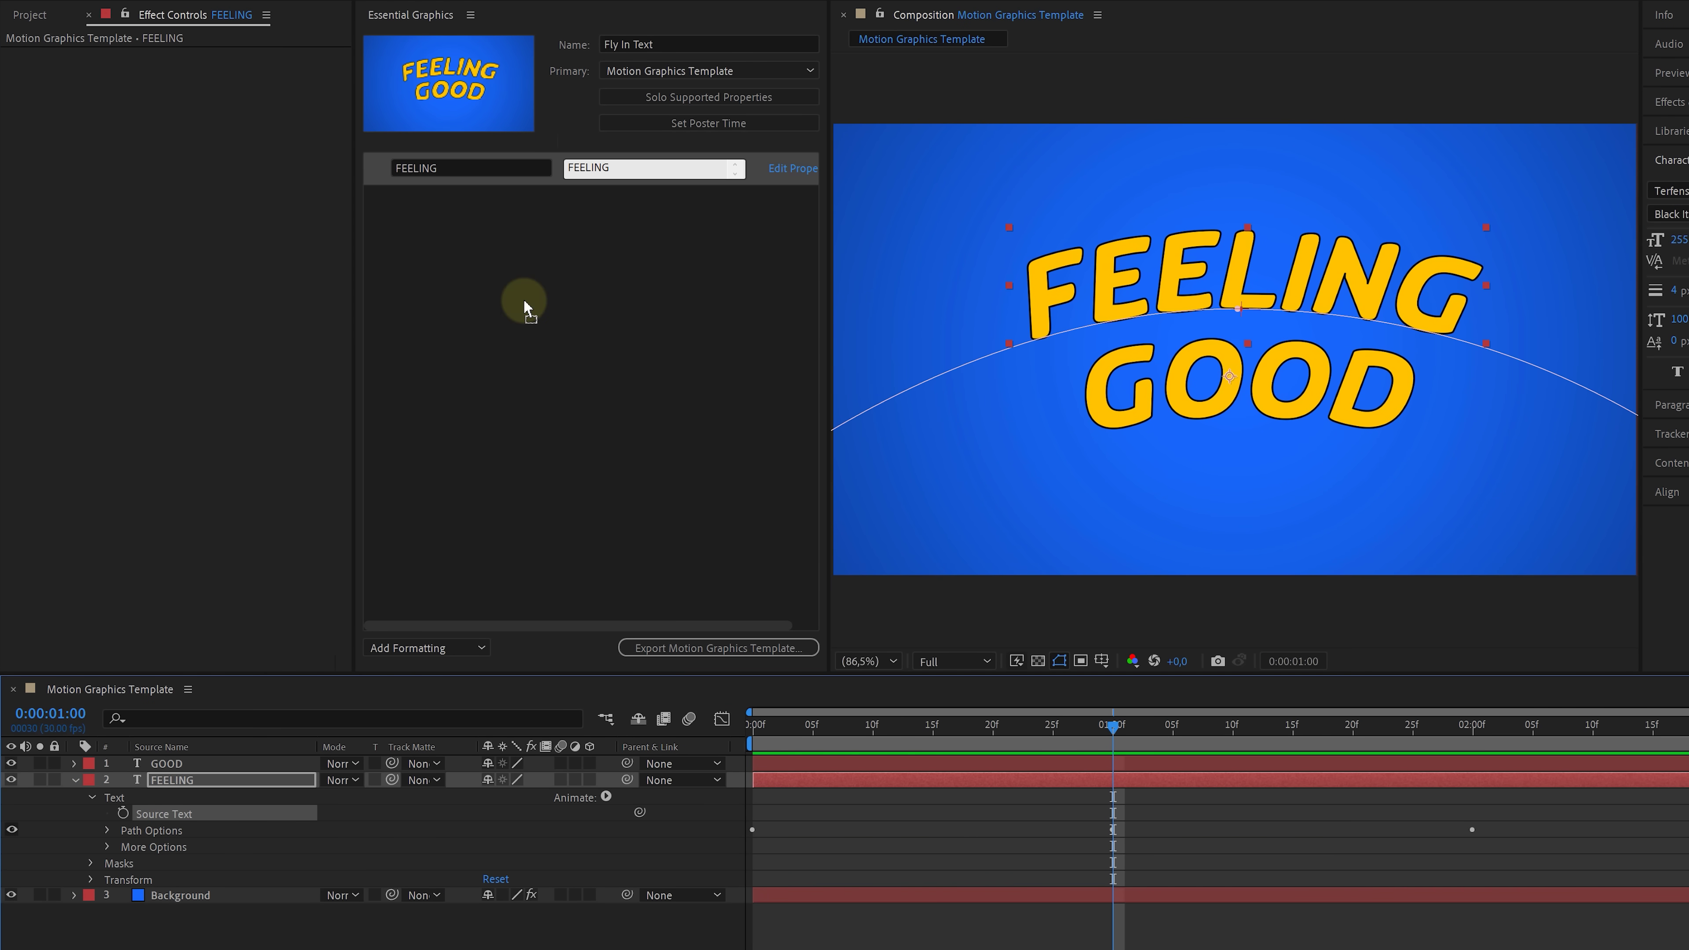
# Add the GOOD layer's Source Text as a second editable template property
pyautogui.click(76, 780)
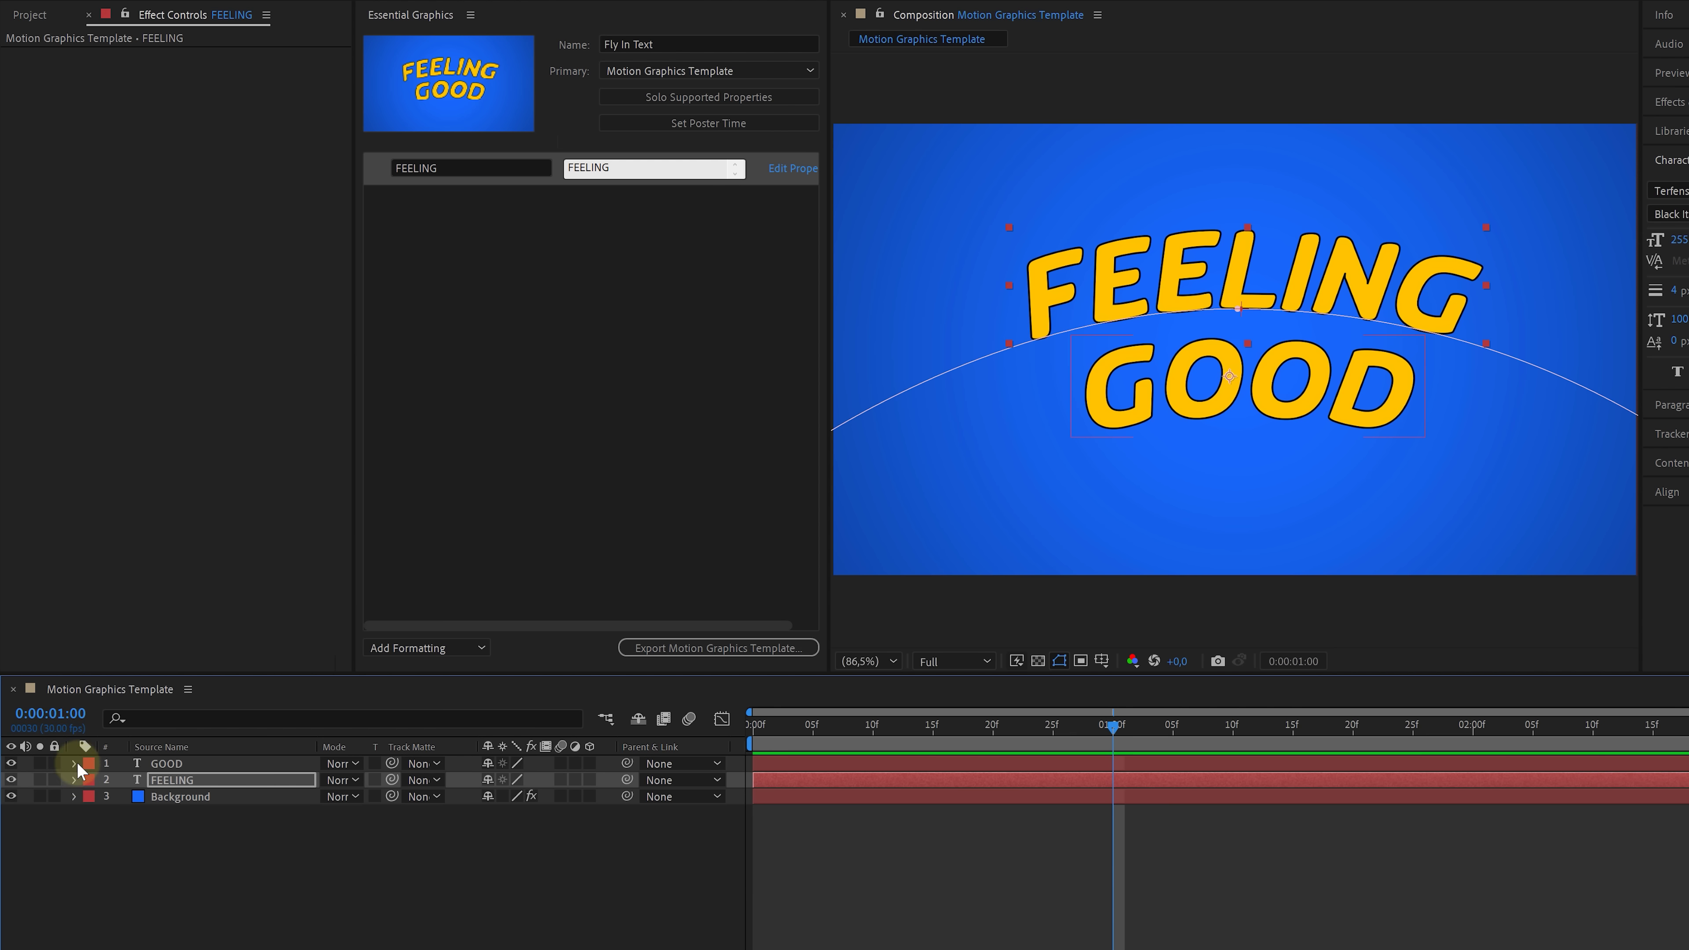
pyautogui.click(75, 763)
pyautogui.click(92, 781)
pyautogui.click(165, 798)
pyautogui.moveTo(165, 798); pyautogui.dragTo(532, 466)
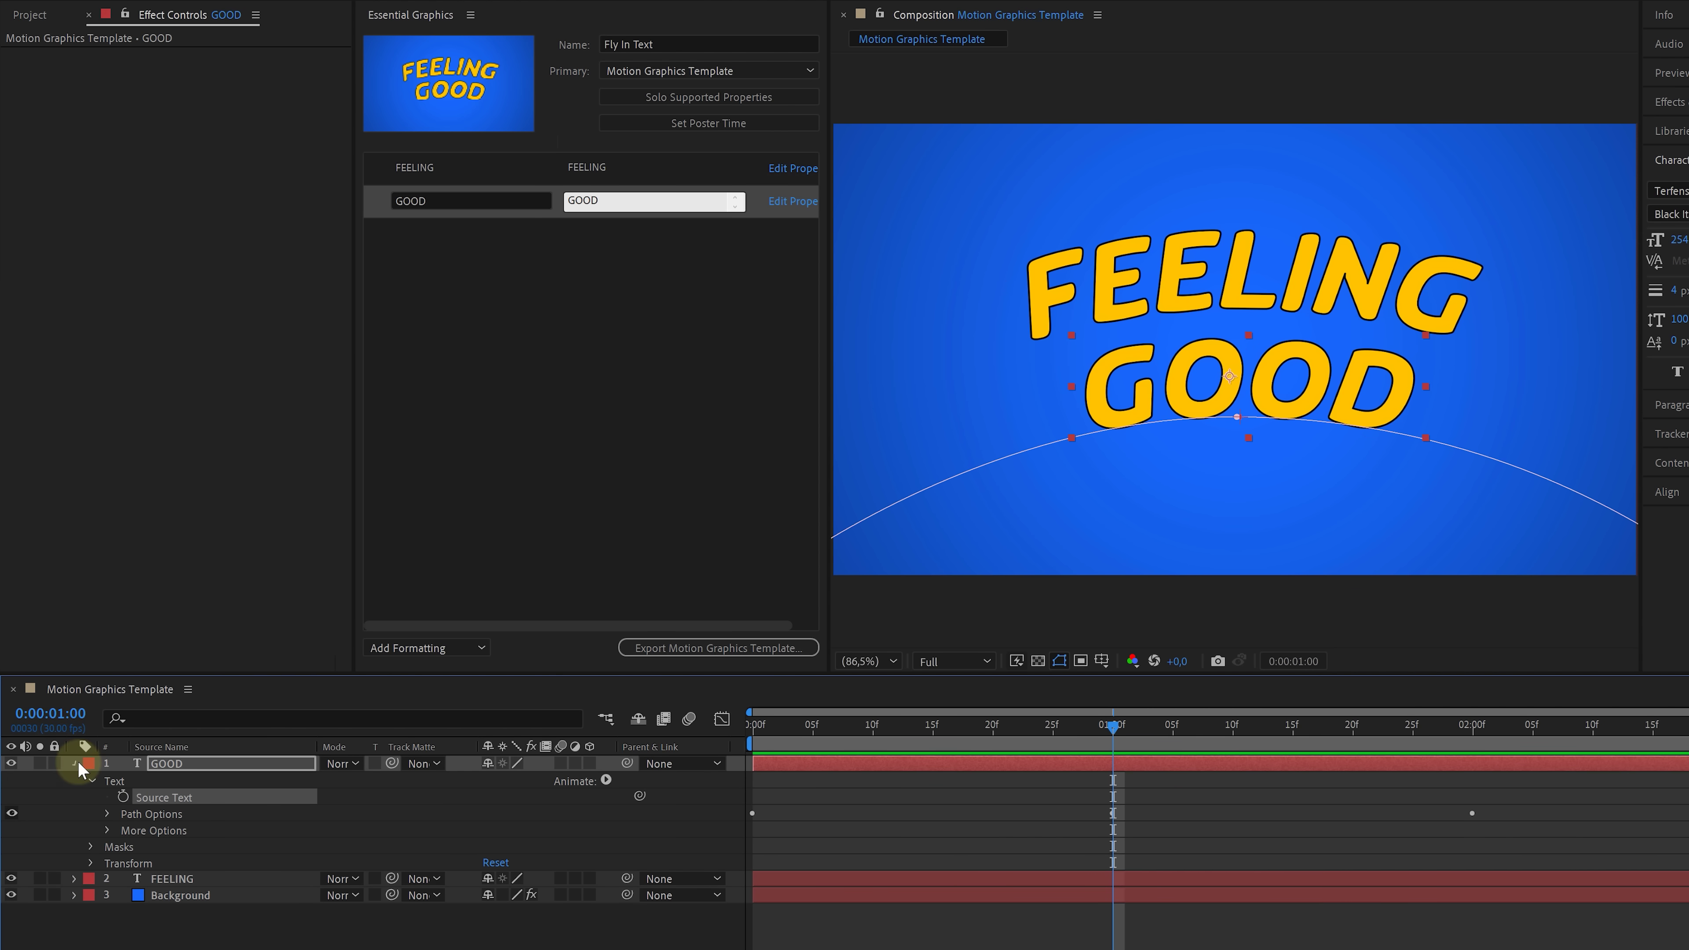
# Rename the text properties Top Text and Bottom Text, then view and cancel Top Text's font options
pyautogui.click(453, 167)
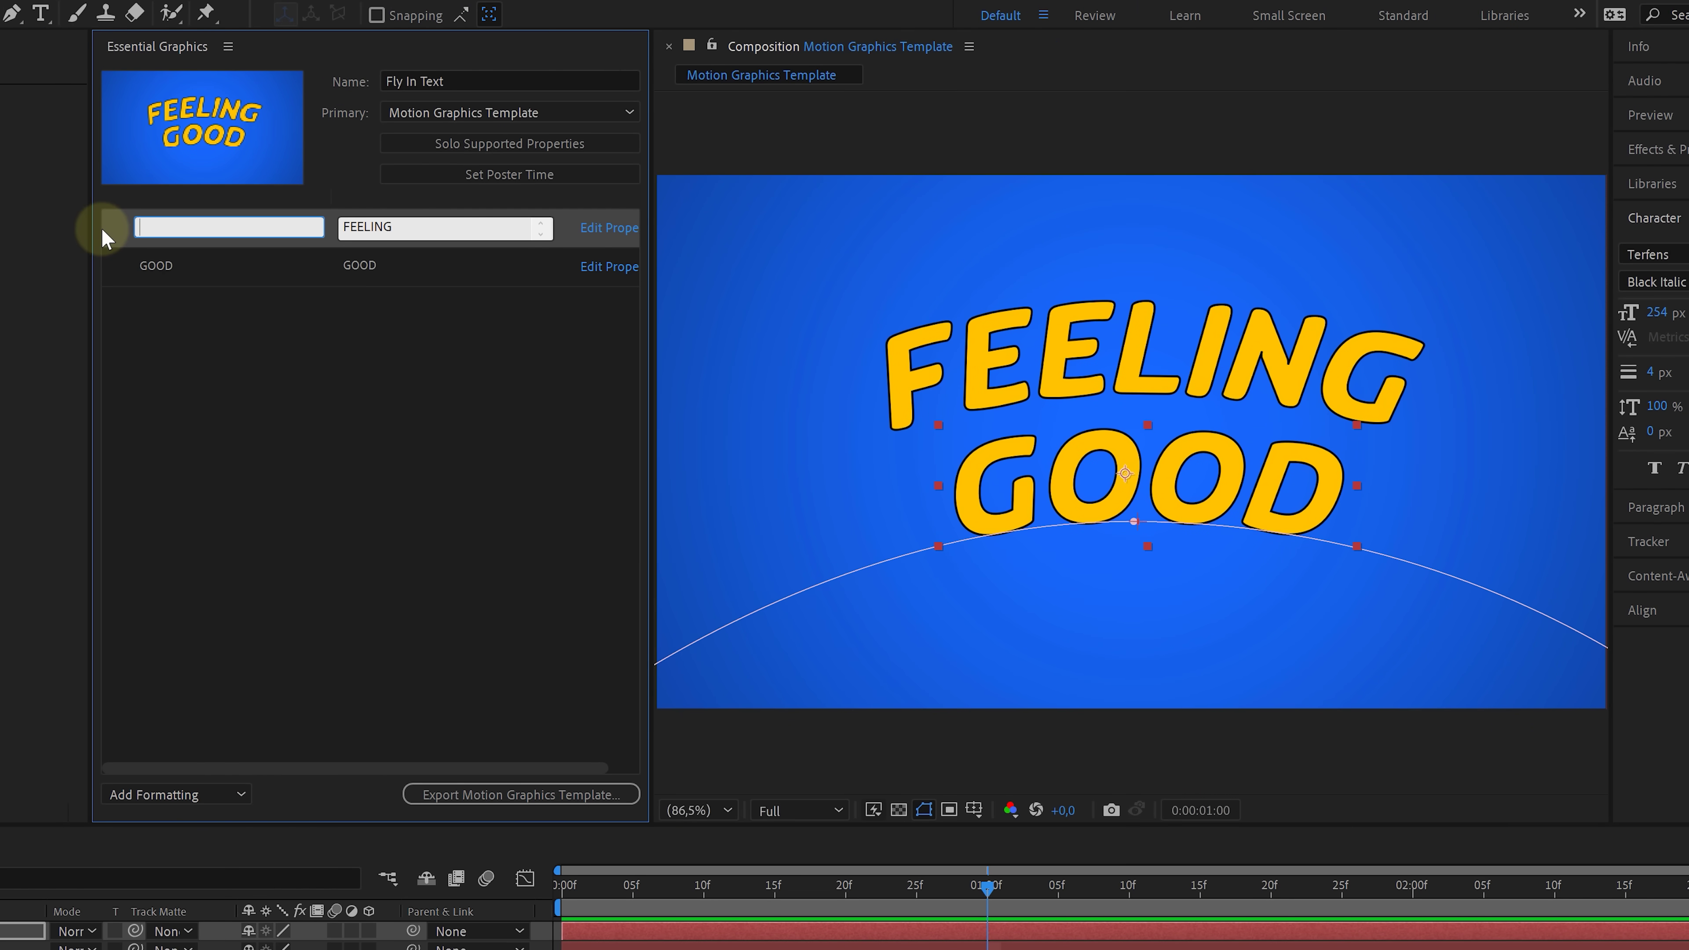
pyautogui.click(178, 264)
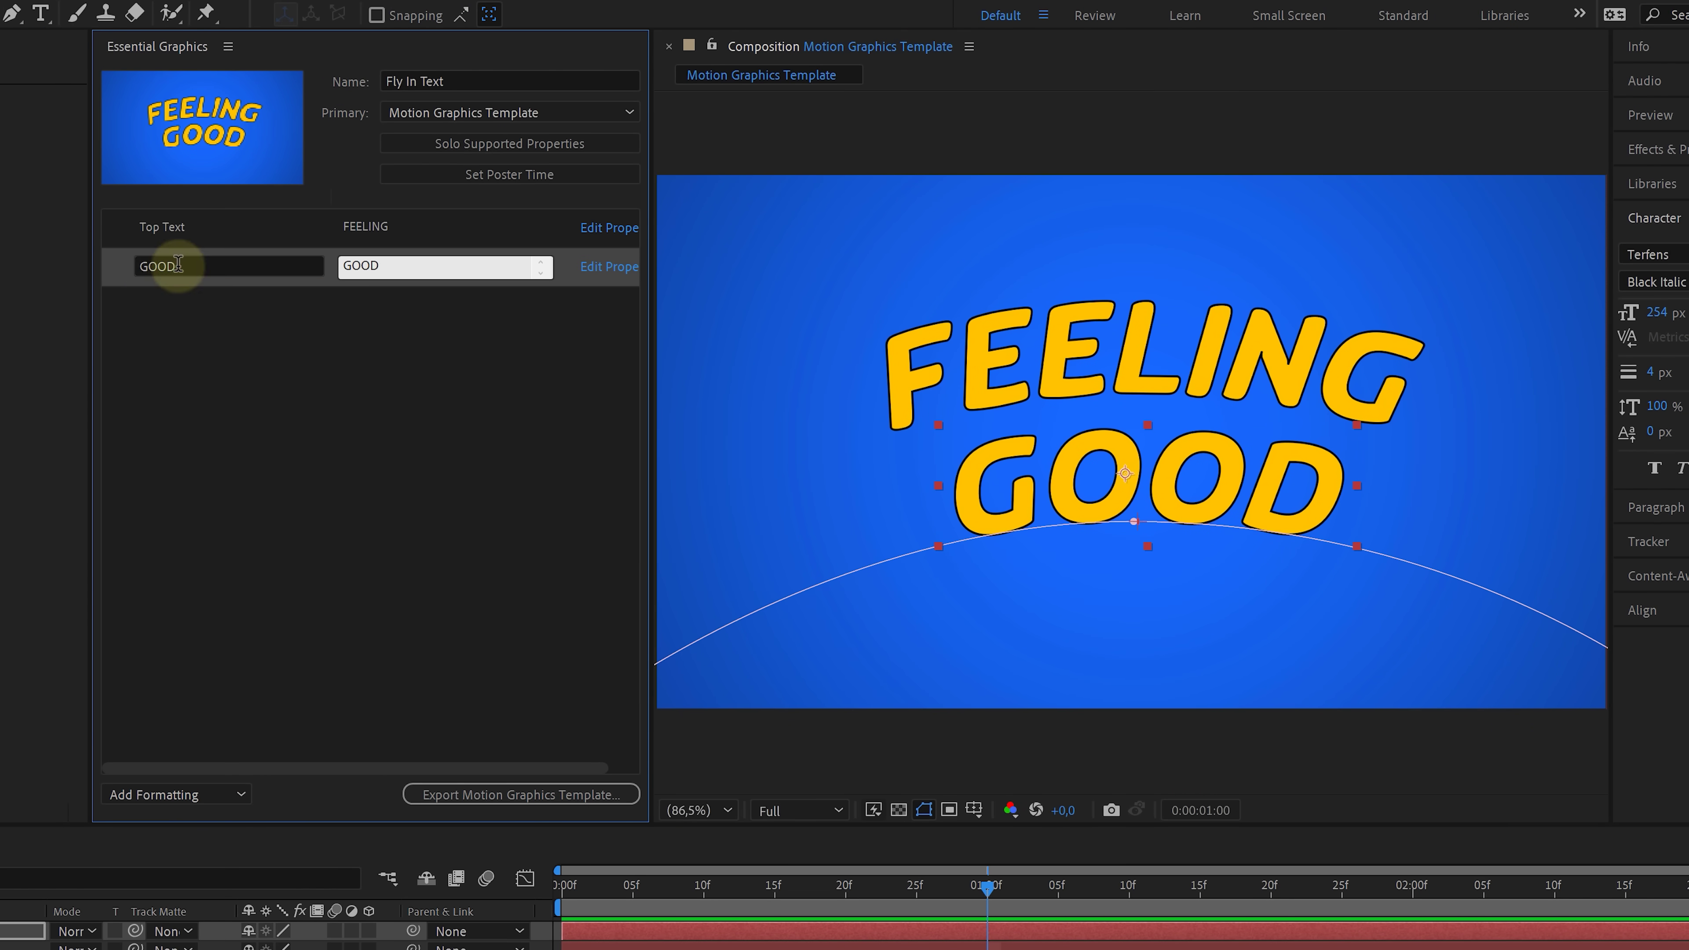
pyautogui.write('Bottom Text')
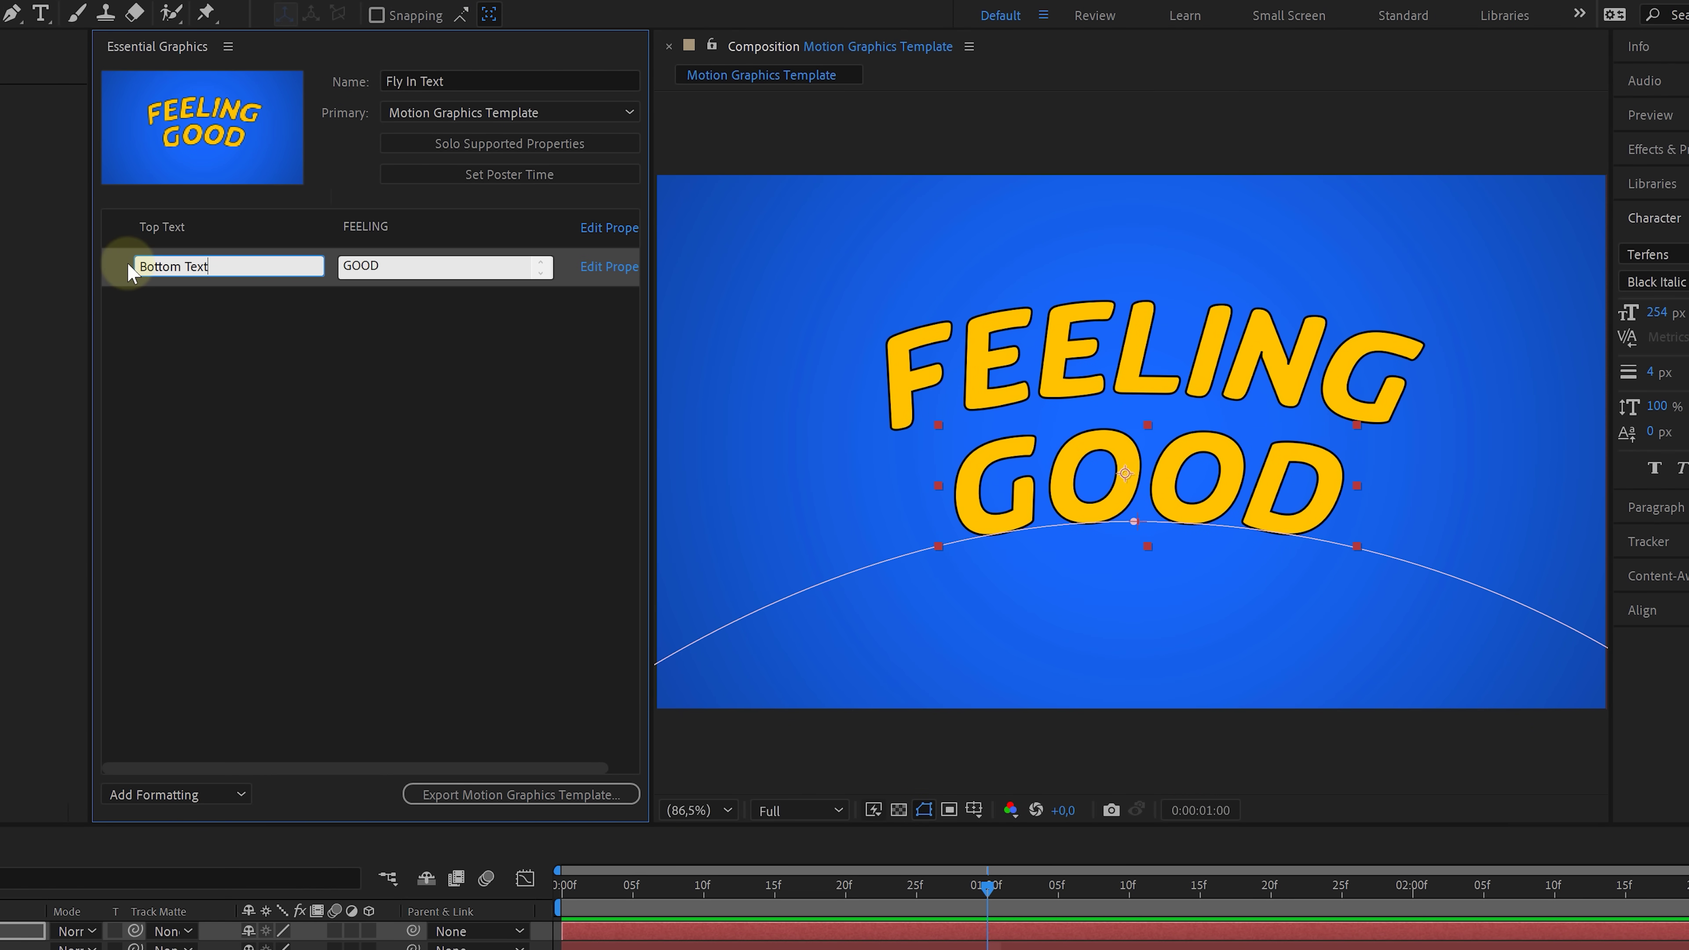
pyautogui.click(144, 295)
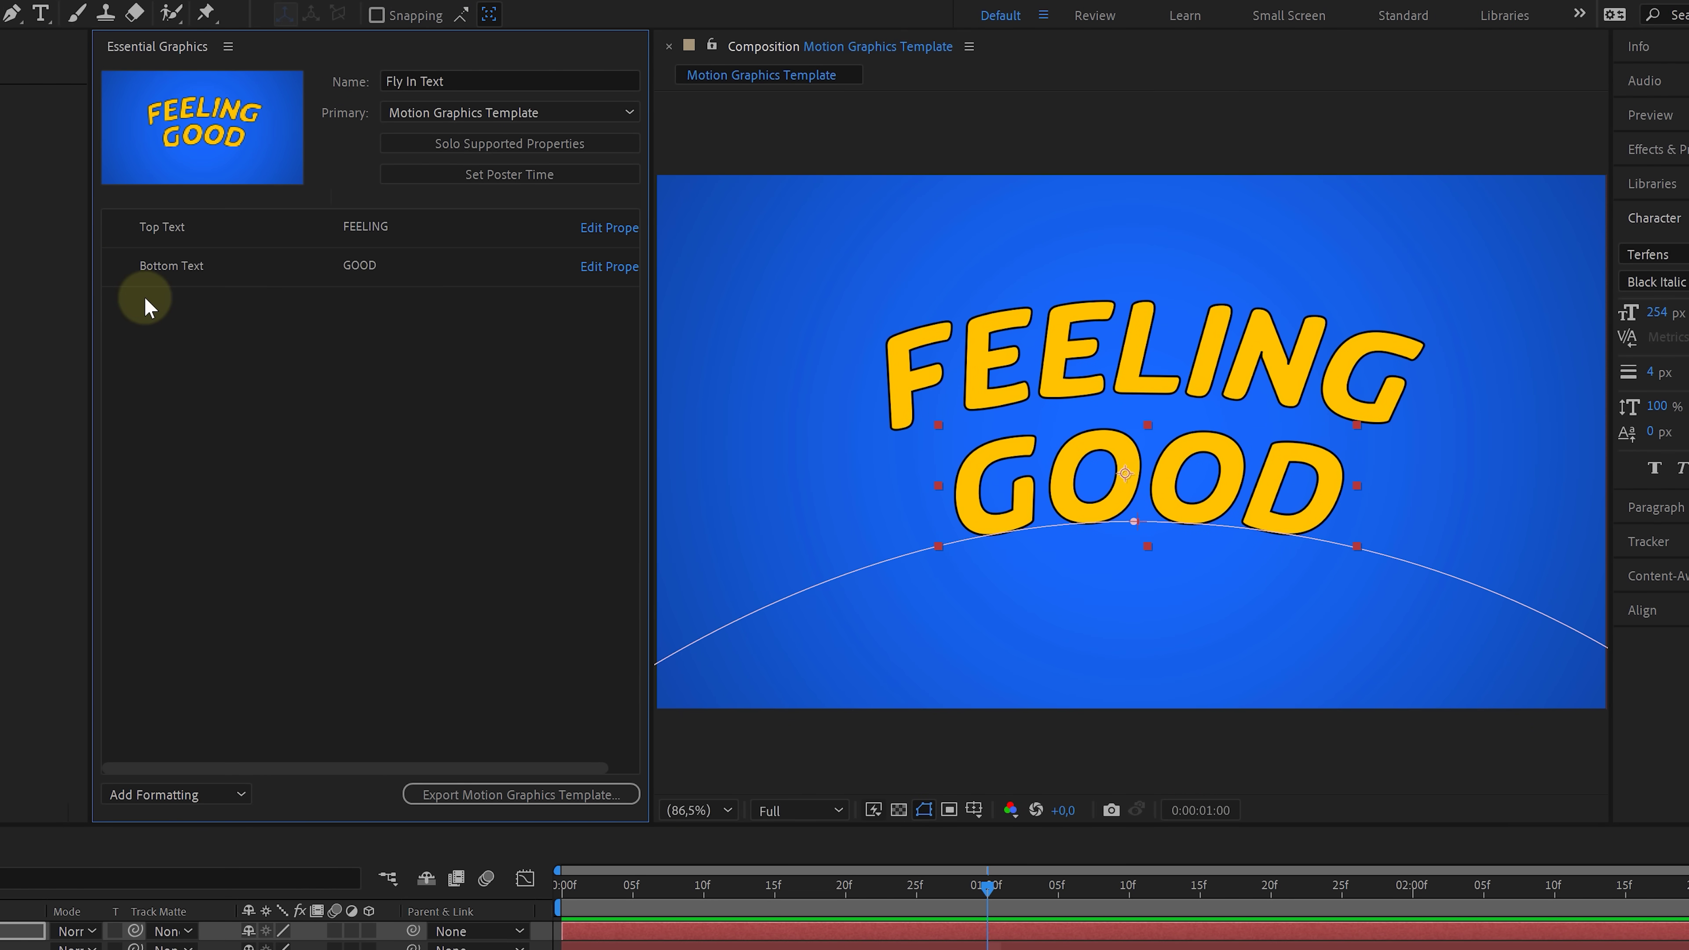
pyautogui.click(602, 228)
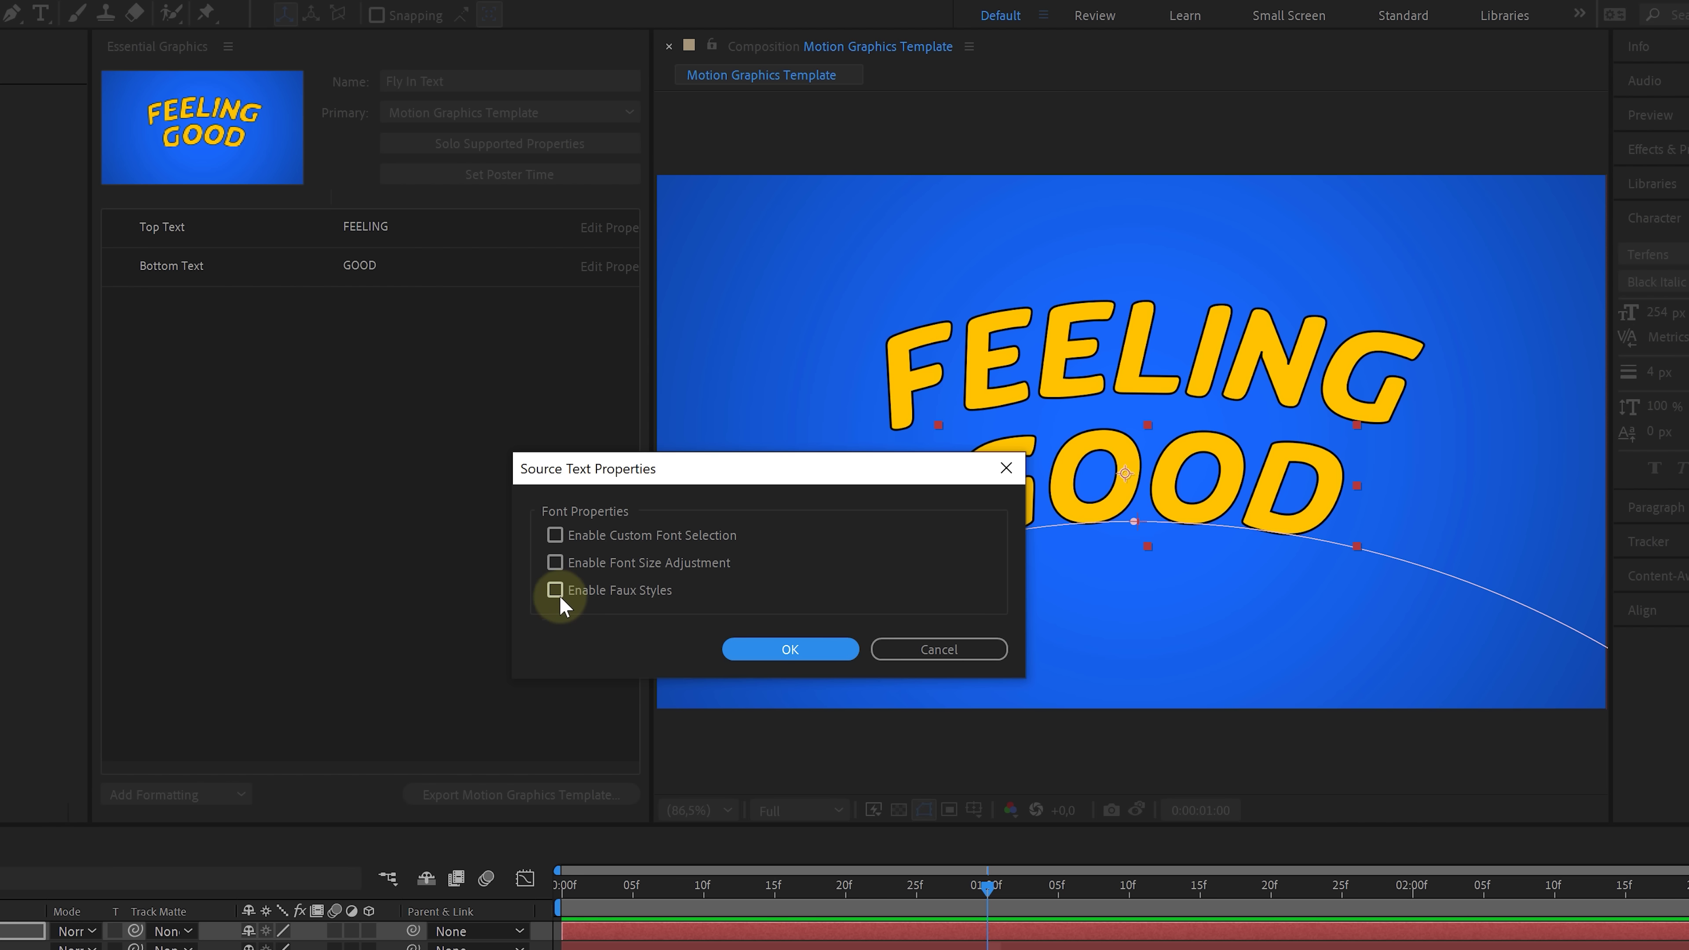
pyautogui.click(932, 652)
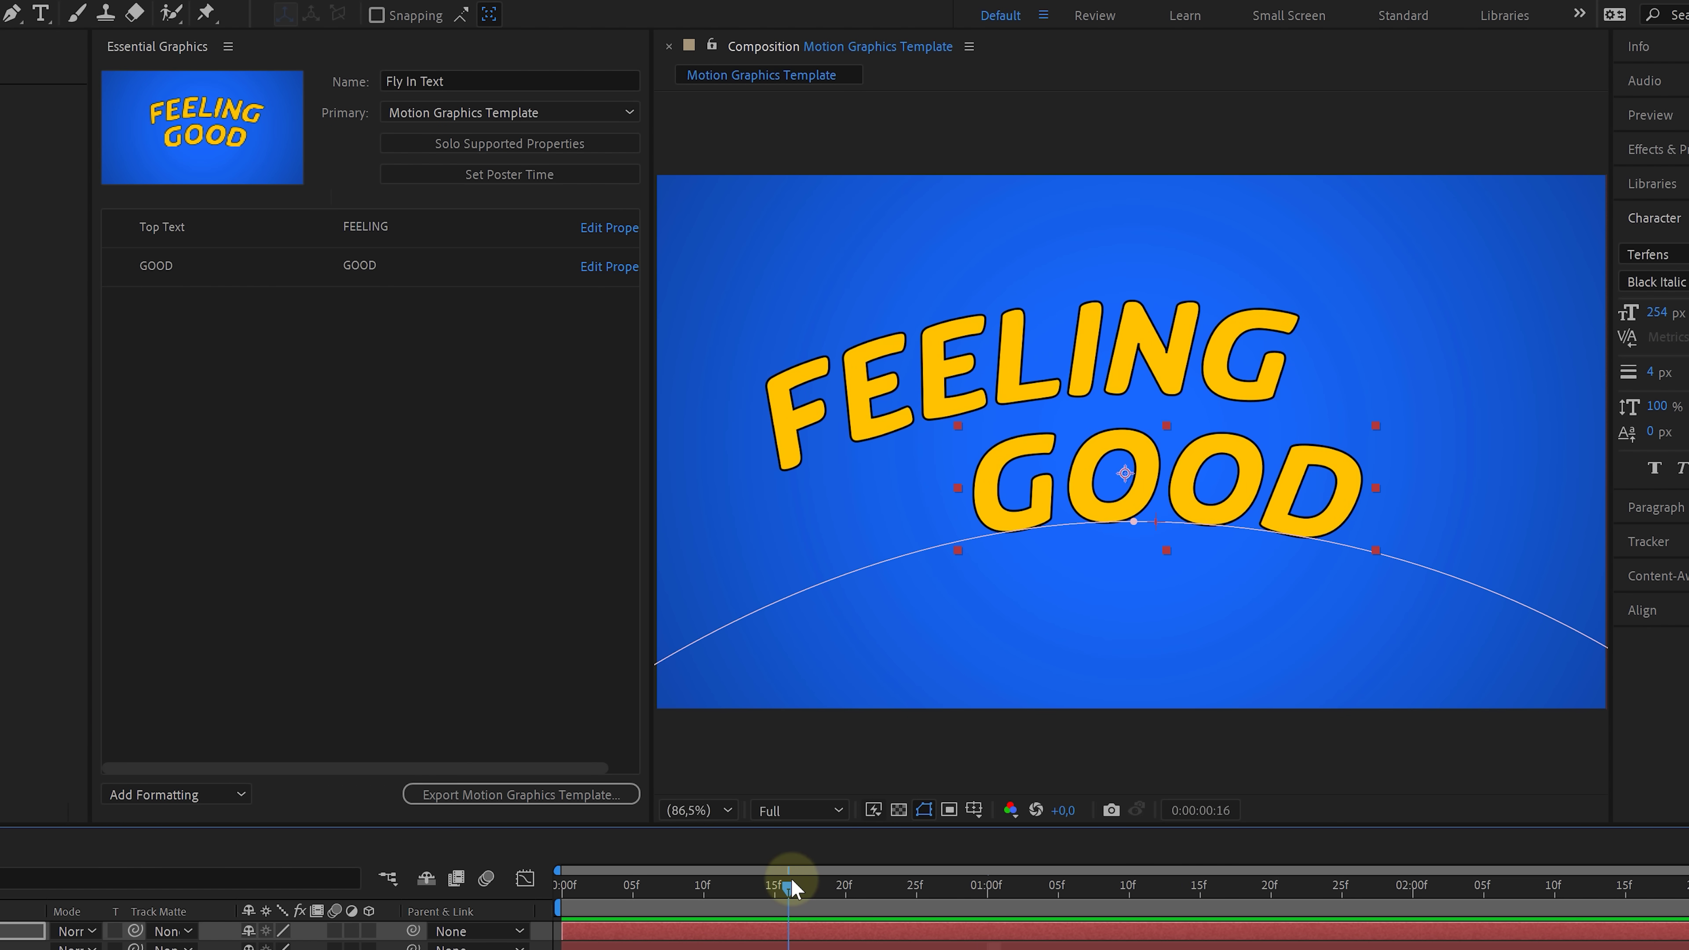
# Set a mid-flight poster frame, save the project, and export Fly In Text.mogrt to the local desktop
pyautogui.click(508, 172)
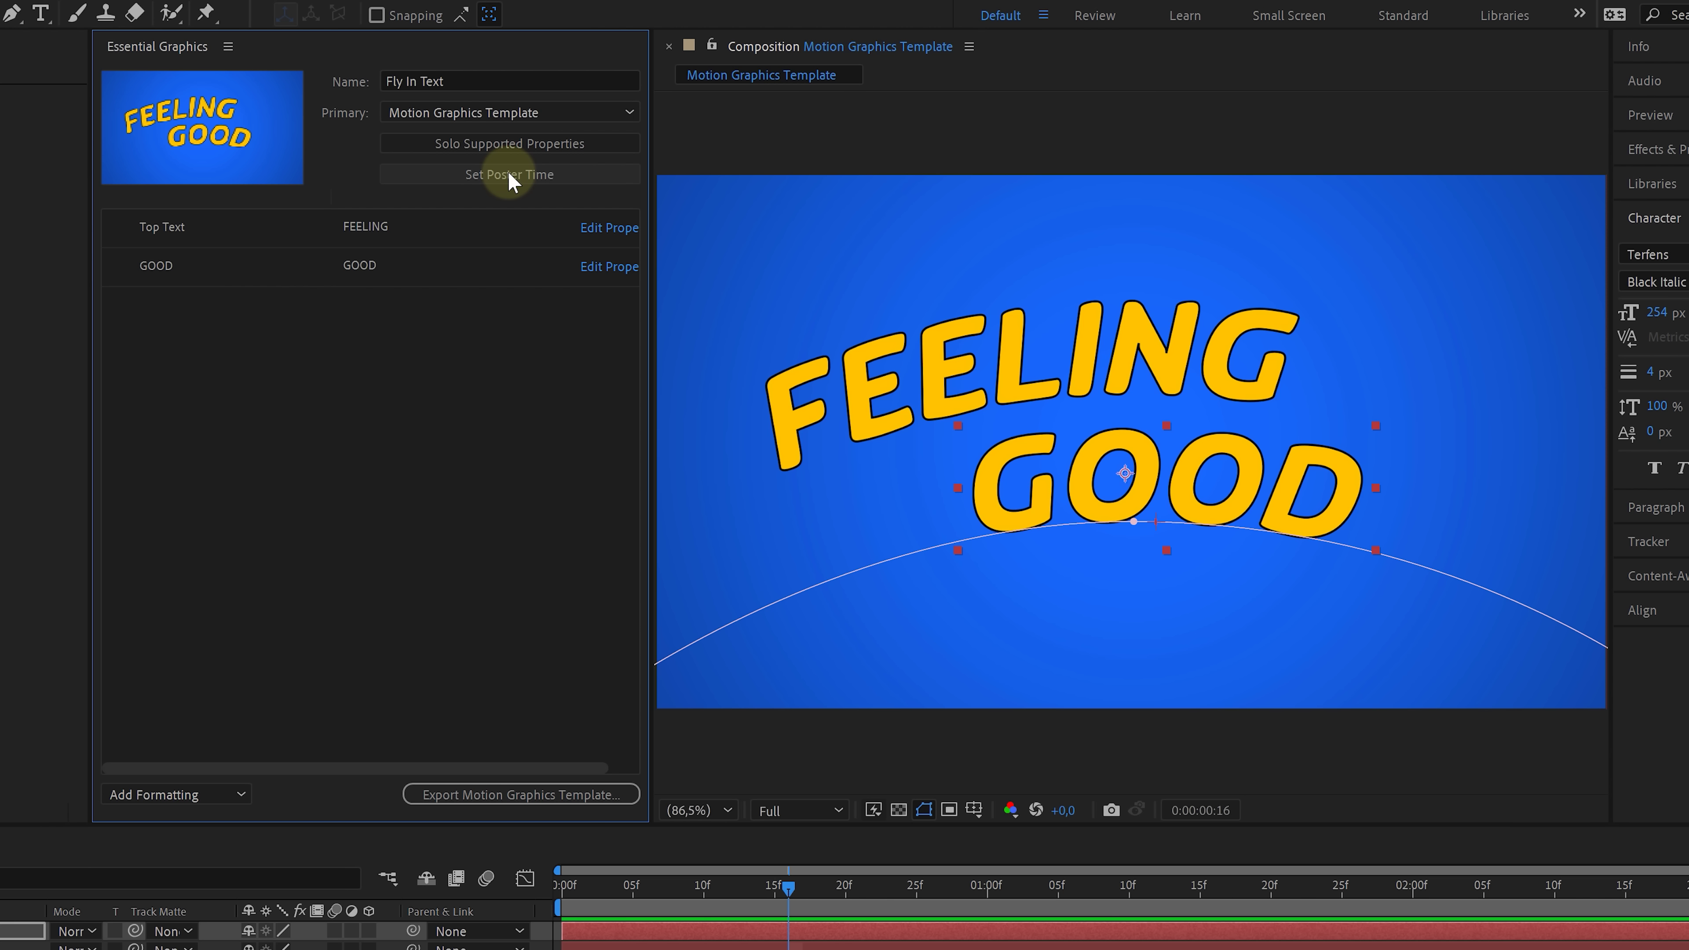
pyautogui.click(463, 78)
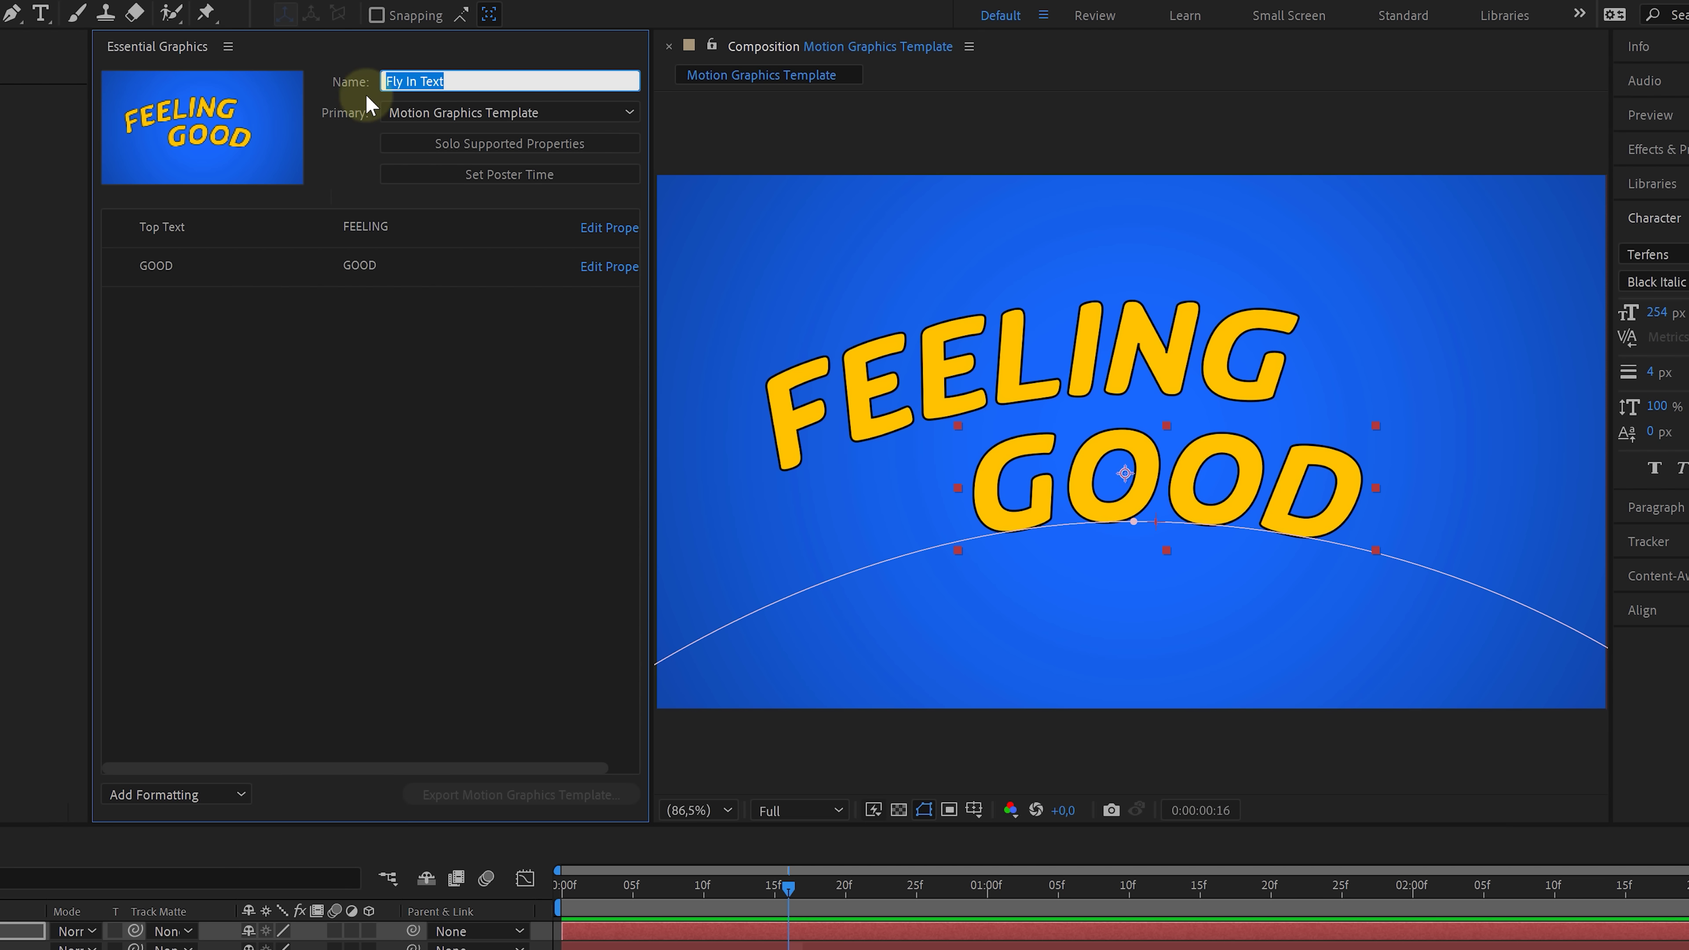
pyautogui.click(529, 797)
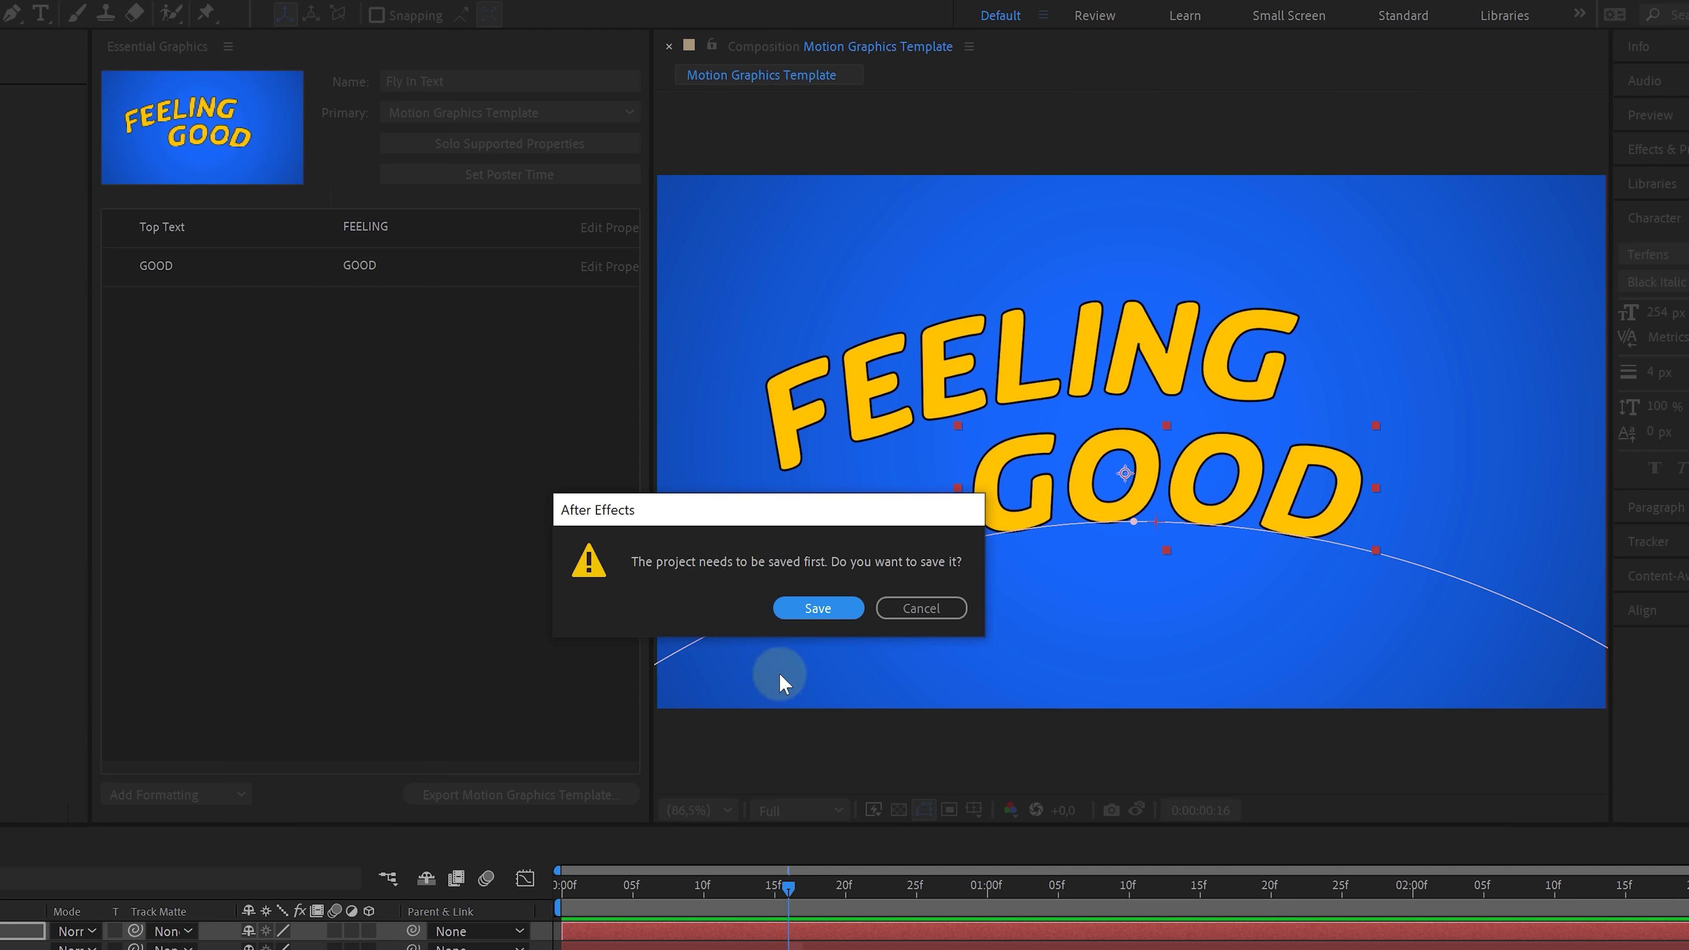
pyautogui.click(817, 609)
pyautogui.click(1113, 366)
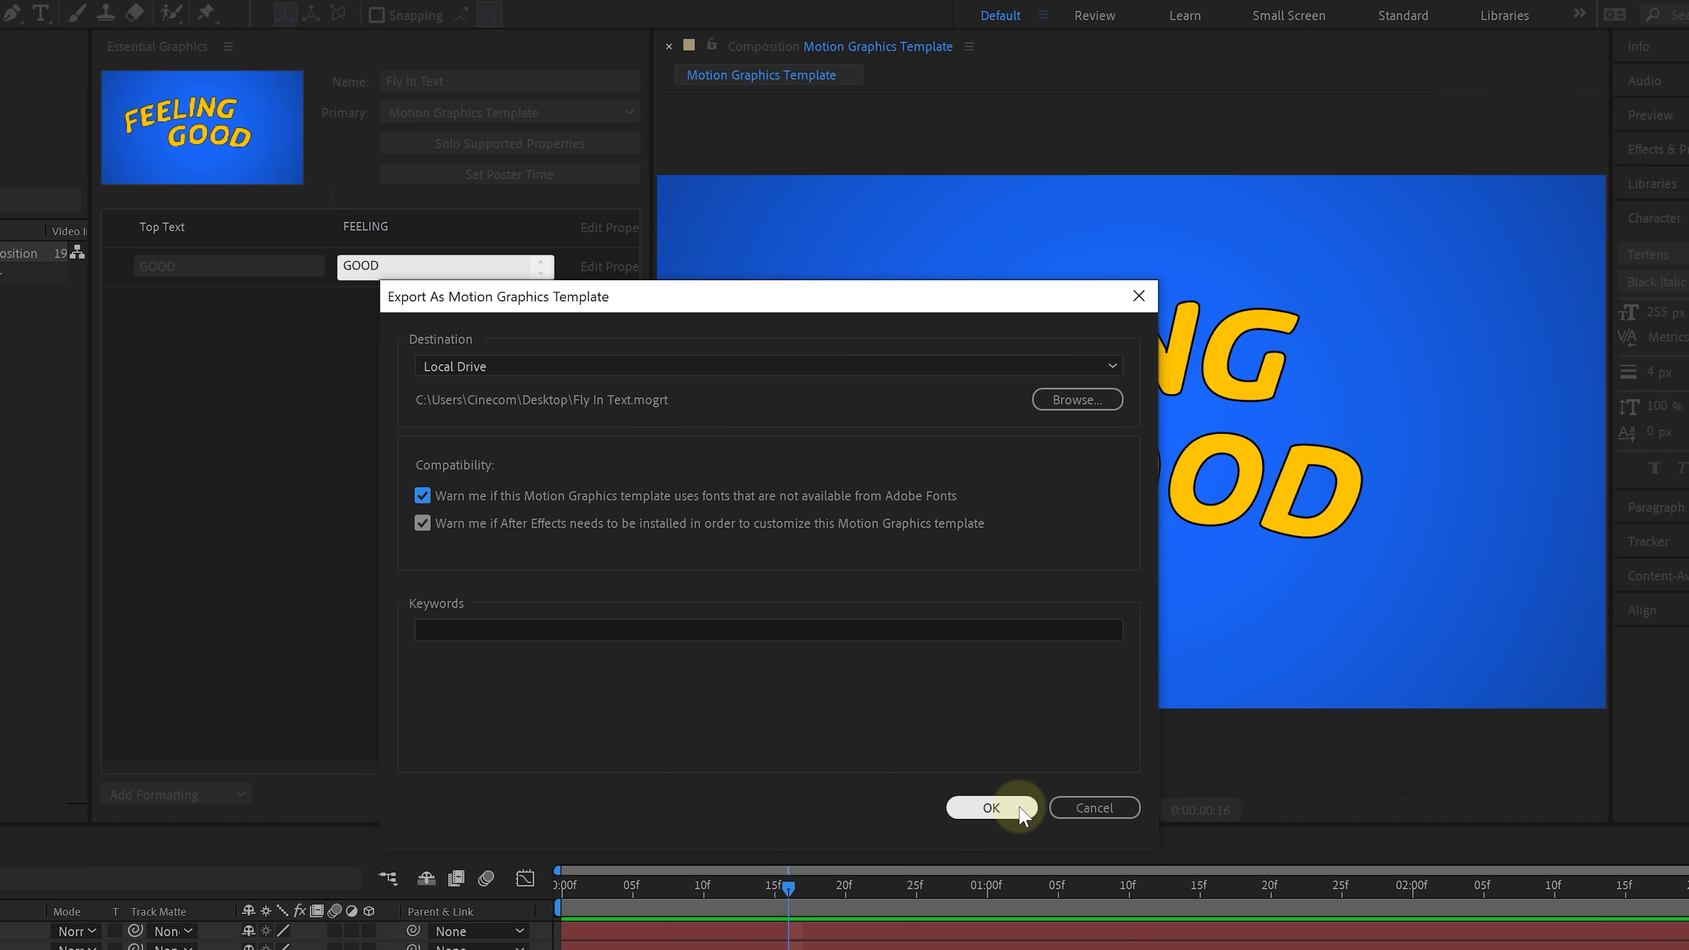
pyautogui.click(992, 808)
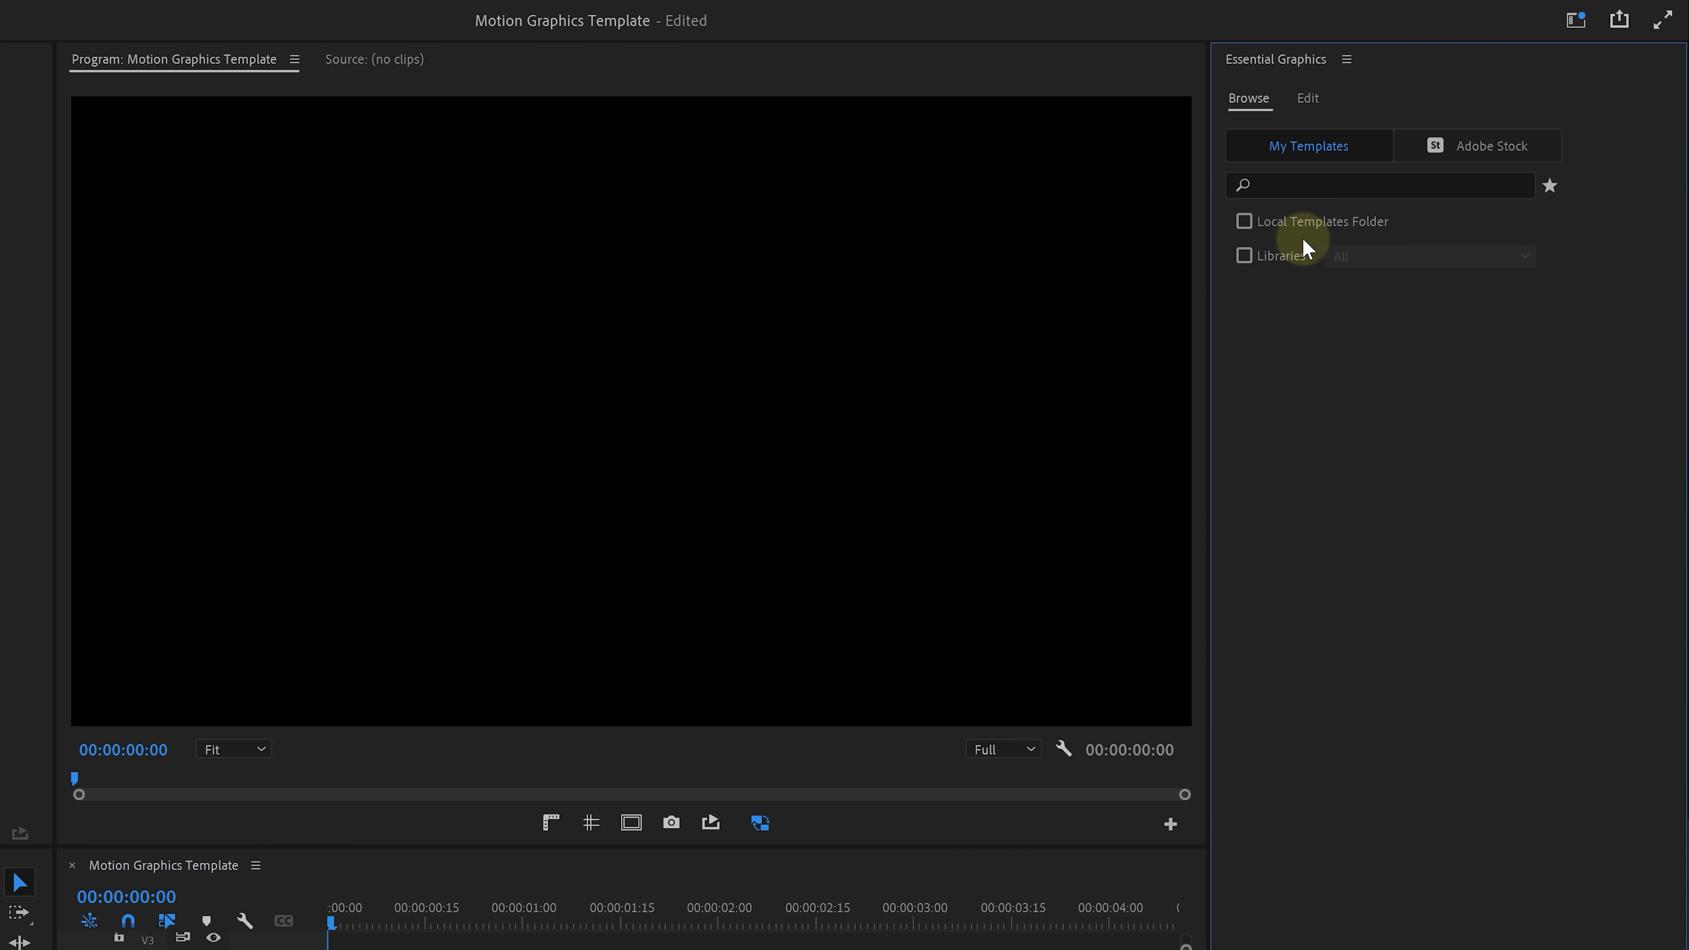
# Install Fly In Text.mogrt from file and drag it from My Templates onto the V1 track
pyautogui.click(1659, 889)
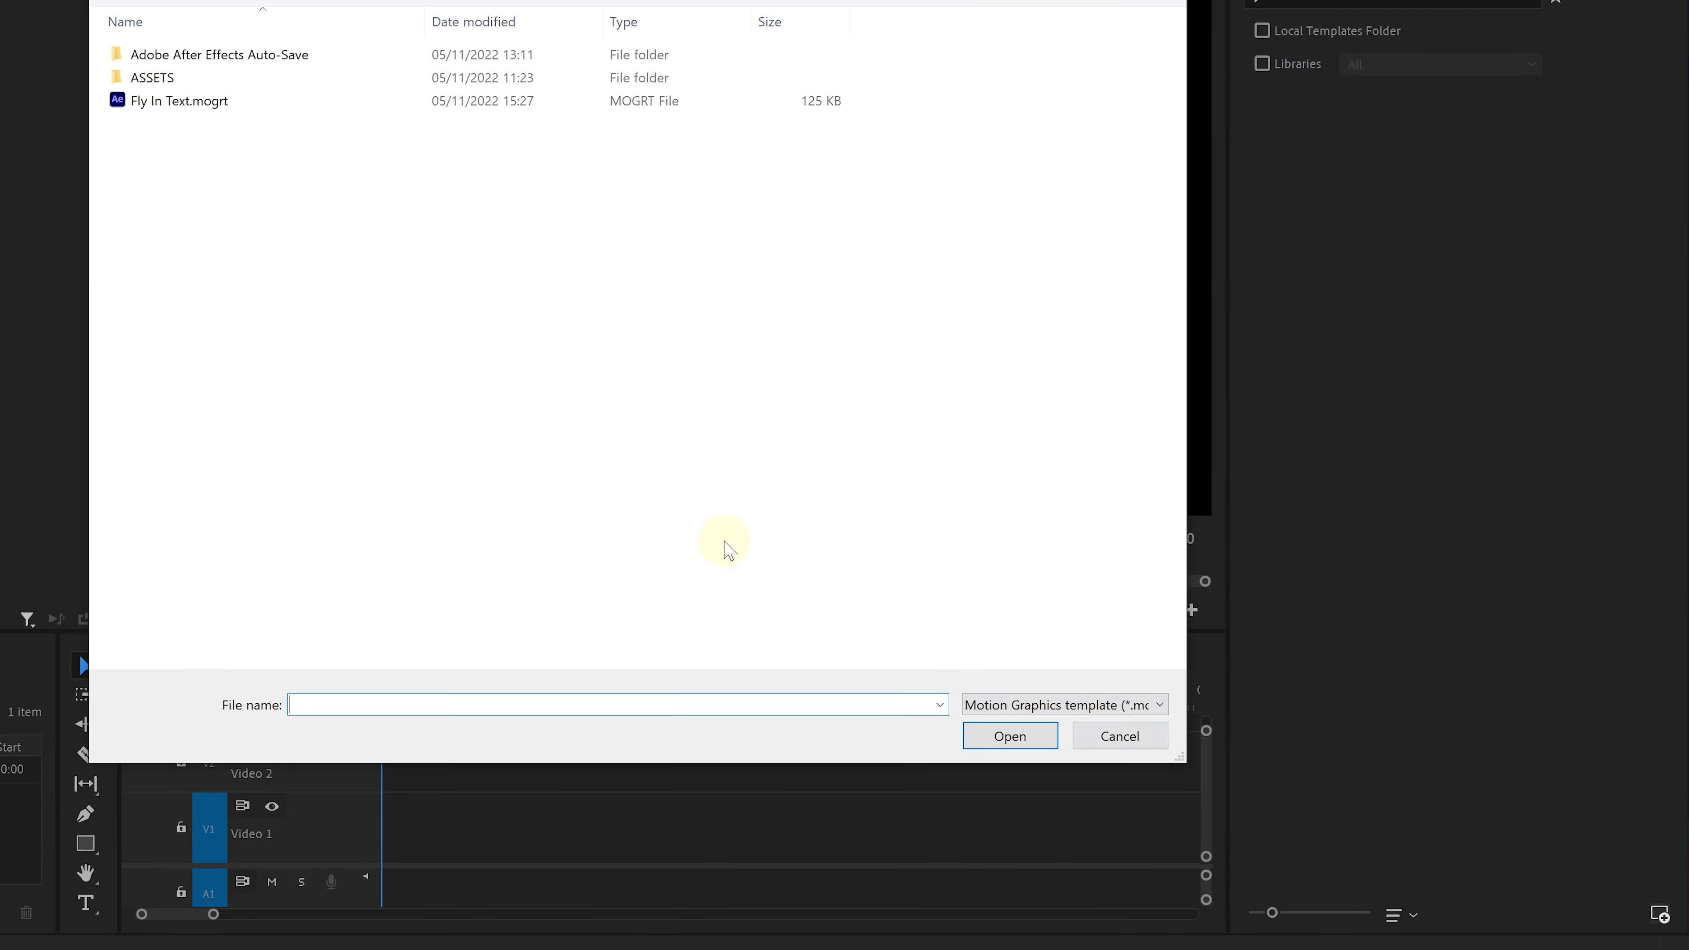
pyautogui.click(215, 108)
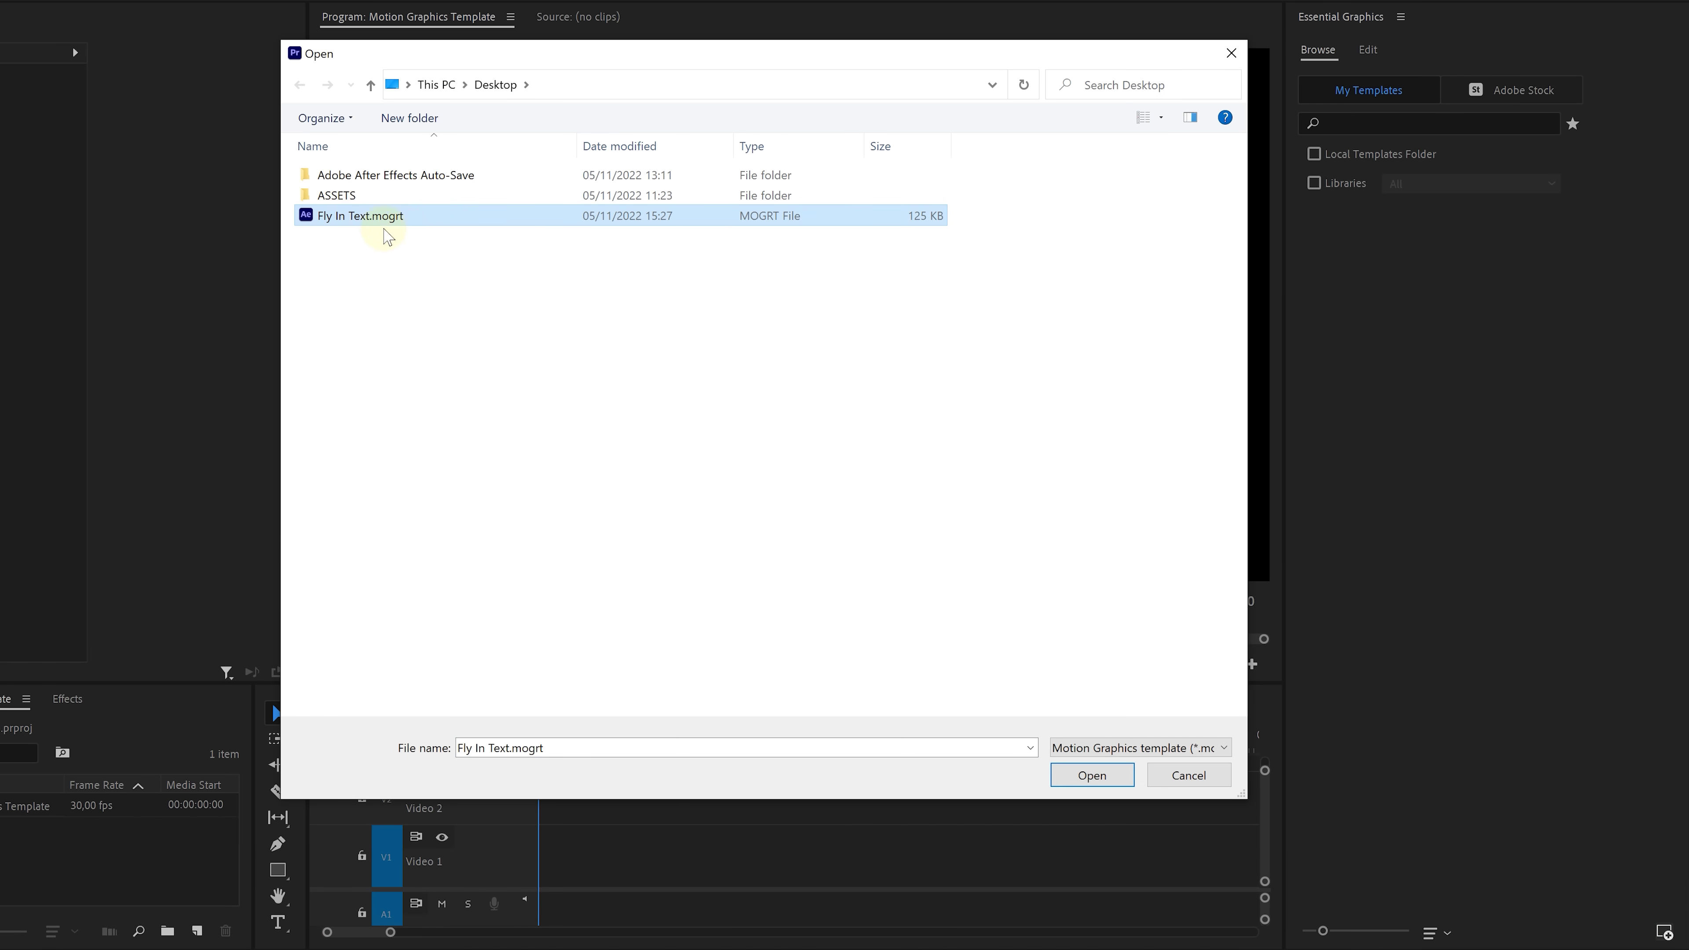
pyautogui.click(1114, 788)
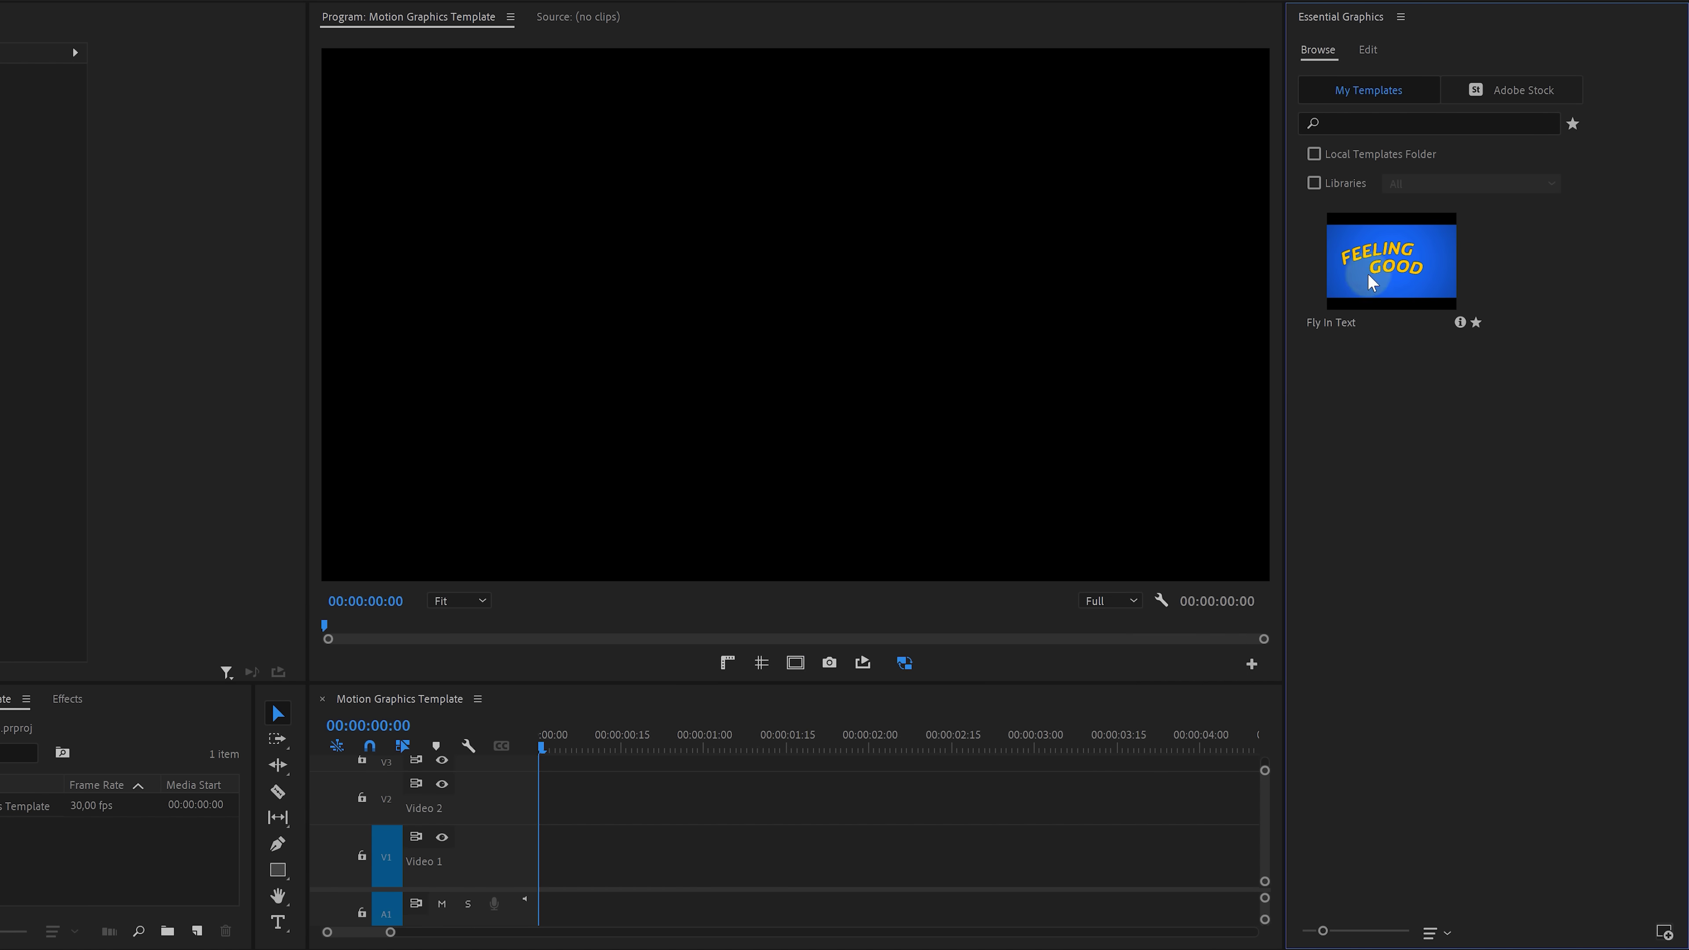
pyautogui.moveTo(1372, 282); pyautogui.dragTo(539, 853)
# Replace the title words with ENJOY and YOUR DAY, then replay the fly-in from the start
pyautogui.press('space')
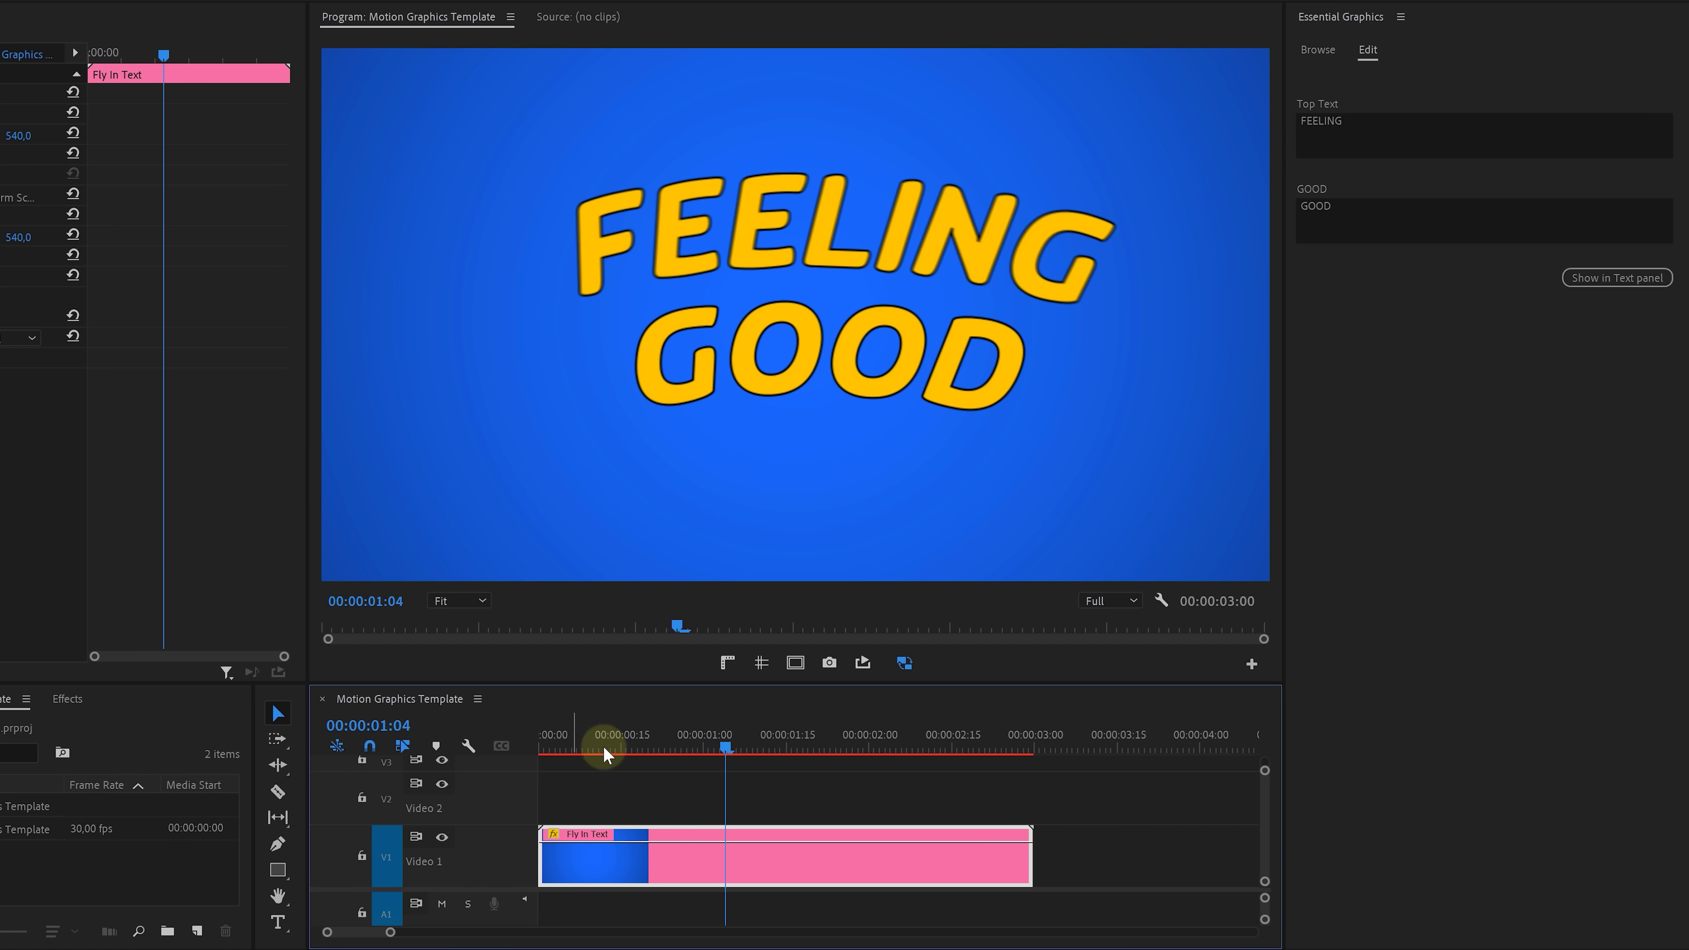
pyautogui.click(1381, 118)
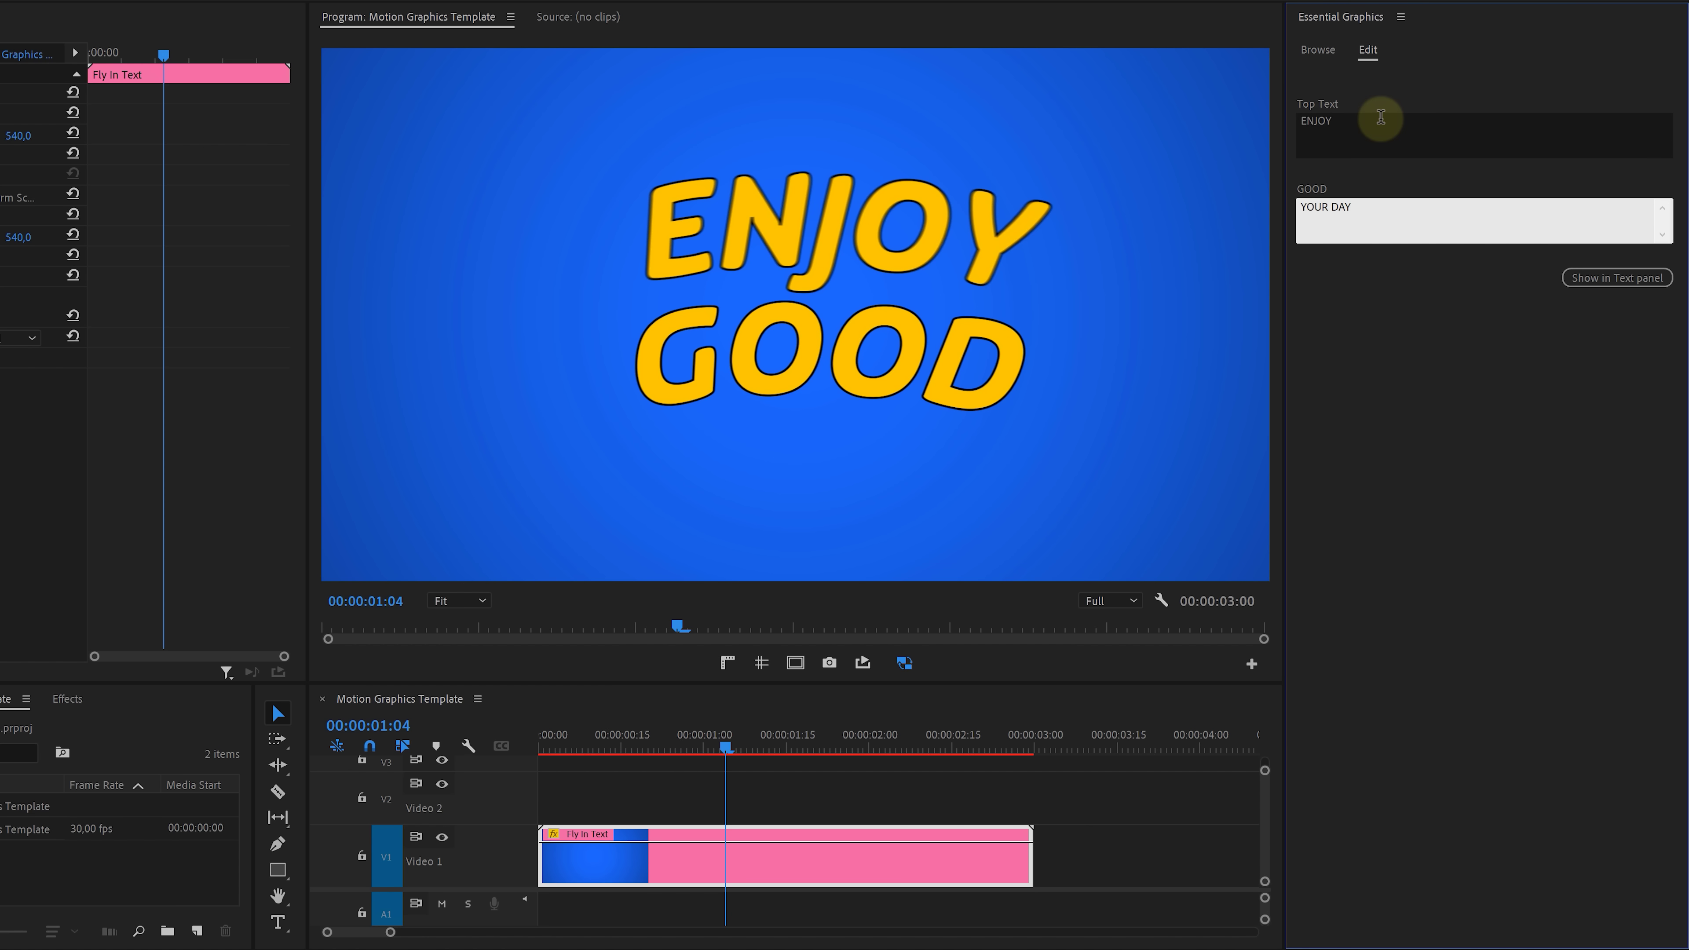
pyautogui.click(1365, 315)
pyautogui.click(533, 750)
pyautogui.press('space')
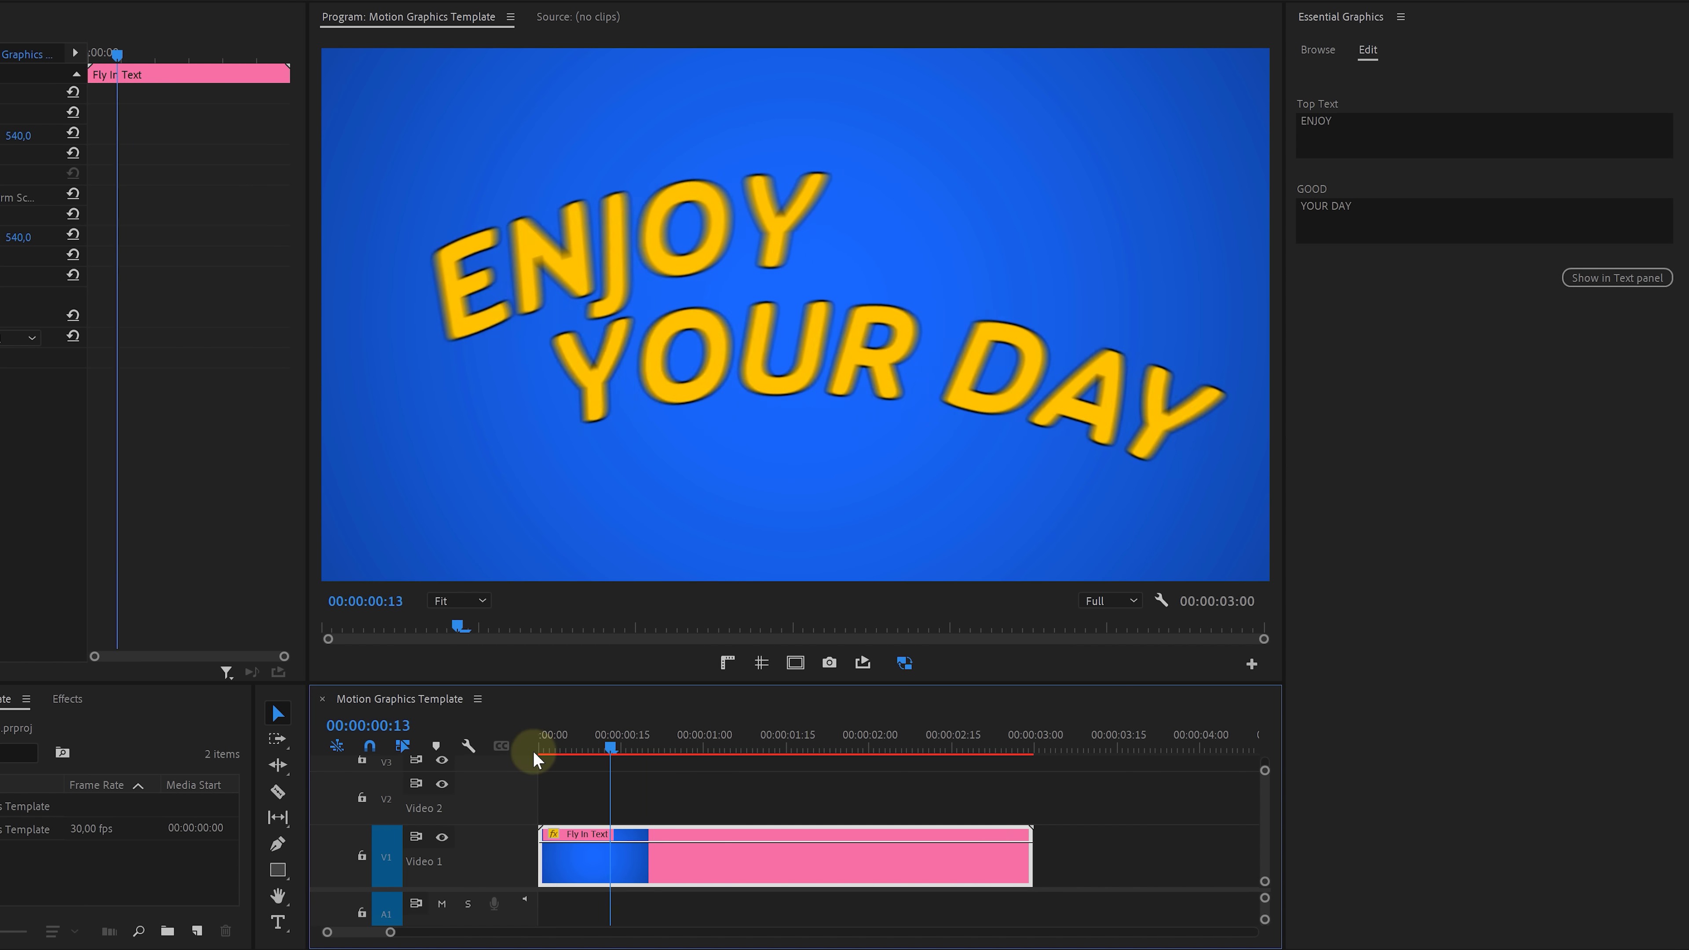